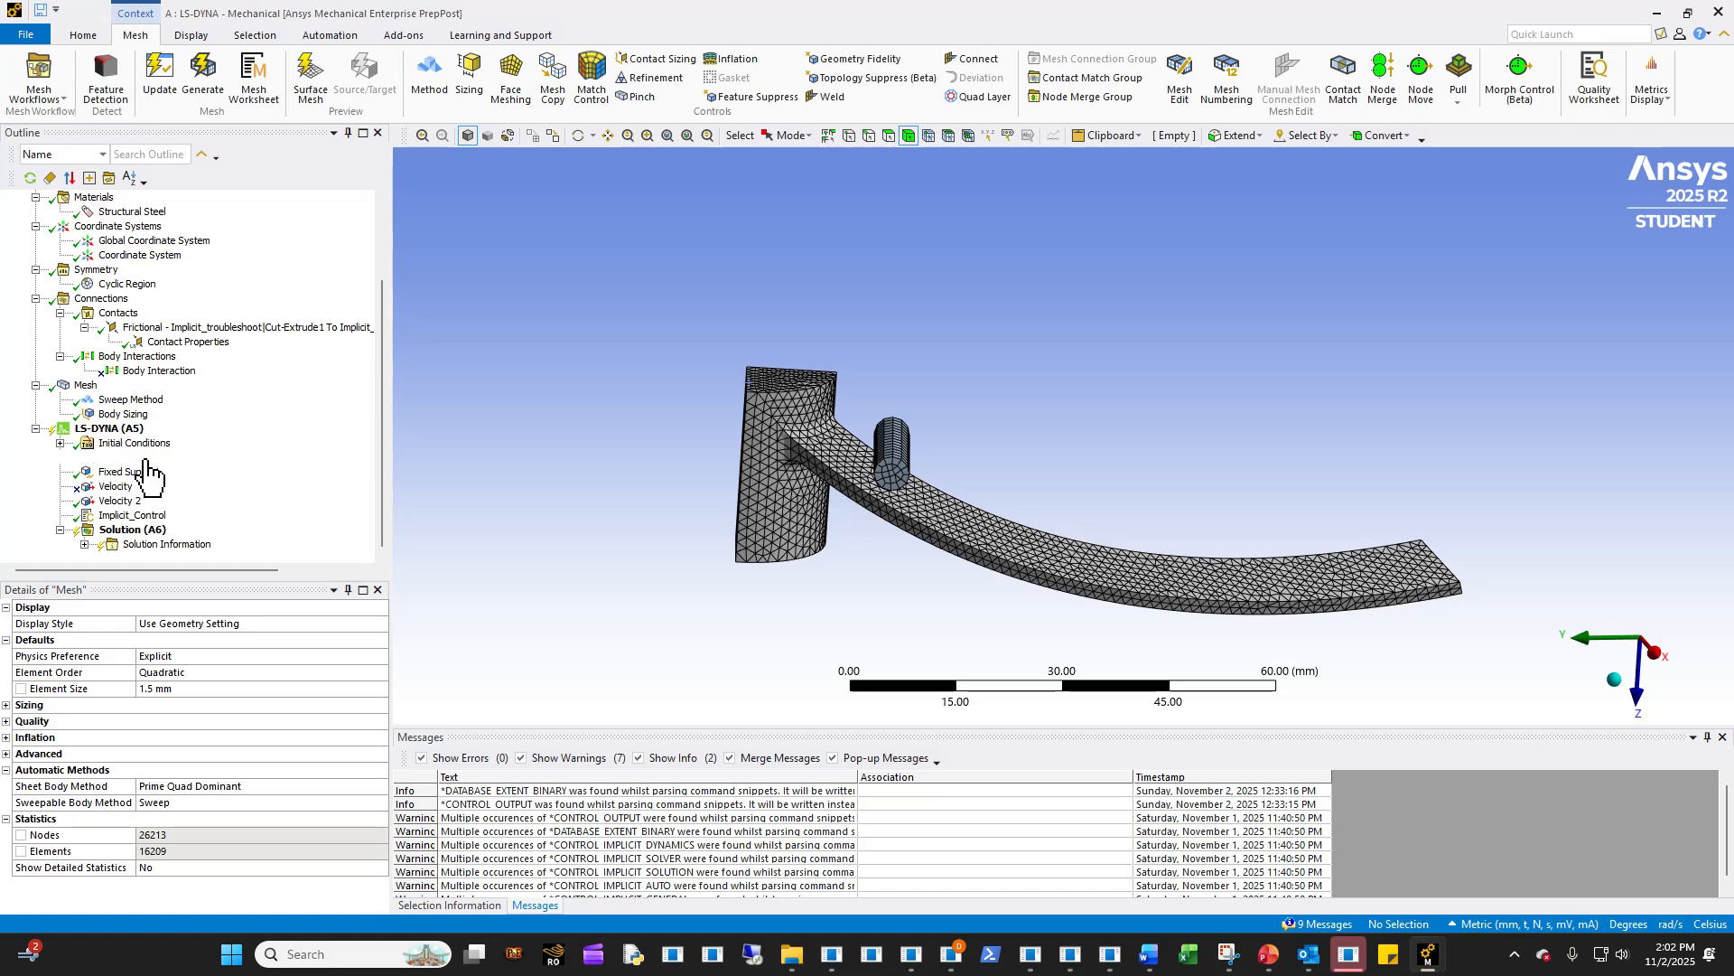
- Review the Fixed Support, Velocity and Velocity 2 boundary conditions of the LS-DYNA analysis on the model
click(129, 471)
mouse_move(657, 471)
middle_down()
mouse_move(774, 341)
mouse_move(665, 461)
middle_up()
click(121, 490)
click(120, 500)
middle_drag(873, 515, 859, 513)
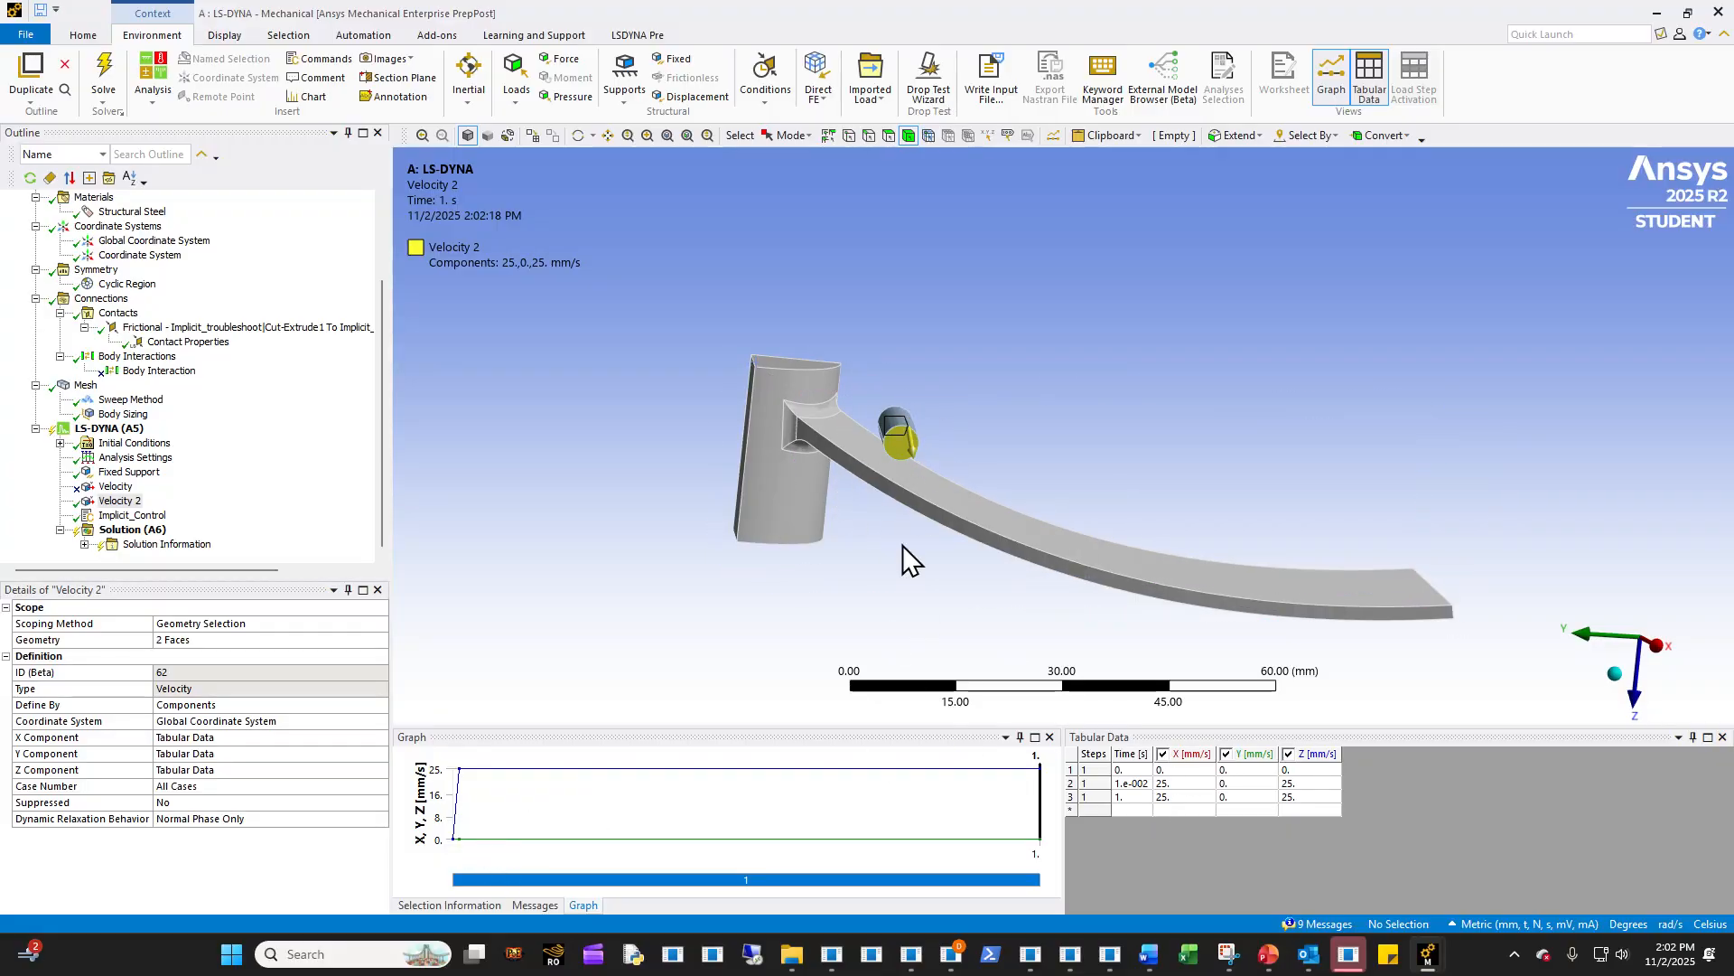
- Examine the parameters in the Implicit_Control command snippet of the LS-DYNA analysis
click(119, 520)
scroll(605, 556, up, 10)
scroll(605, 555, down, 10)
scroll(596, 562, up, 10)
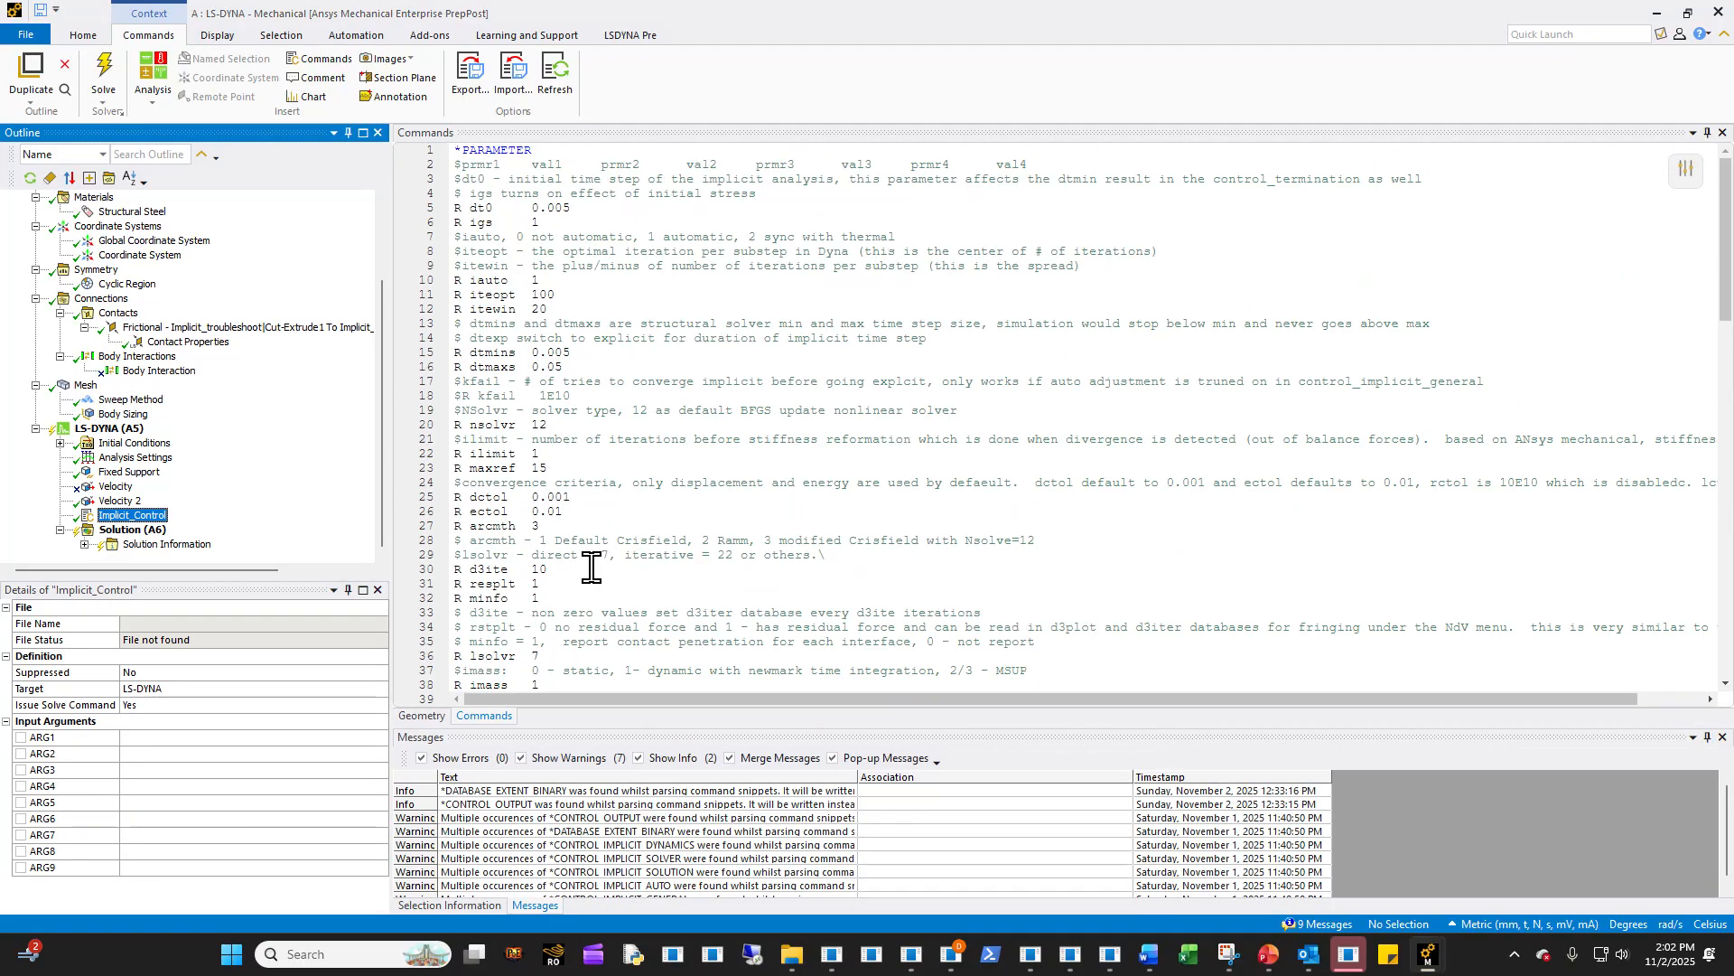
scroll(171, 540, up, 3)
scroll(125, 535, down, 3)
- Review the LS-DYNA Analysis Settings, including the solver and advanced controls, and open the Solution details
click(129, 460)
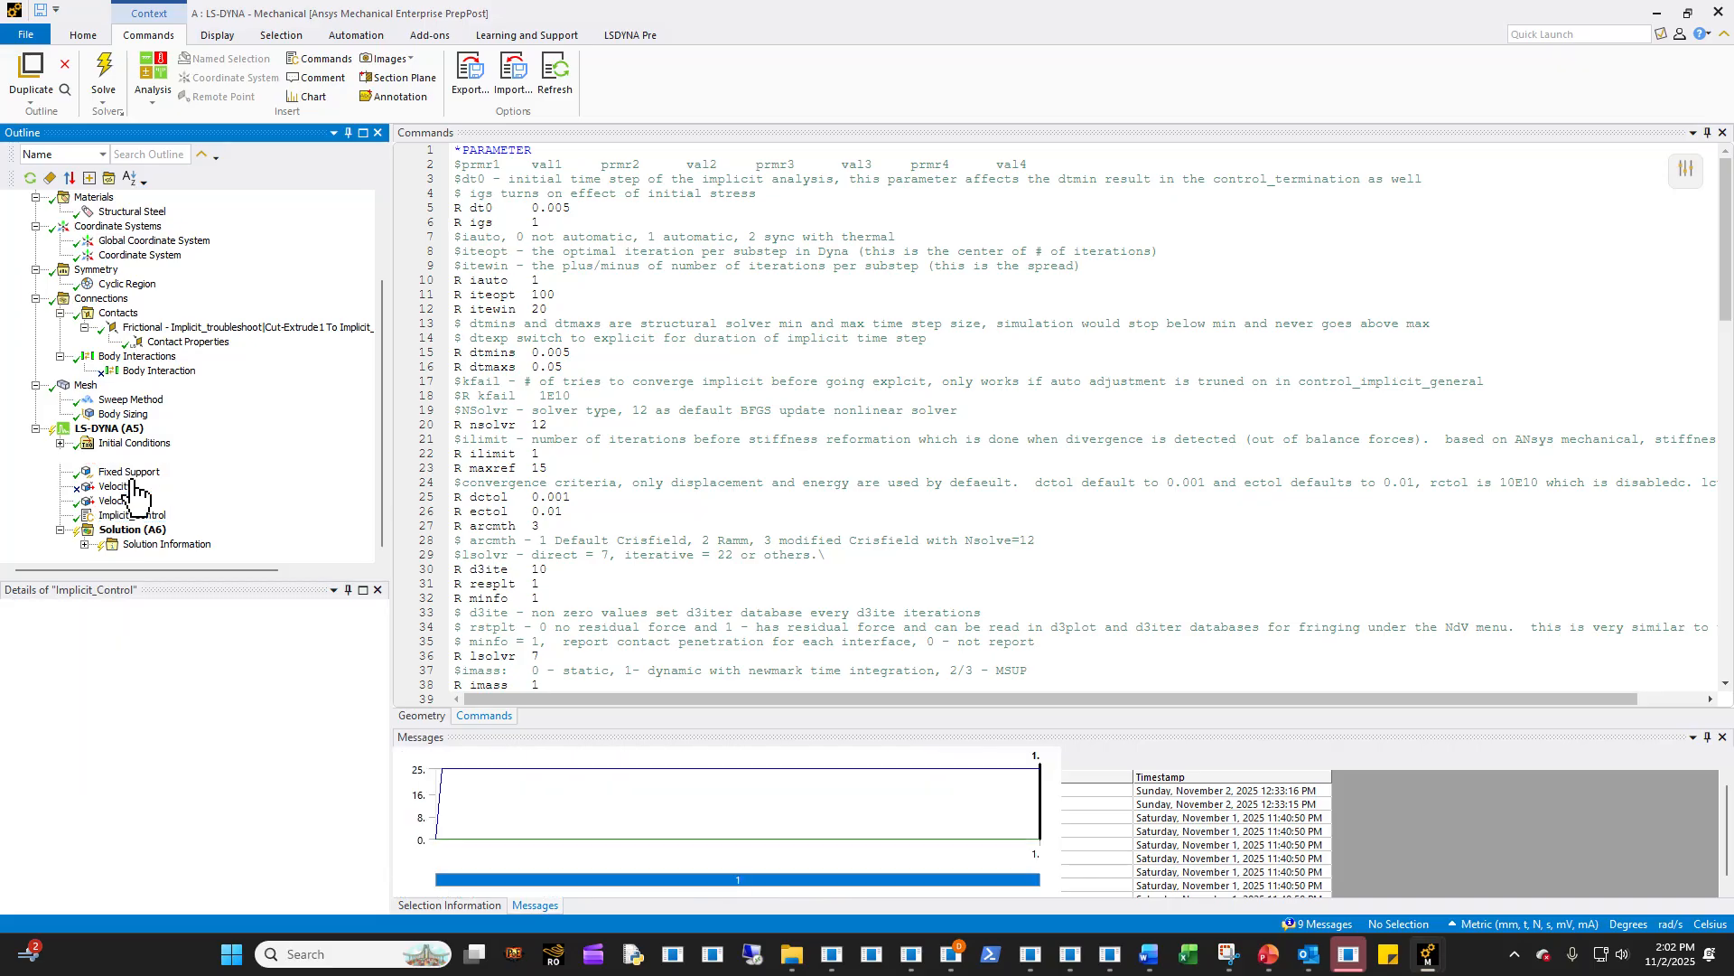
scroll(186, 761, down, 3)
scroll(186, 761, up, 3)
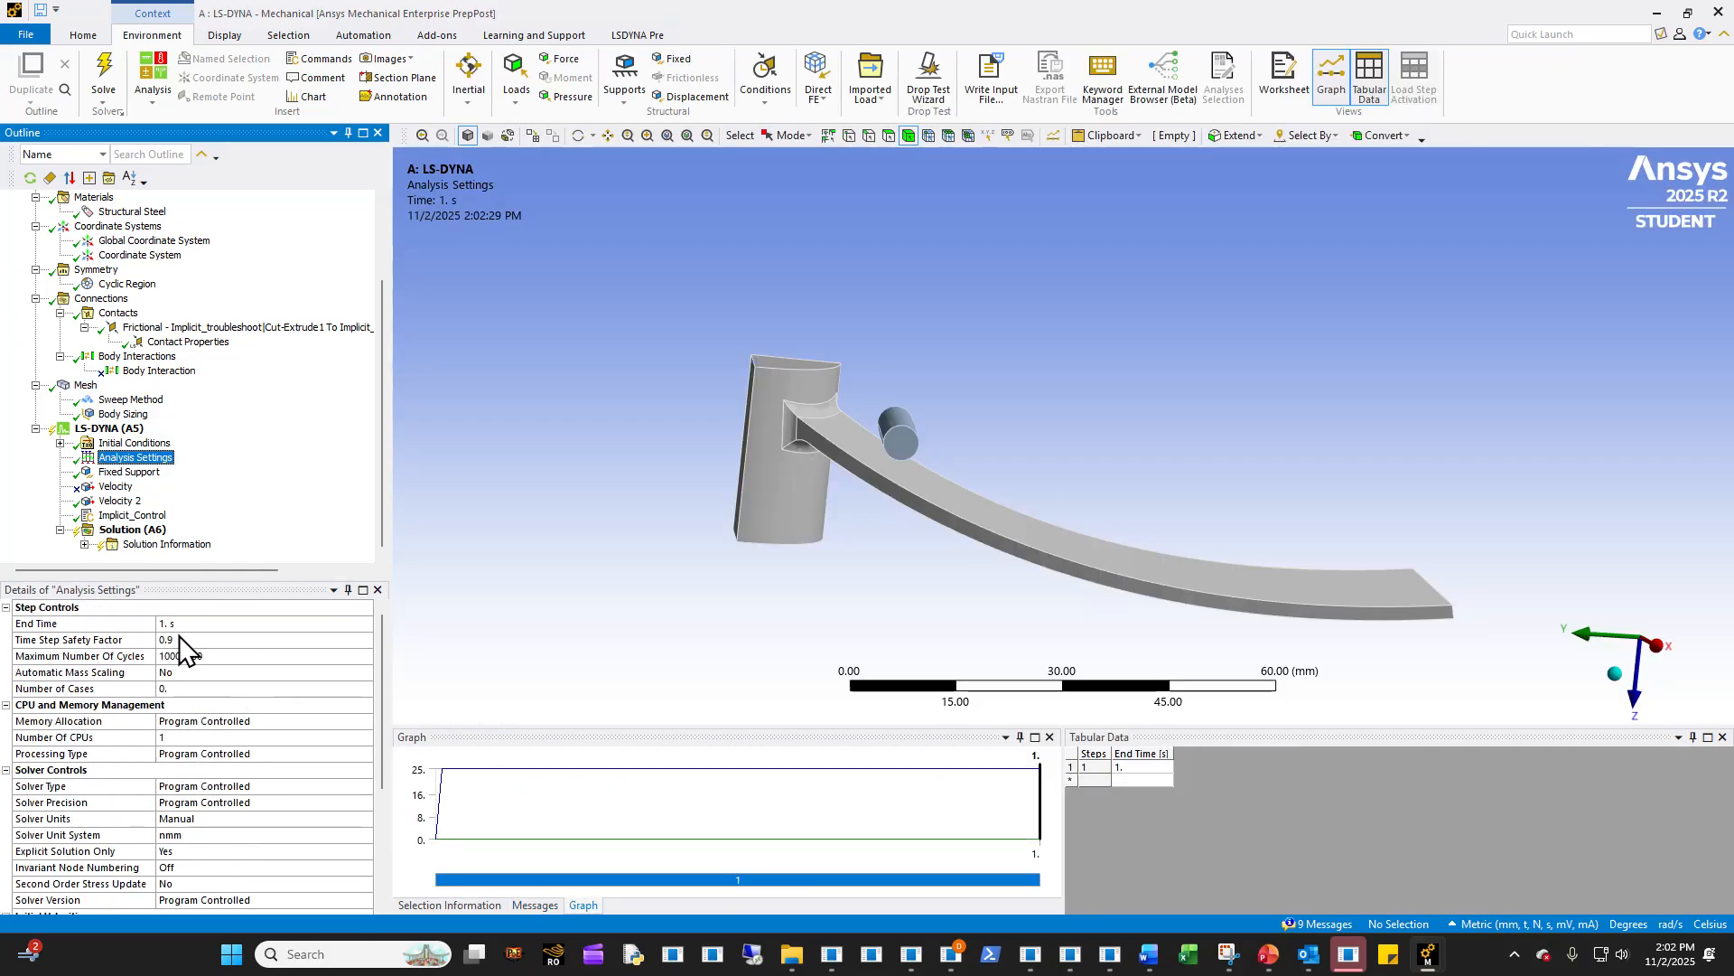
scroll(192, 685, down, 4)
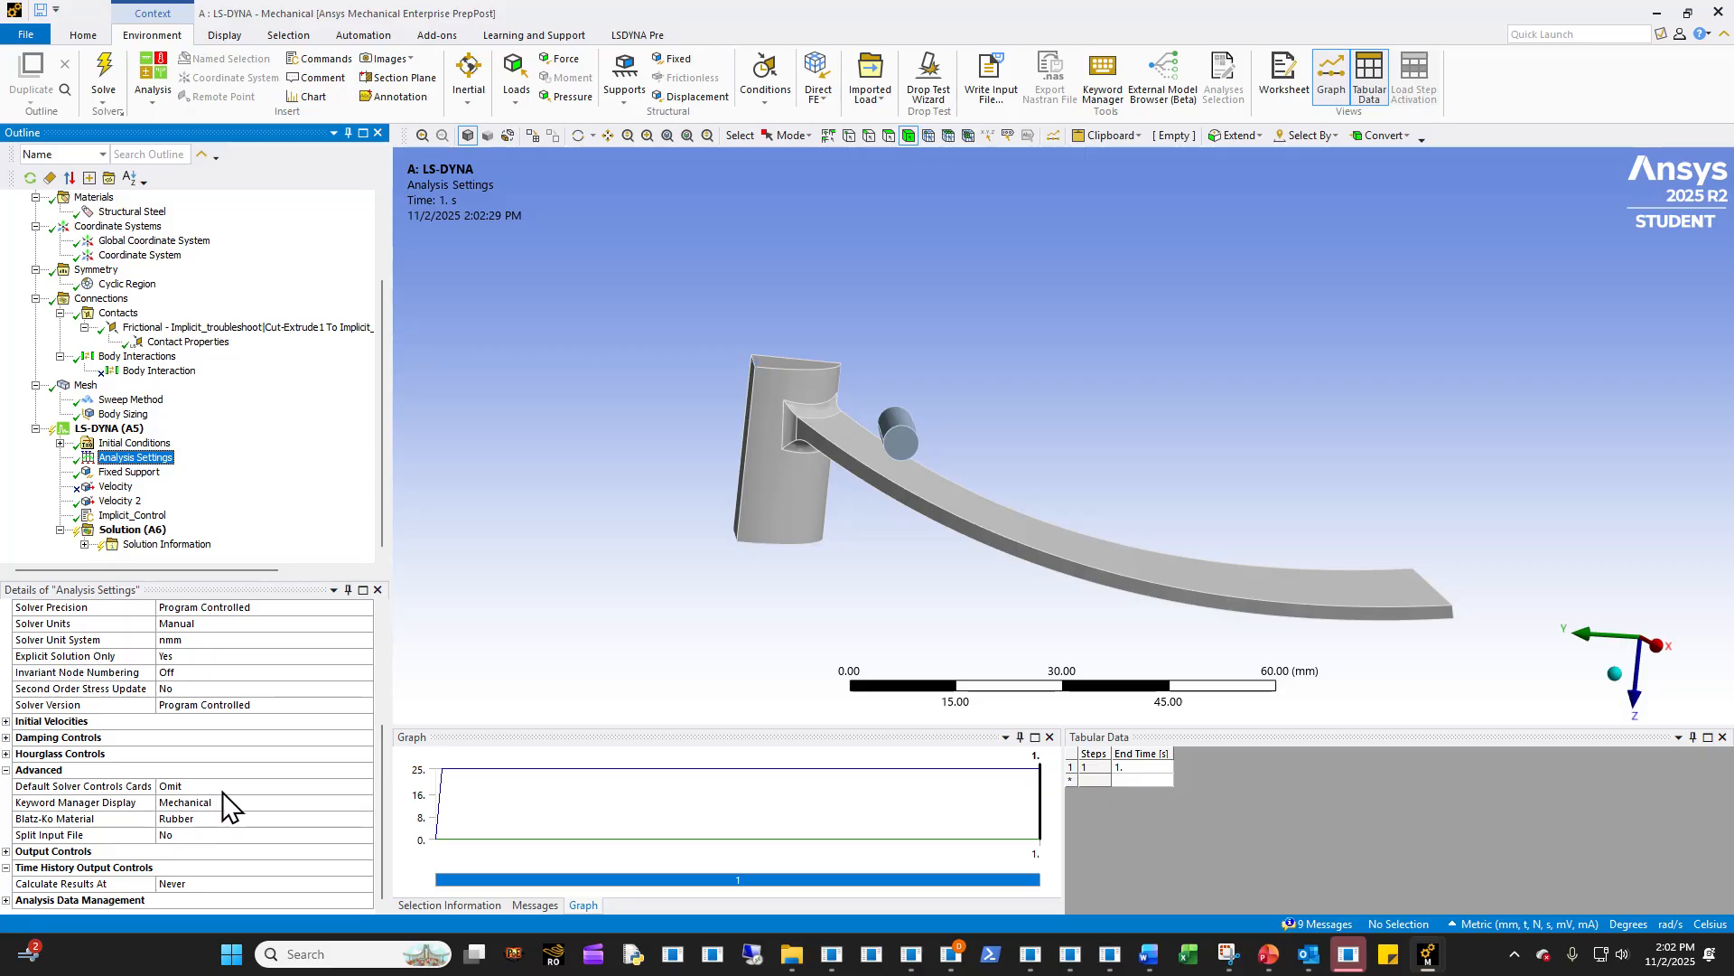
click(112, 541)
click(115, 531)
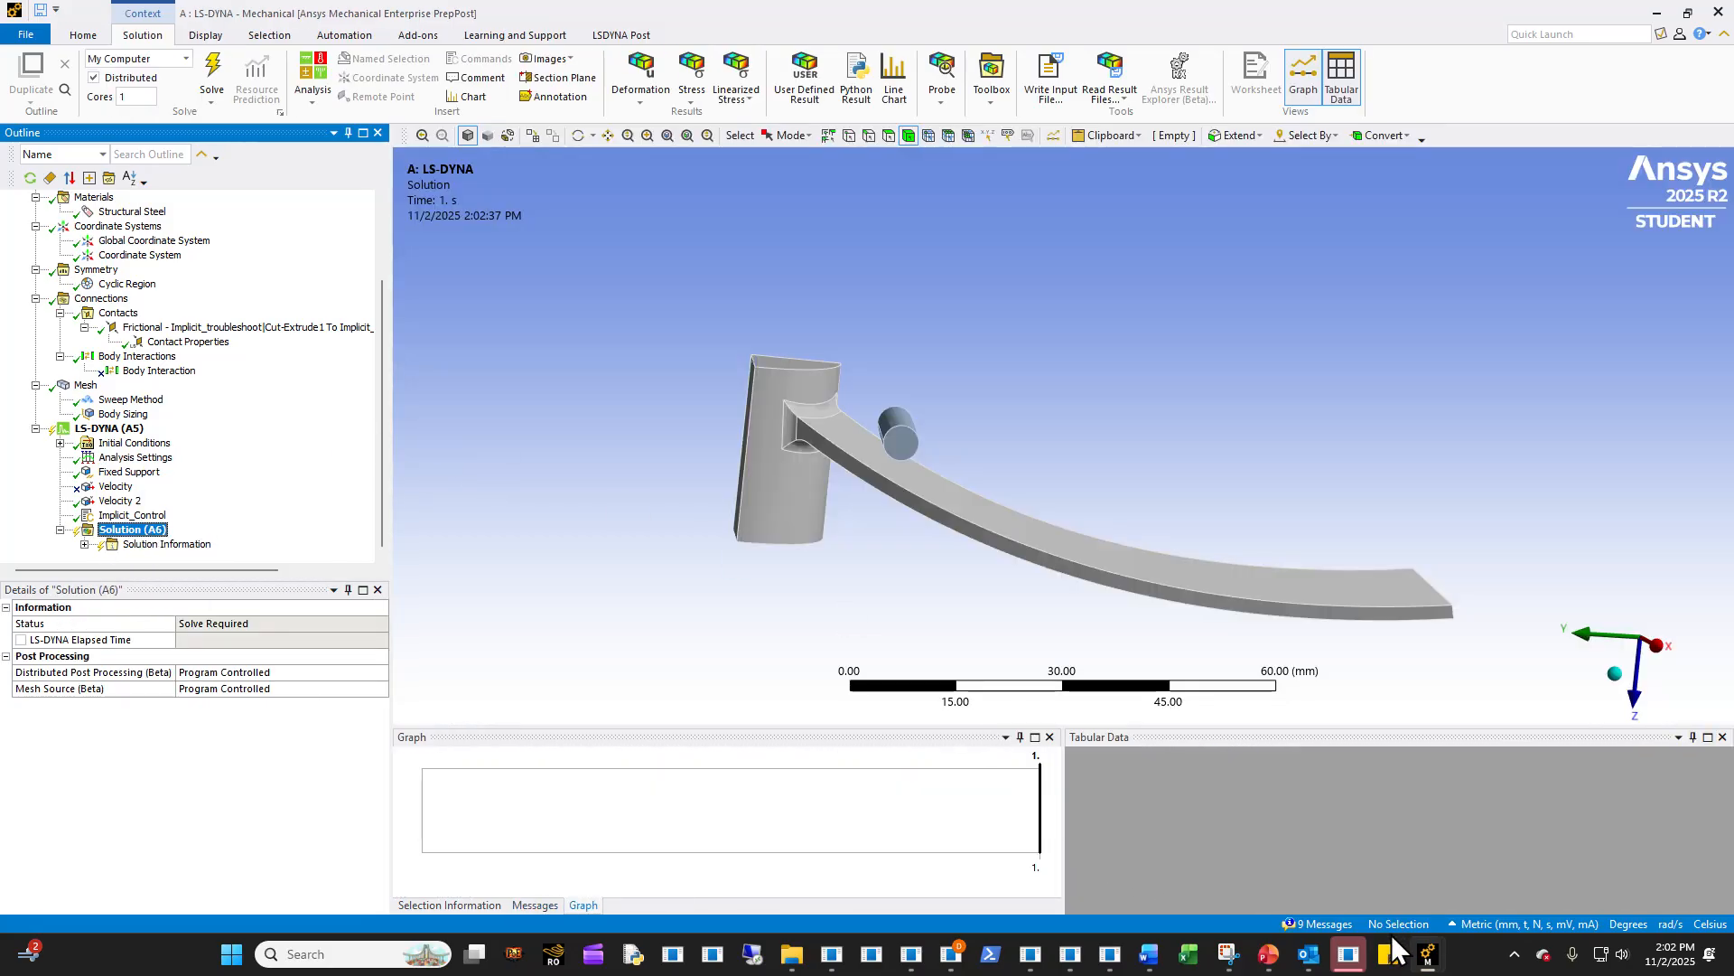
- Switch to the Systems B,C,D Mechanical window and animate the Total Deformation result of the first Static Structural analysis
mouse_move(1429, 954)
click(1502, 881)
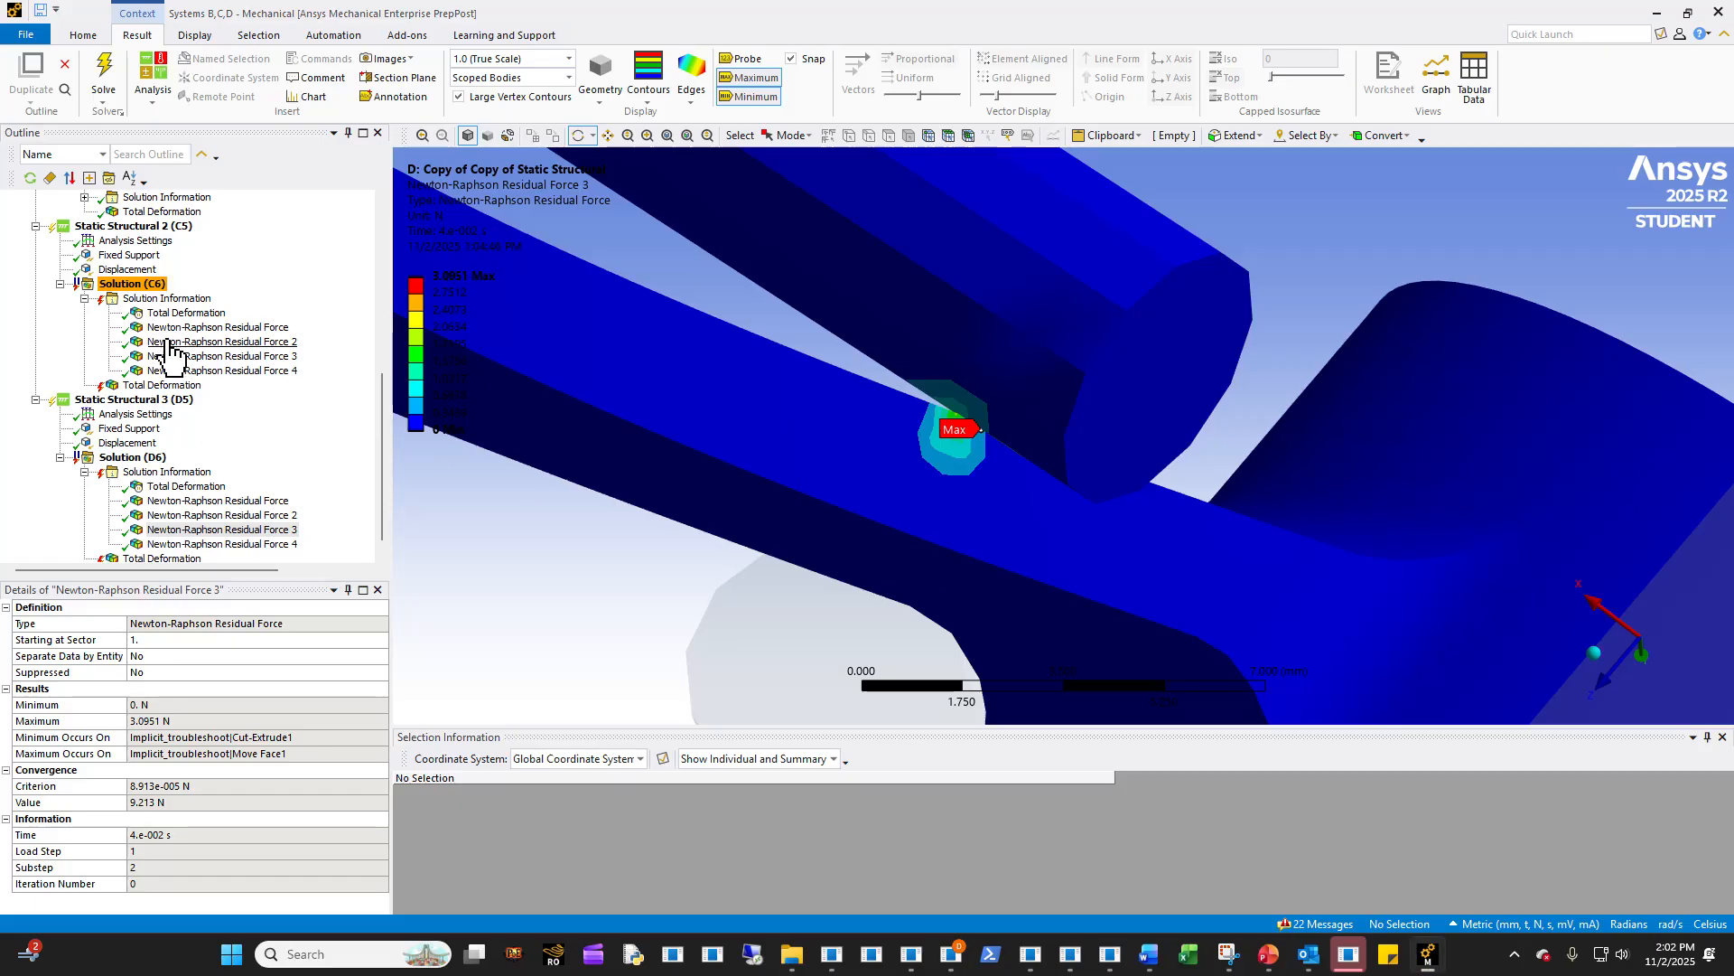
scroll(168, 352, up, 4)
click(162, 385)
middle_drag(800, 524, 536, 598)
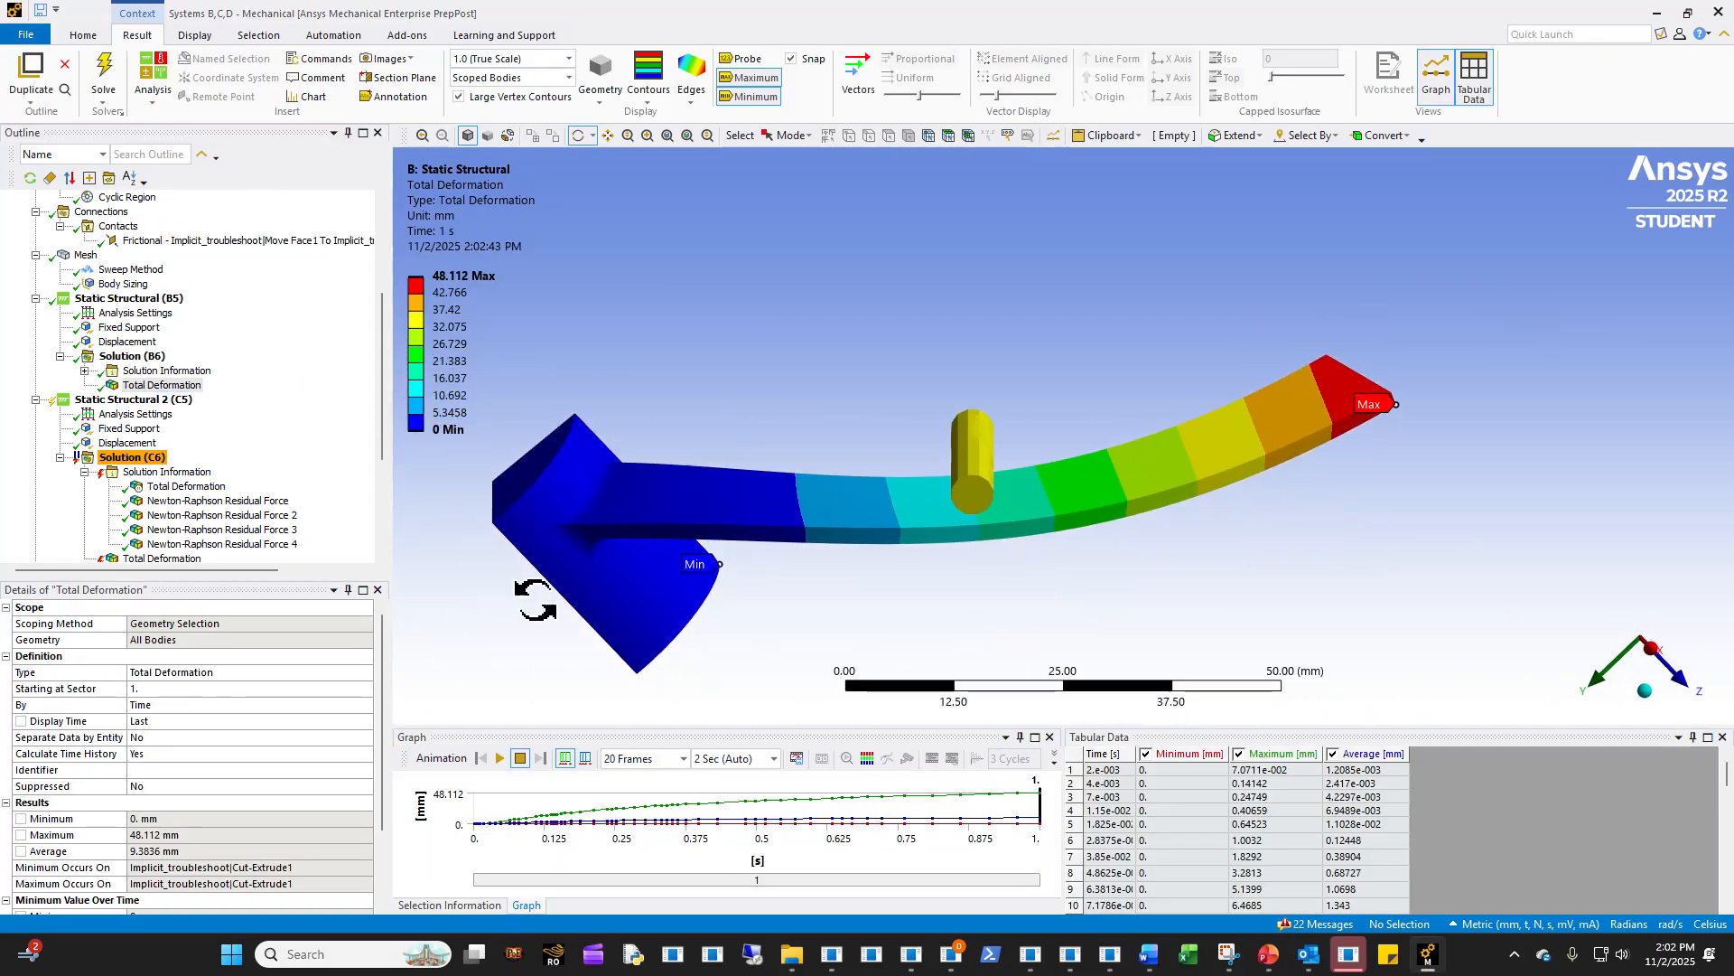
click(501, 757)
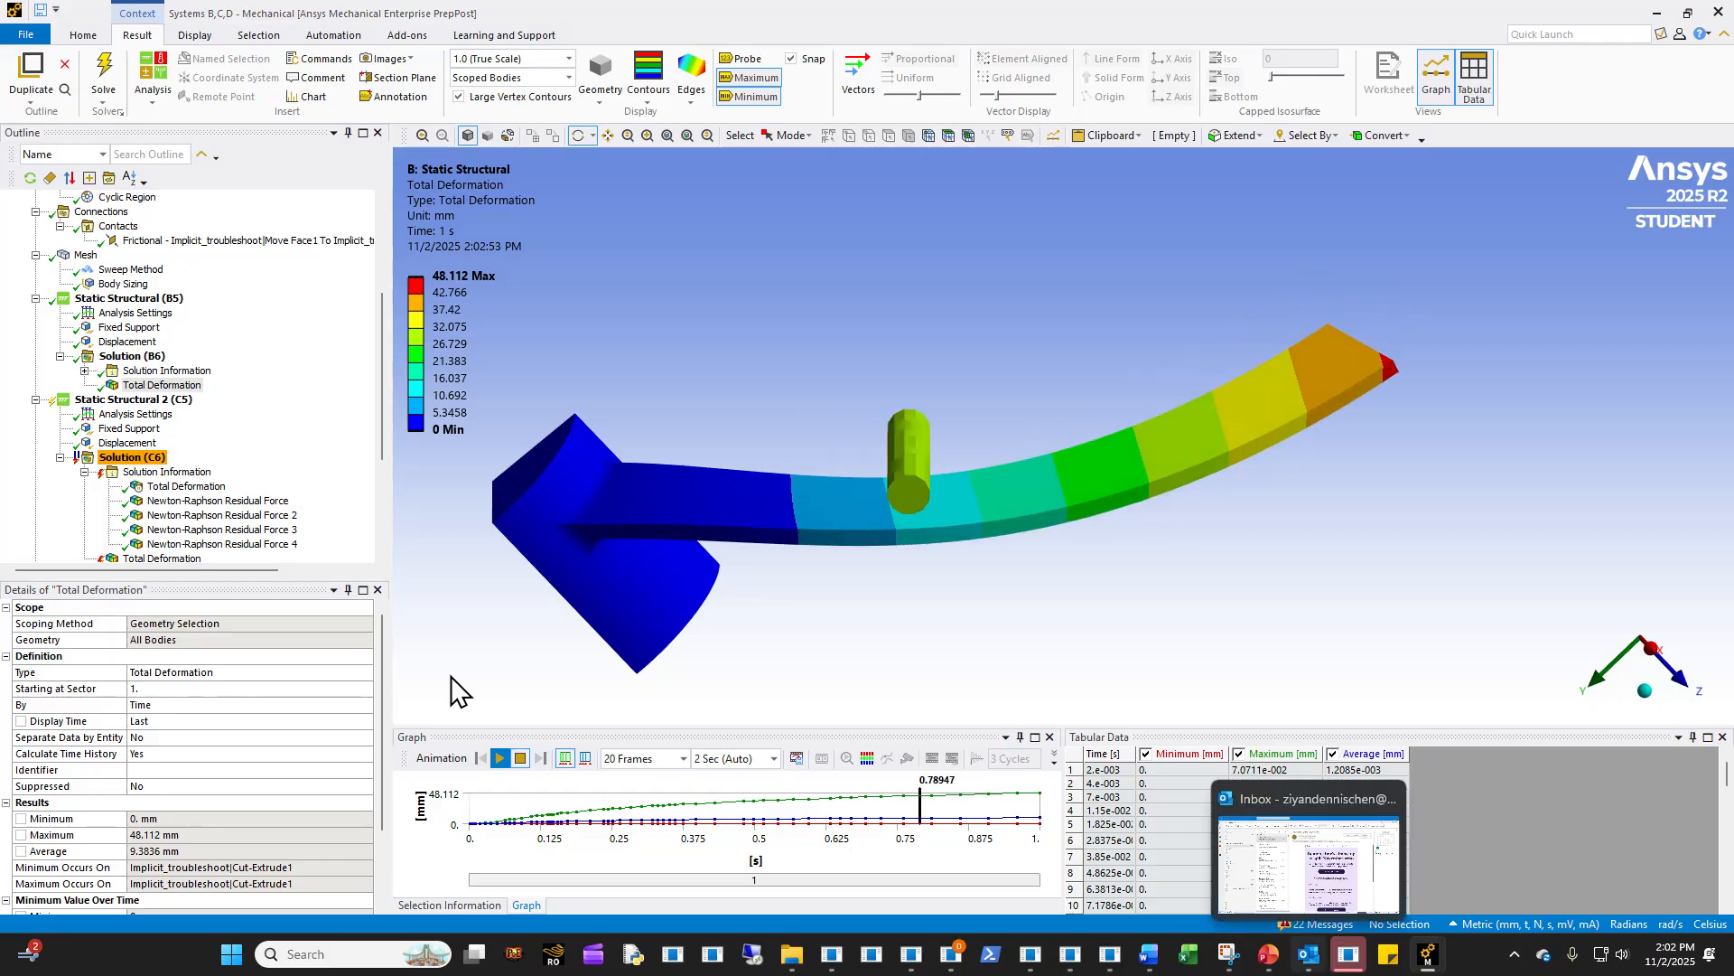
- Compare the Displacement loads of Static Structural and Static Structural 2, inspecting the loading direction on the pin
click(122, 342)
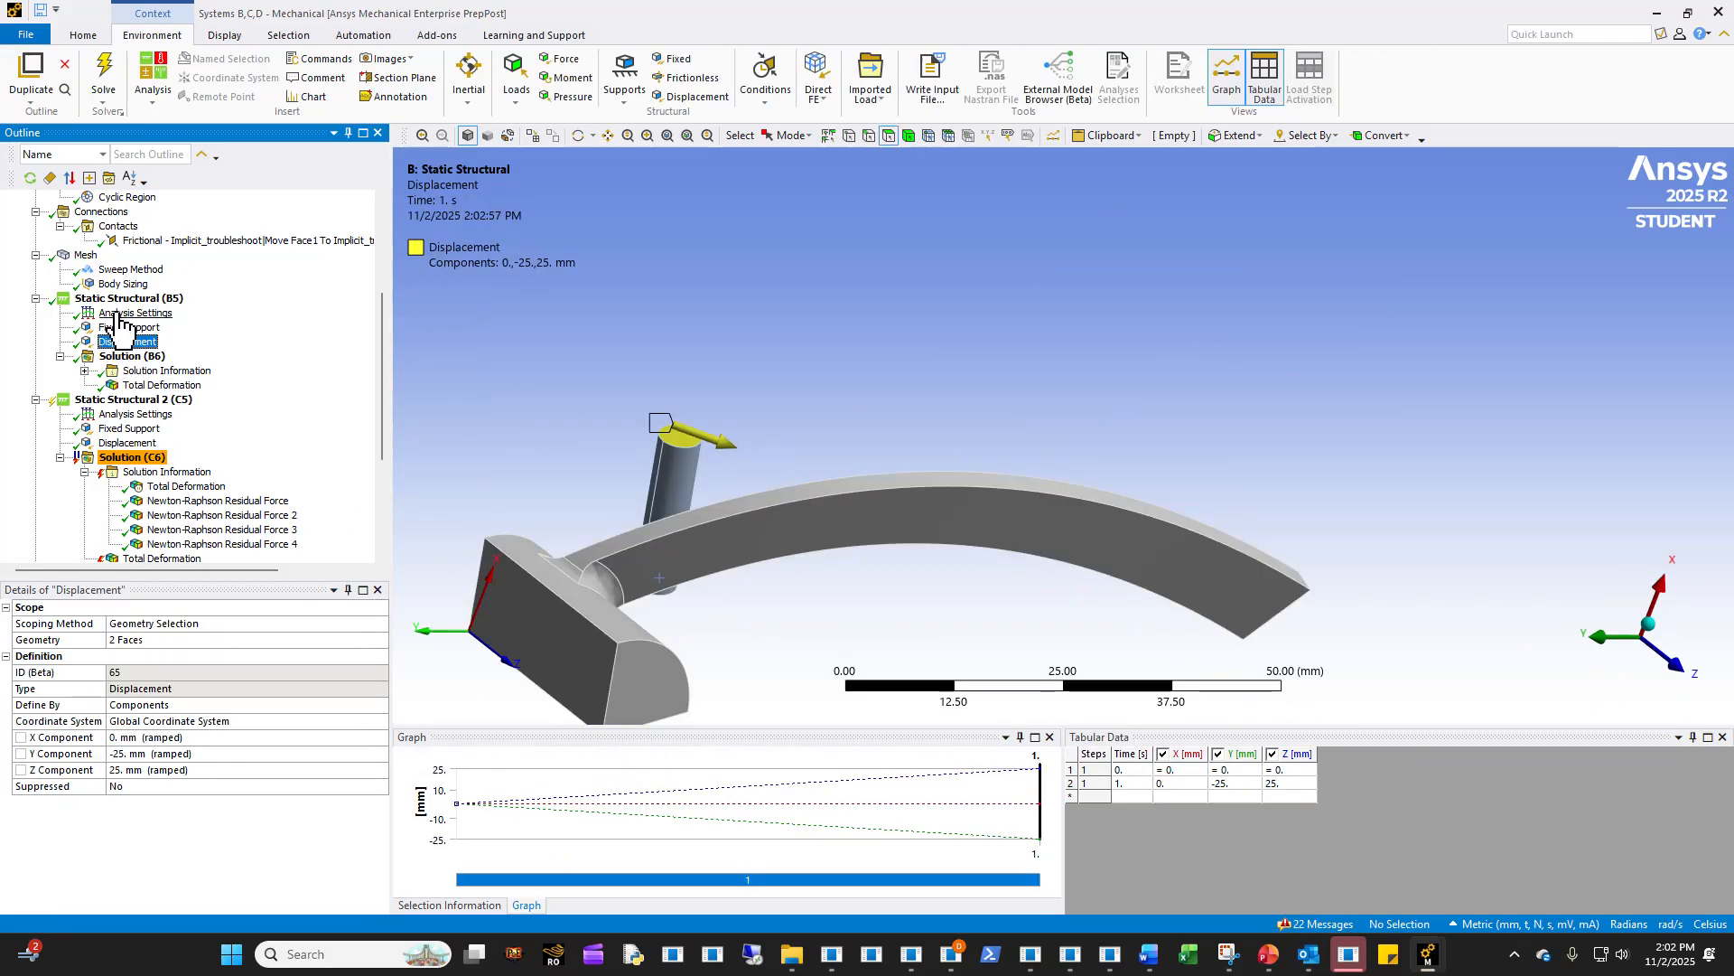
middle_drag(801, 601, 842, 524)
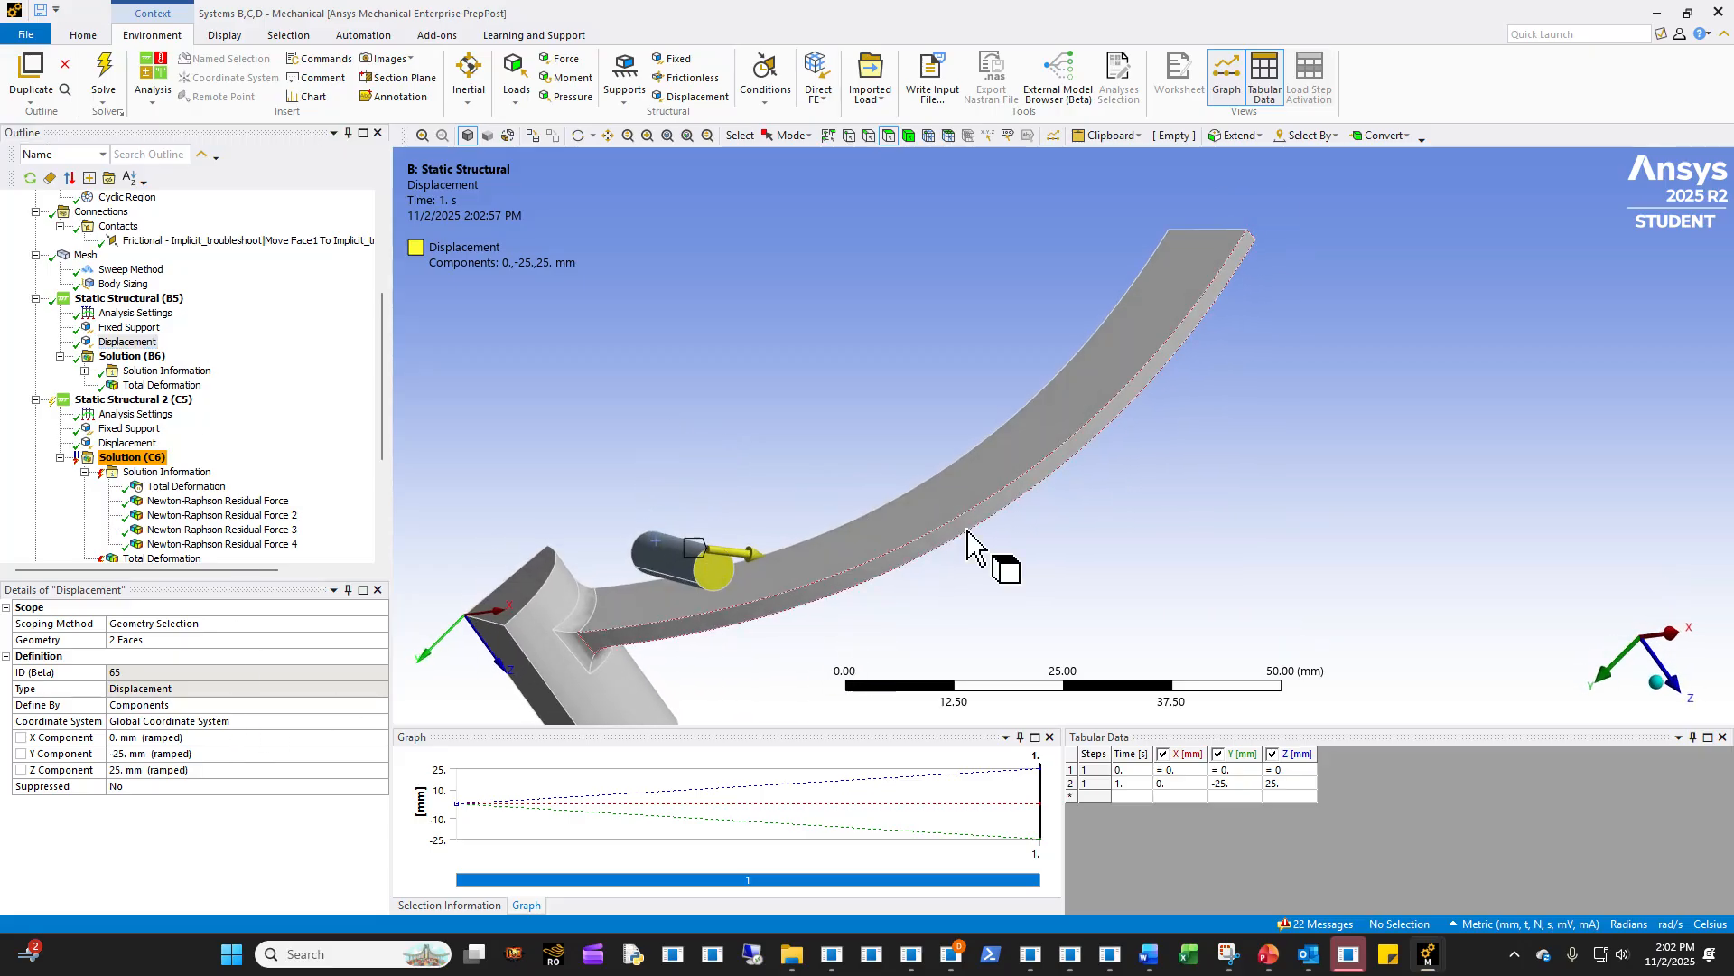
click(142, 444)
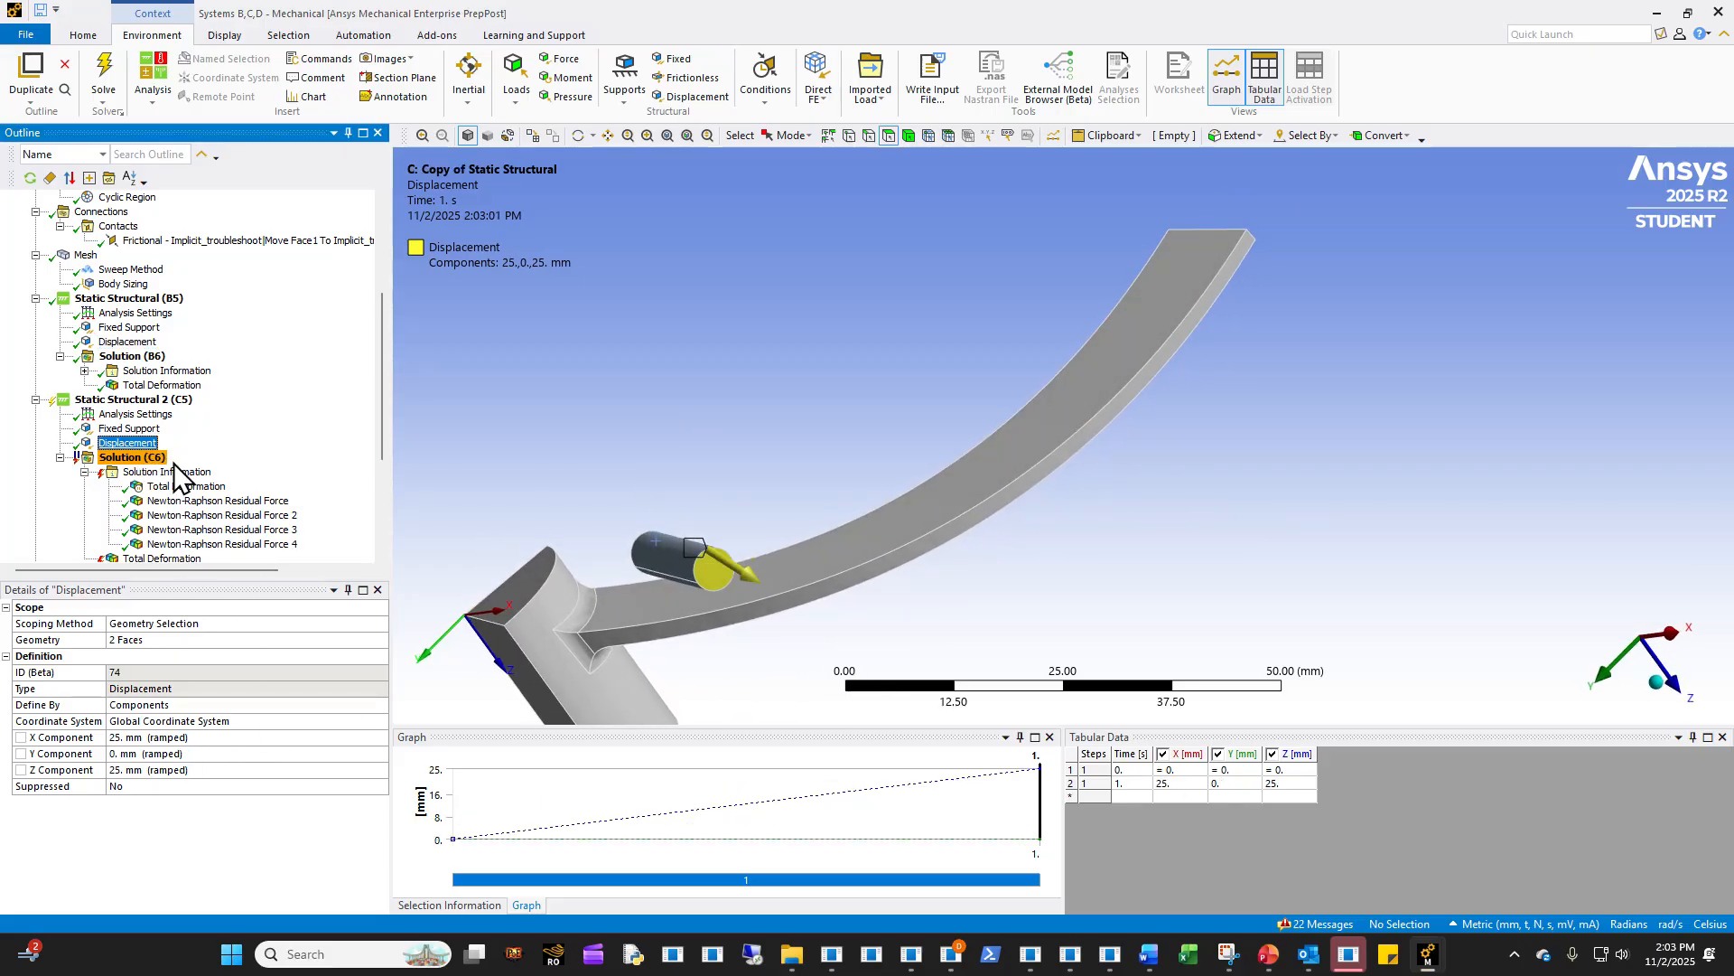
middle_drag(805, 631, 453, 646)
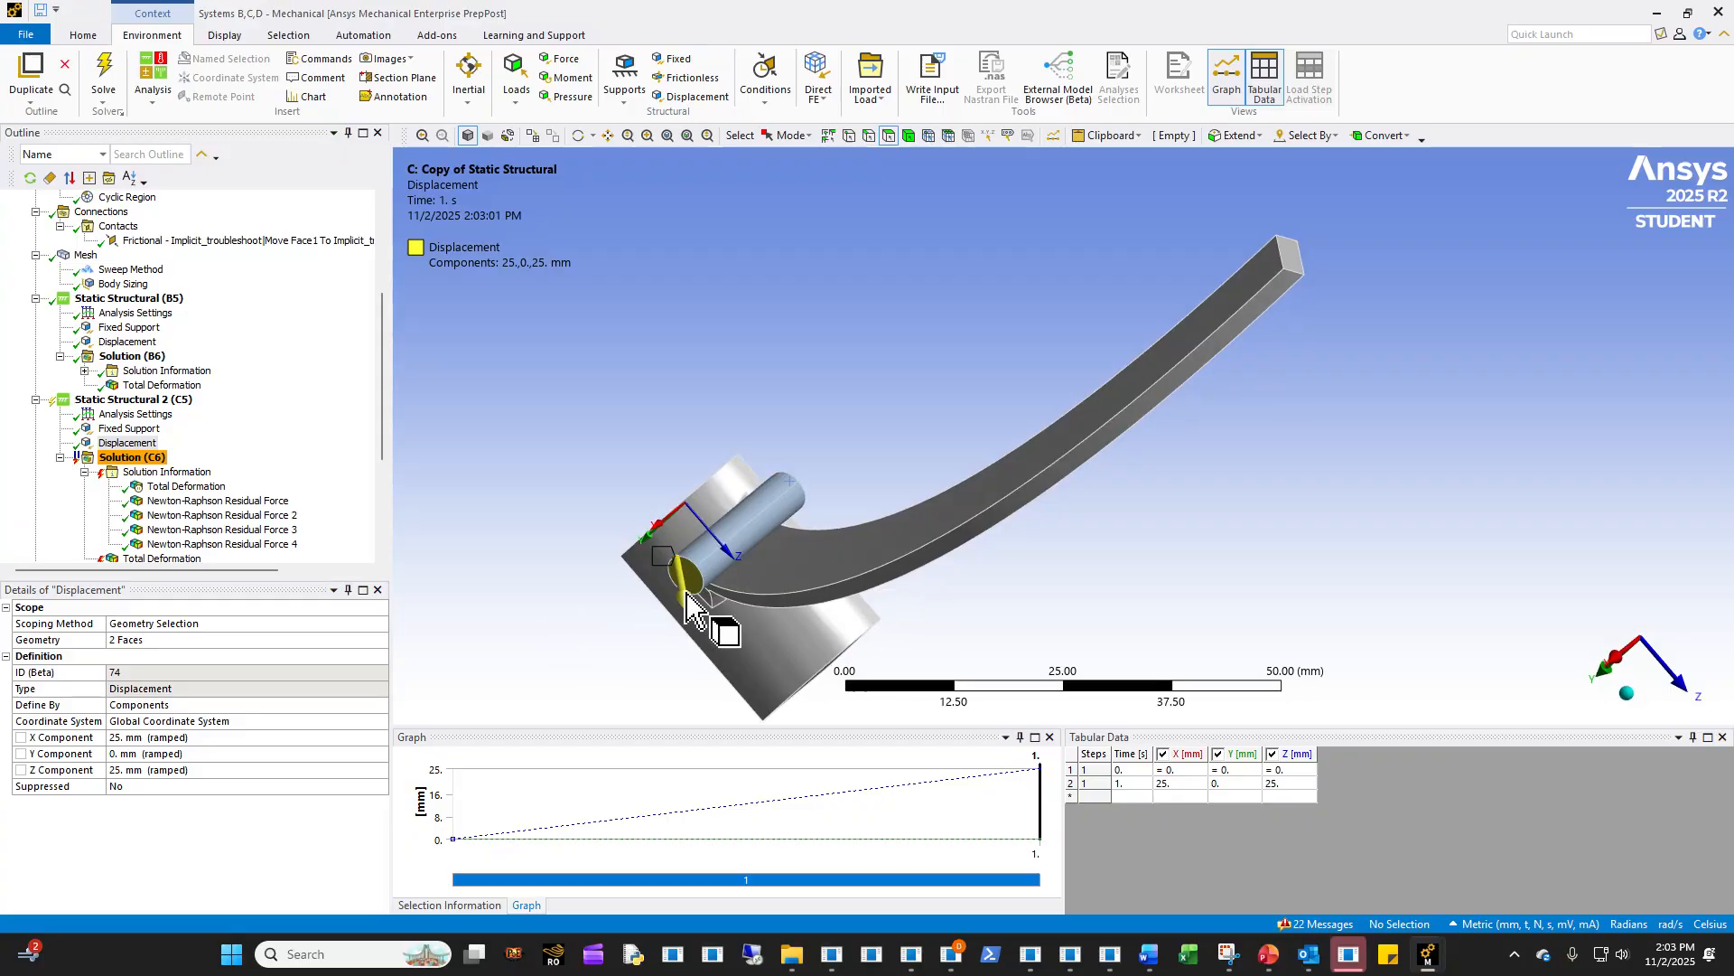
middle_drag(688, 688, 996, 725)
- Return to the LS-DYNA Mechanical window and inspect the Velocity 2 load on the pin from several angles
mouse_move(1427, 954)
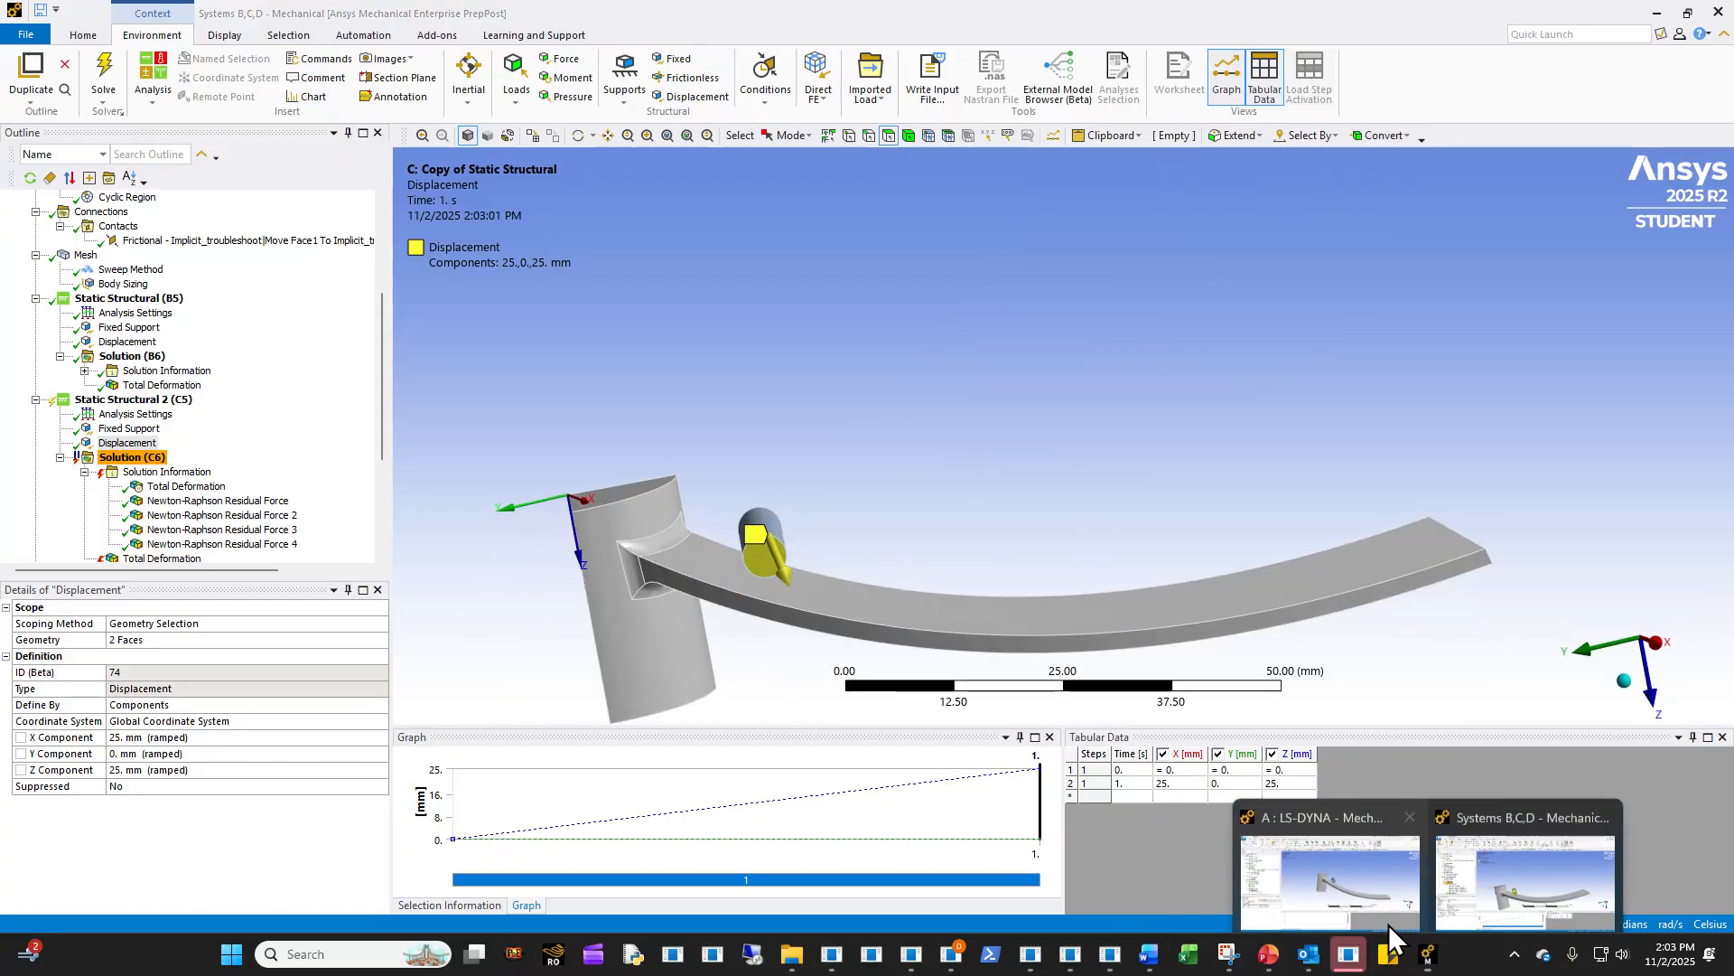
click(1389, 924)
click(119, 500)
middle_drag(858, 479, 654, 508)
middle_drag(885, 412, 985, 506)
ctrl+middle_drag(831, 520, 740, 524)
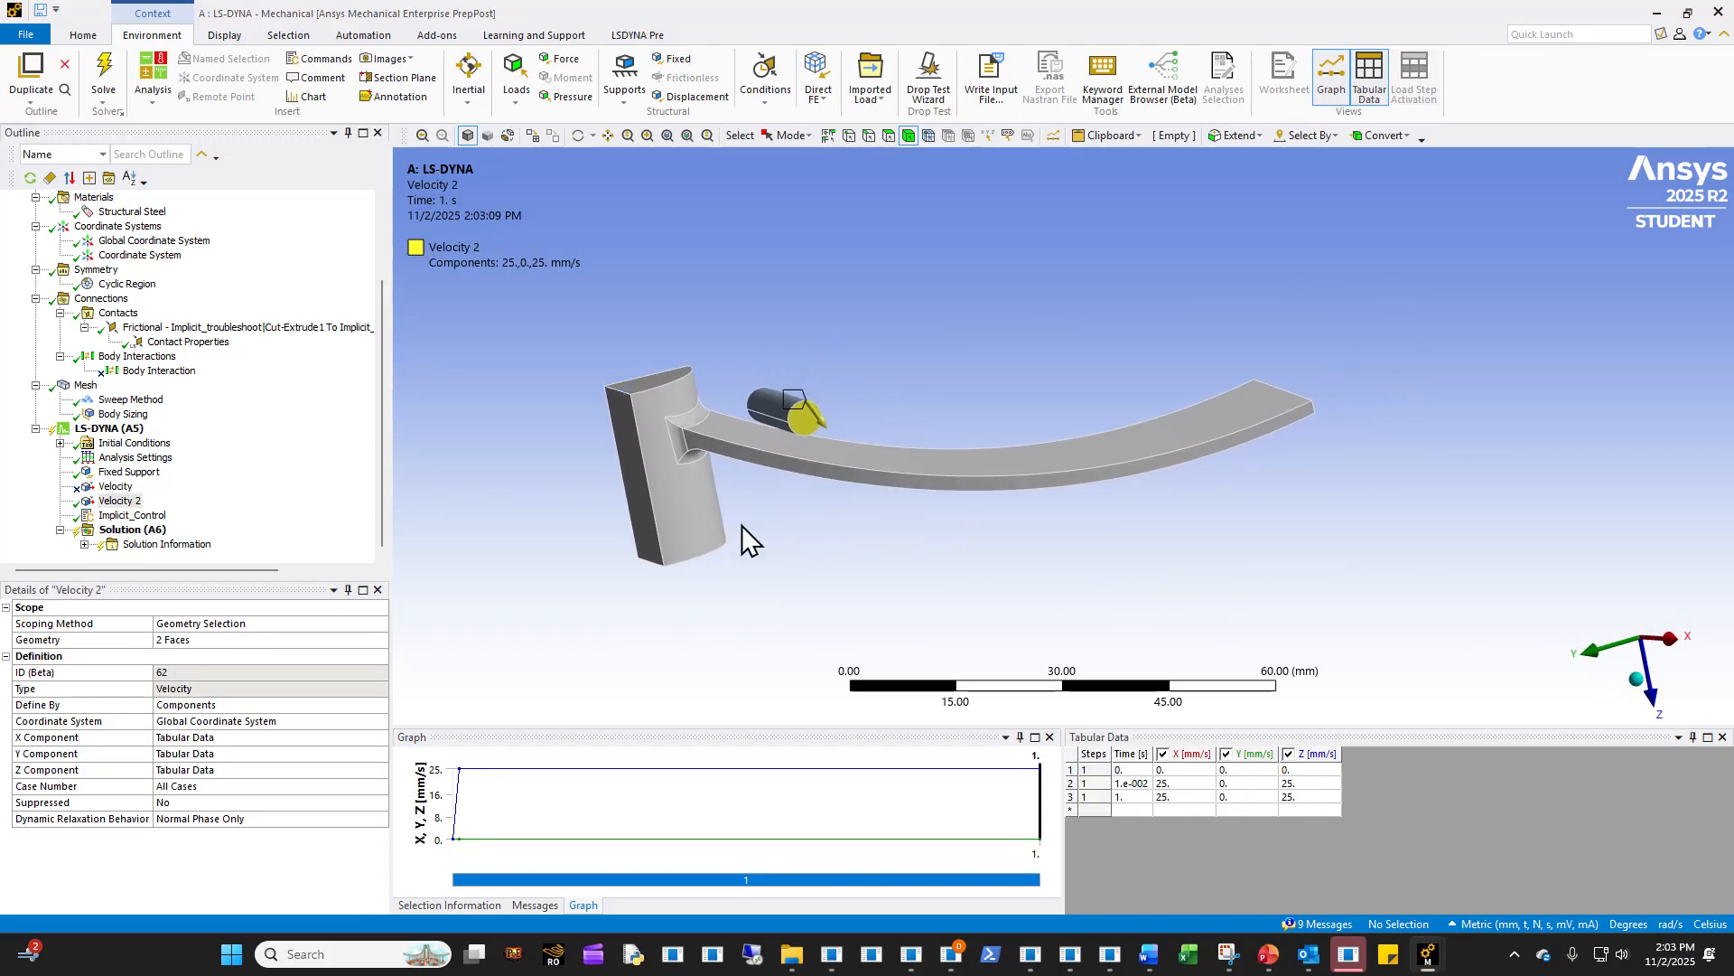
middle_drag(757, 475, 804, 569)
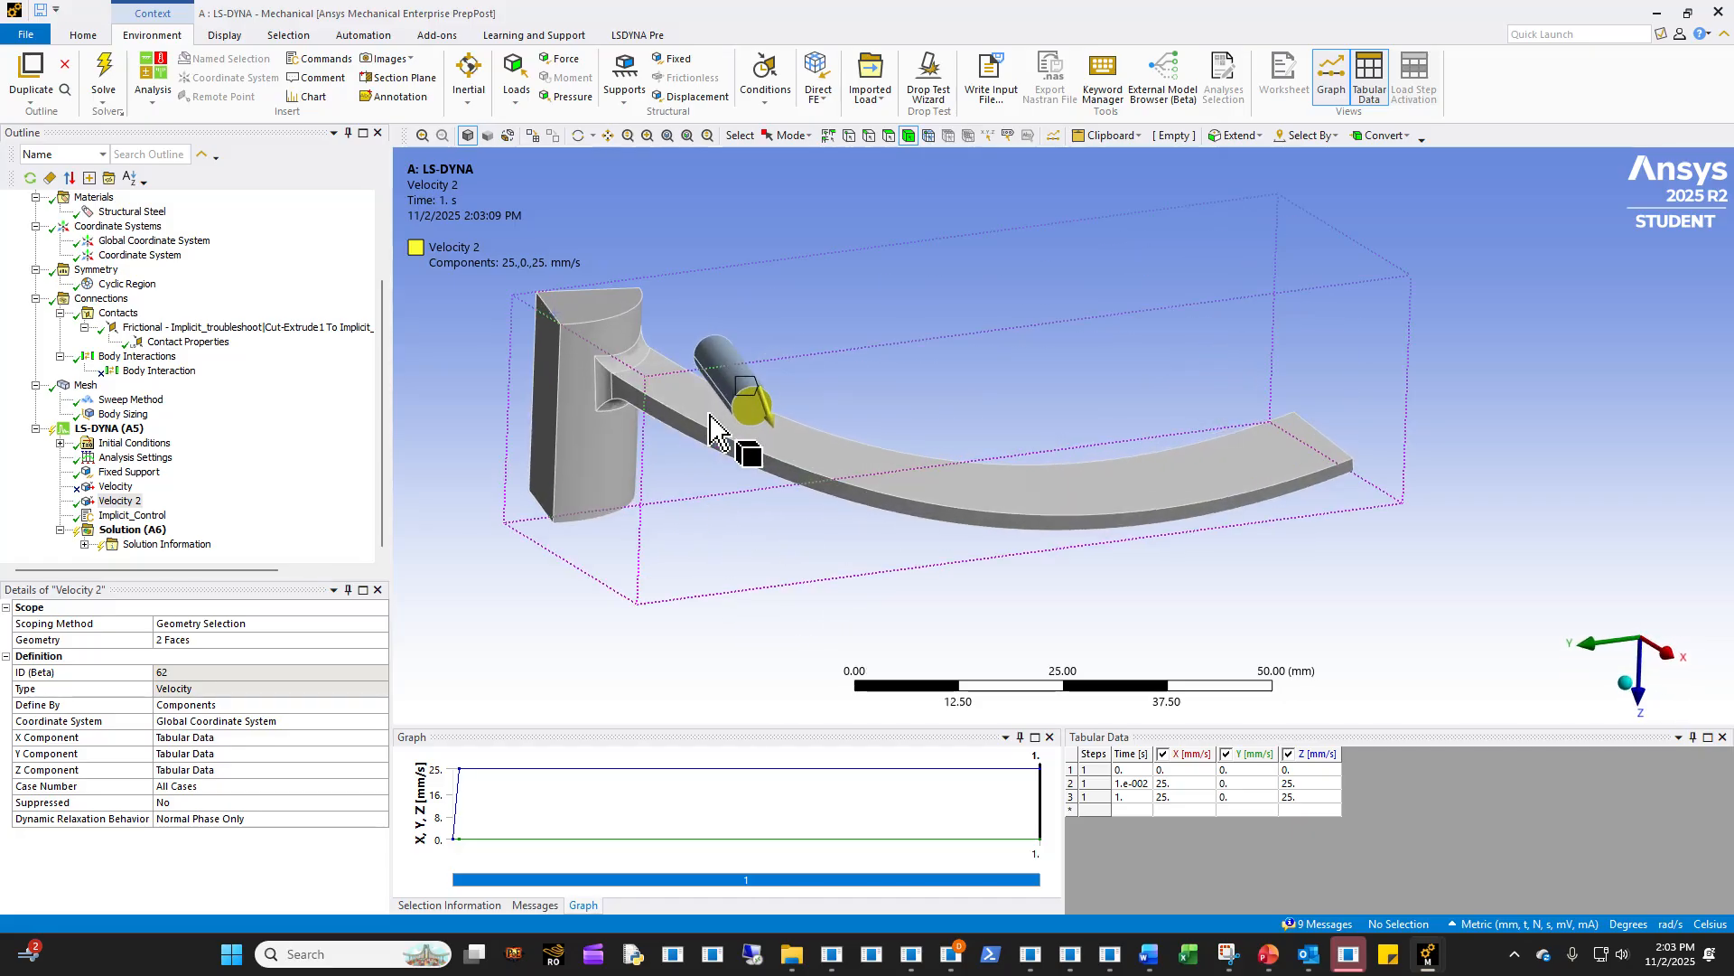
- Select the curved arm body and view the material Keyword Snippet assigned to the Cut-Extrude1 part
scroll(675, 447, up, 3)
middle_drag(651, 461, 574, 418)
click(571, 403)
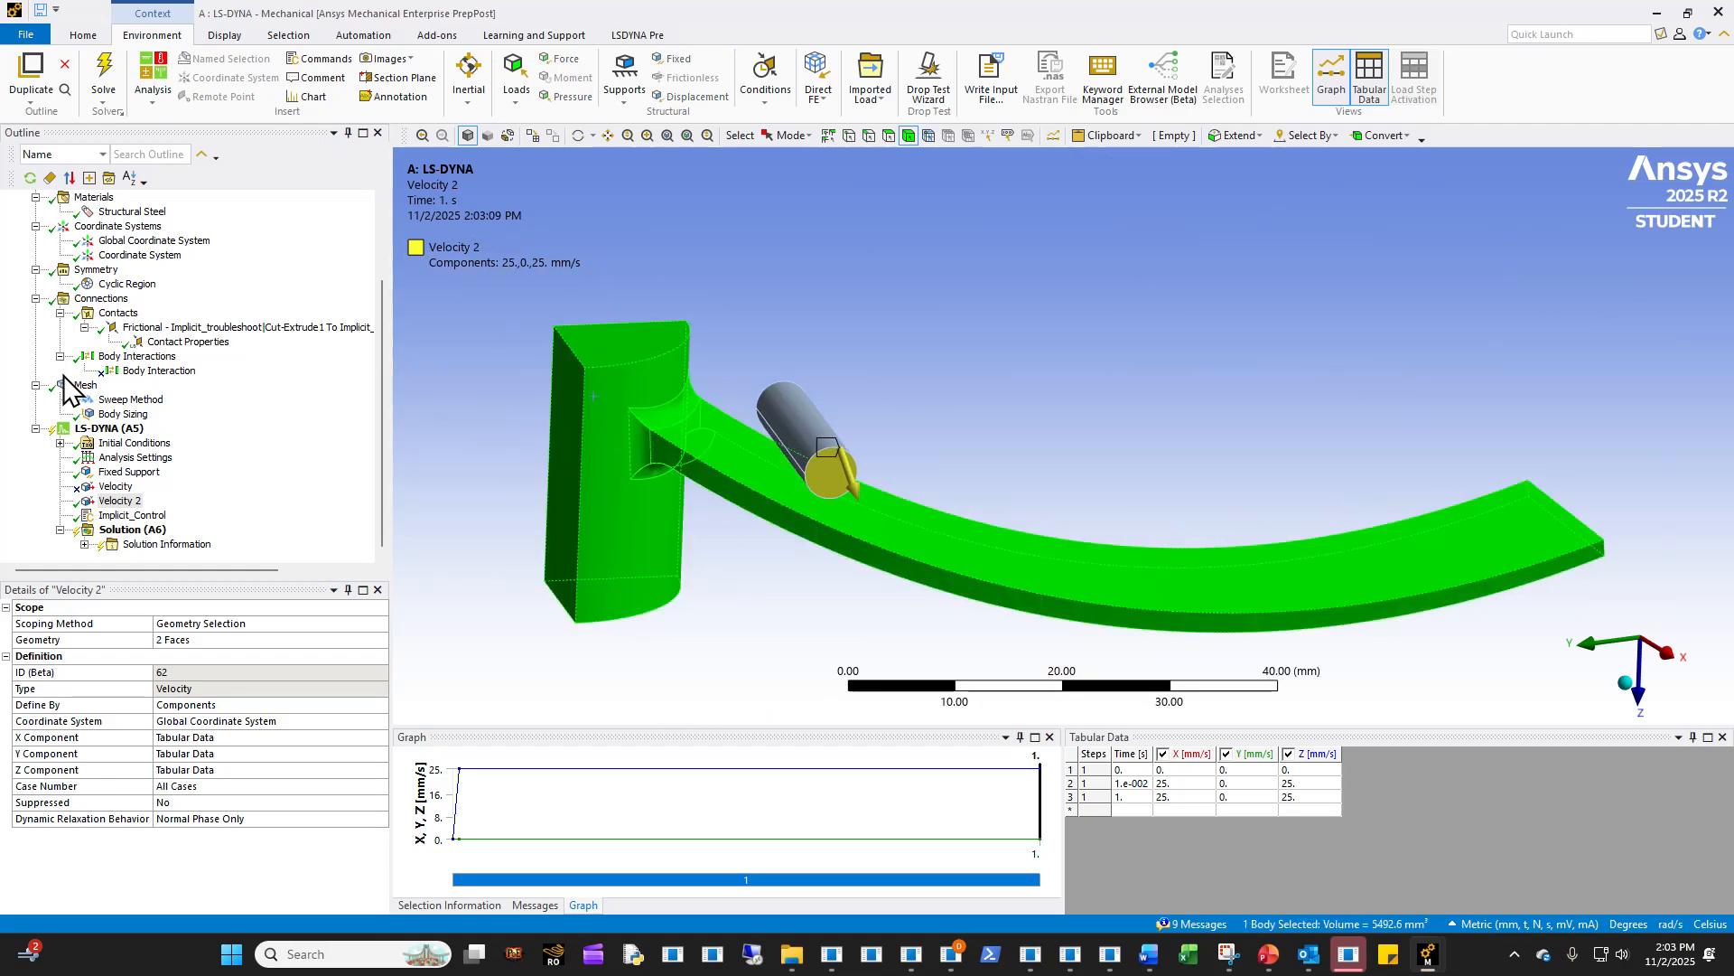
scroll(66, 374, up, 3)
click(192, 270)
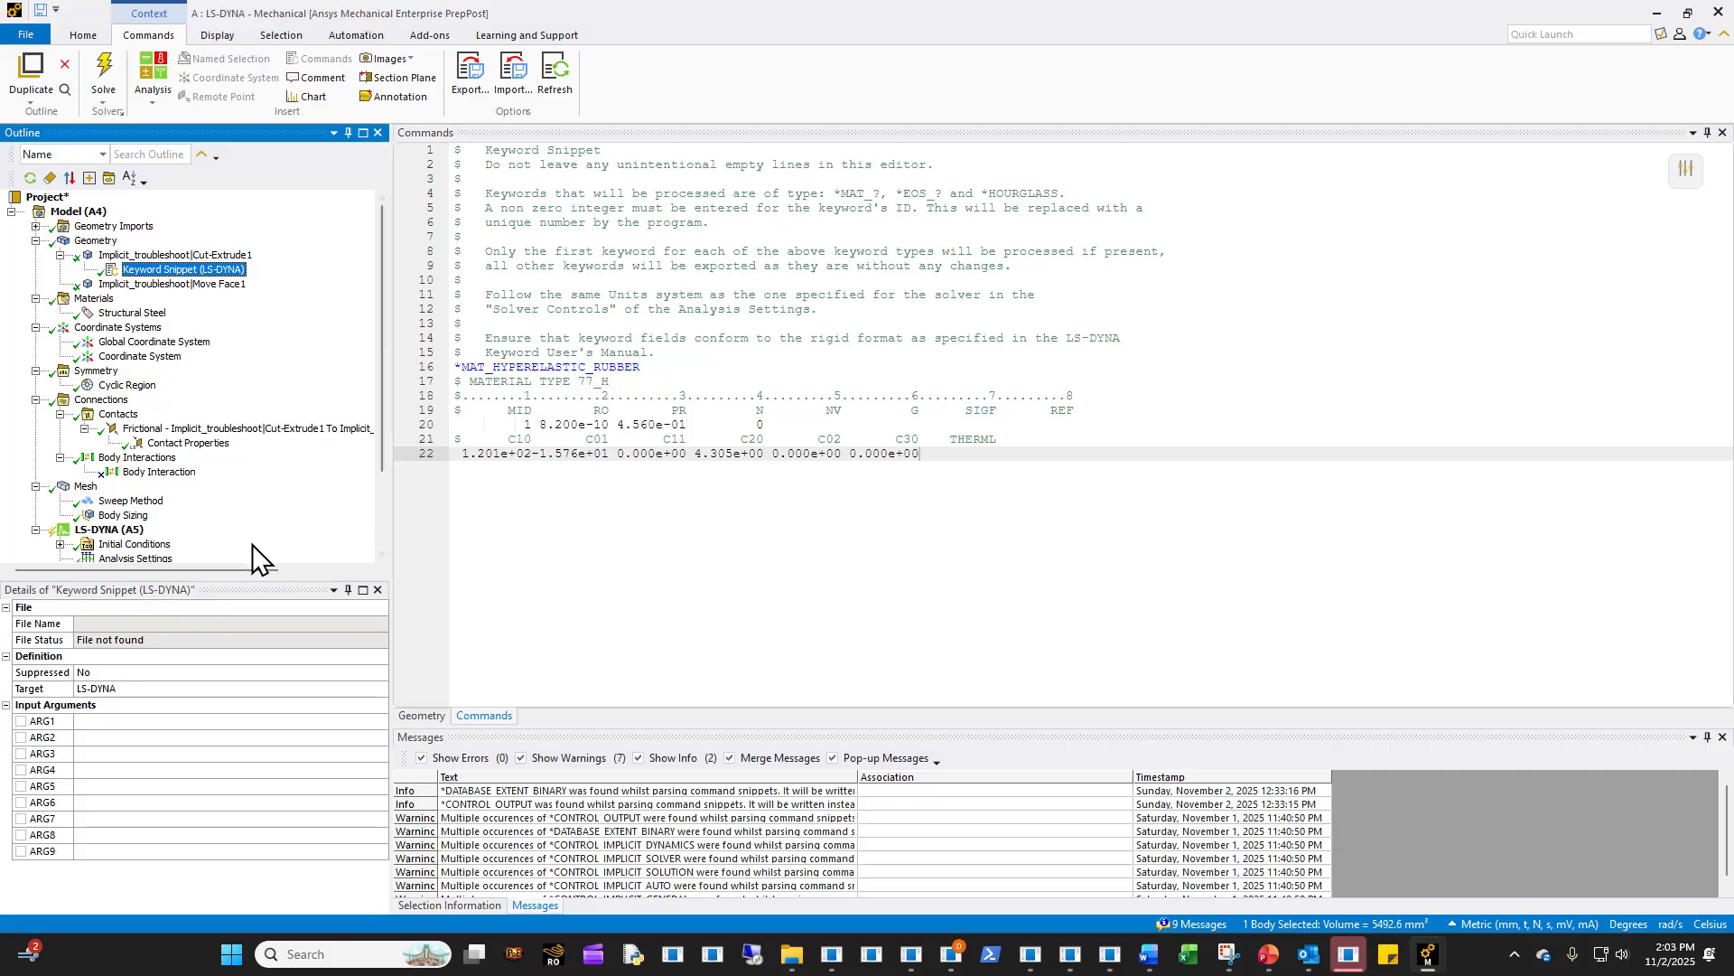
- Show all LS-DYNA environment loads on the model and inspect the fixed support and pin velocity
click(106, 529)
click(501, 508)
middle_drag(501, 508, 1363, 317)
ctrl+middle_drag(1178, 571, 915, 594)
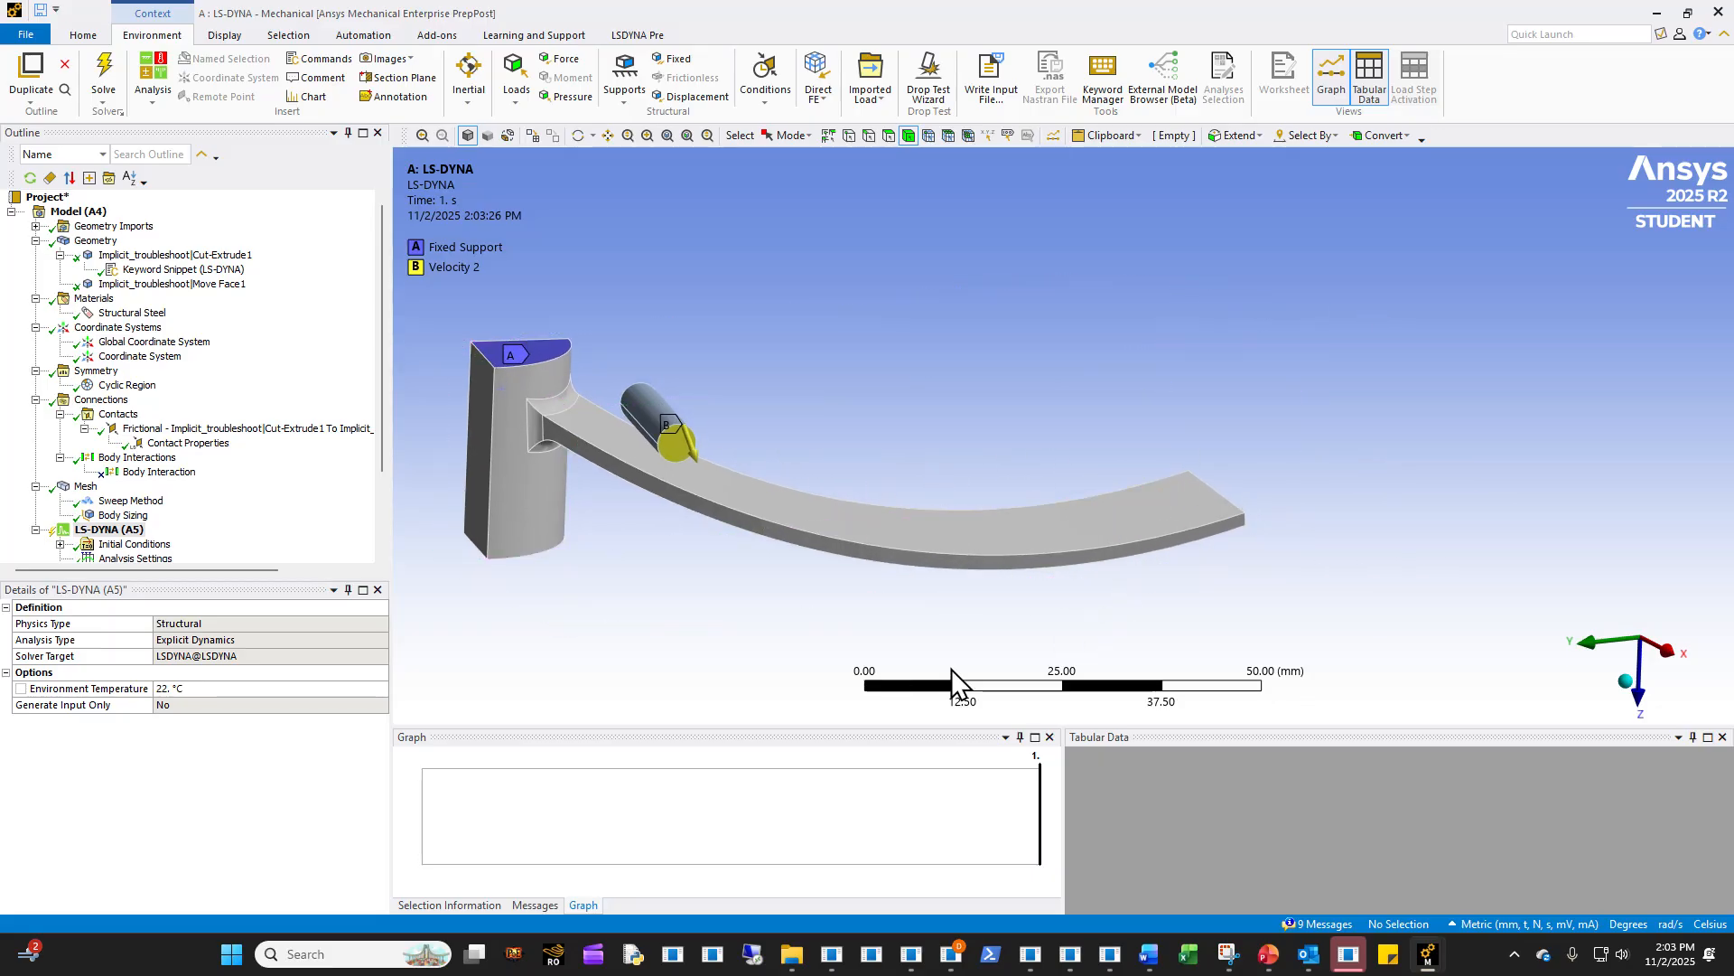
- Switch to the Systems B,C,D window, replay the Static Structural Total Deformation animation, and open the Static Structural 2 solution details
mouse_move(1427, 955)
click(1466, 913)
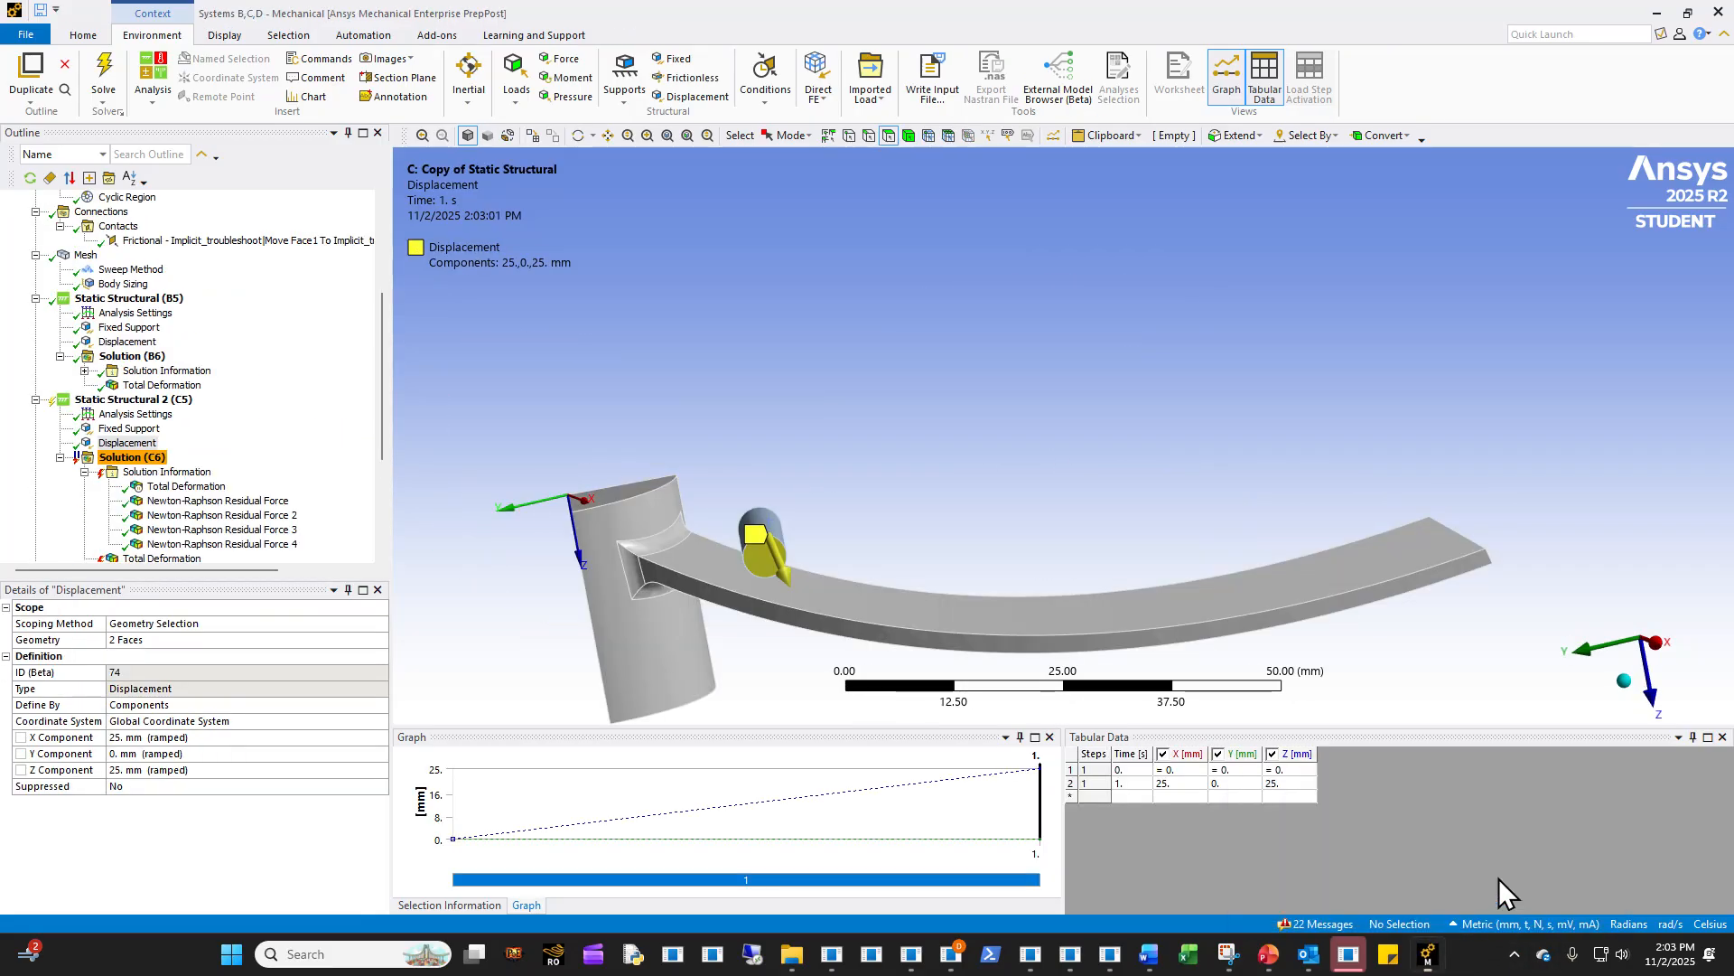
click(162, 384)
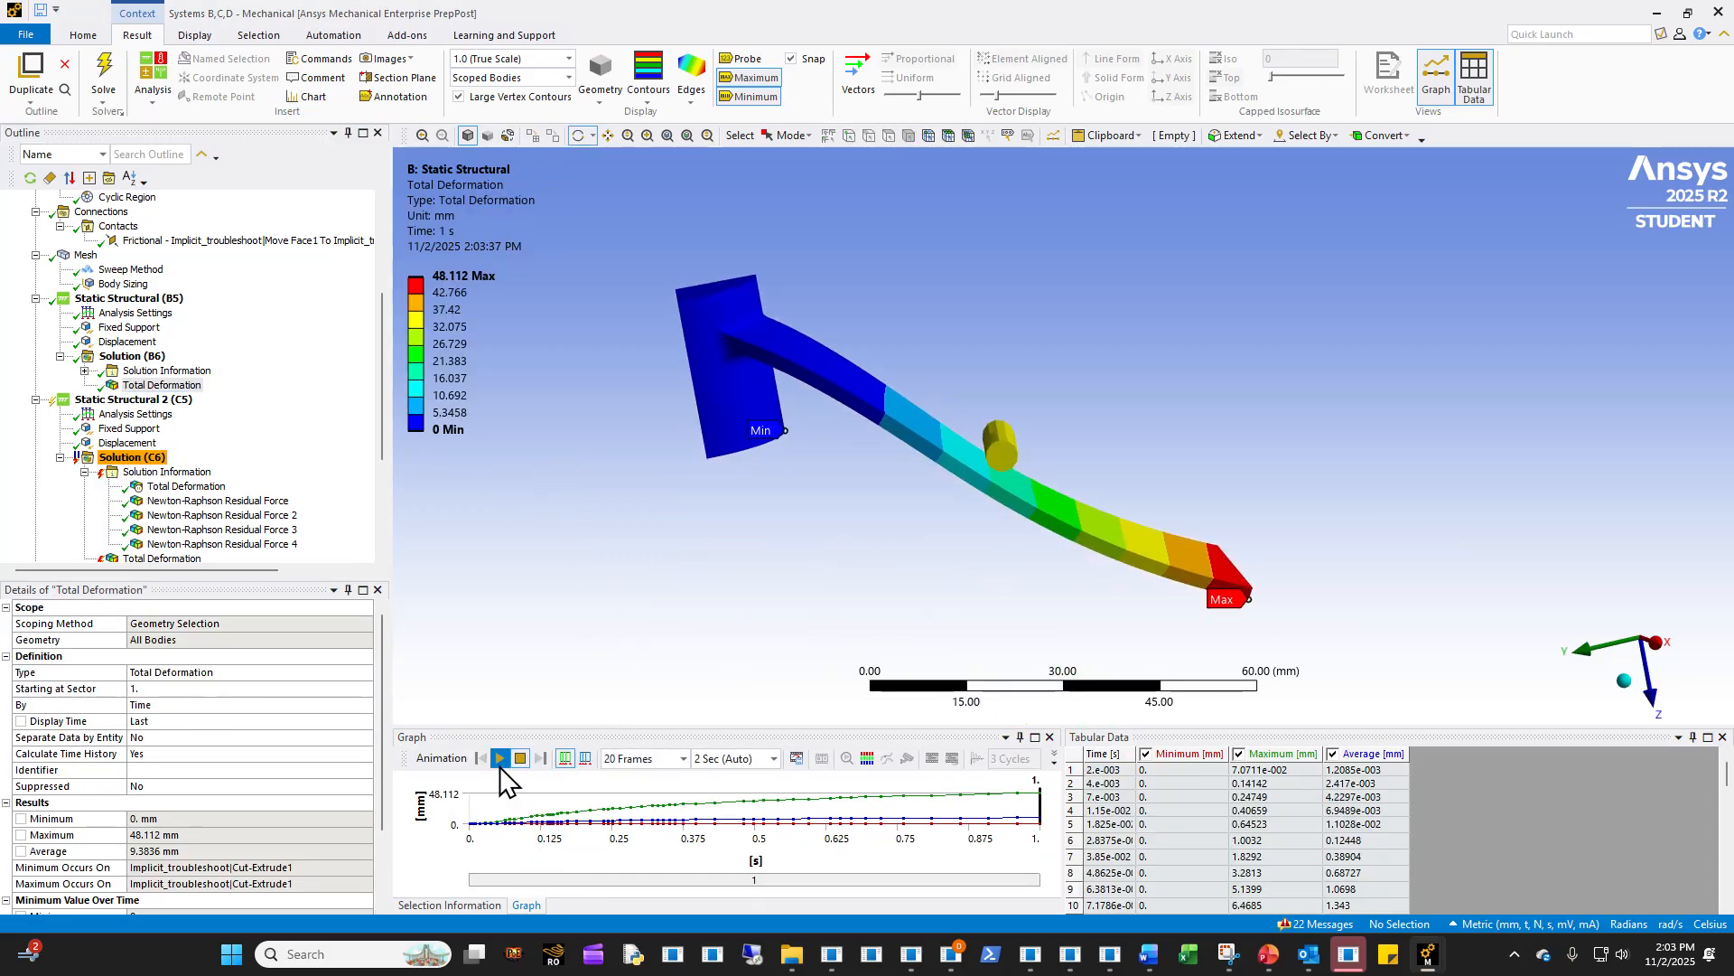
click(500, 758)
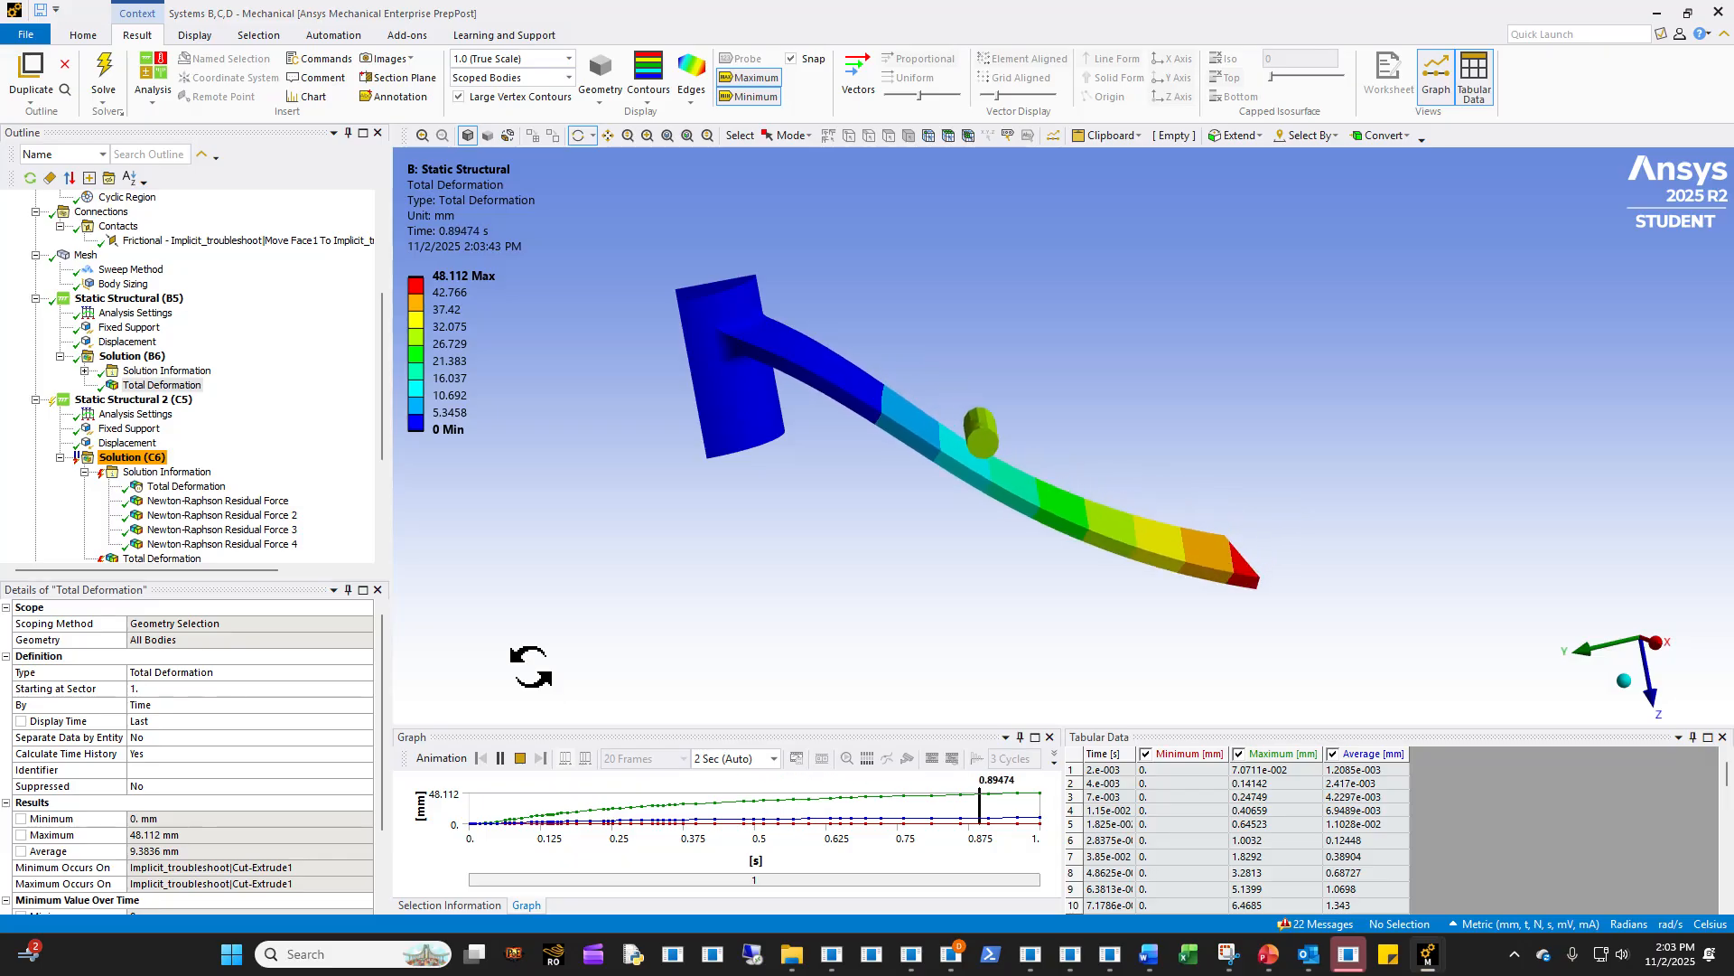
click(217, 458)
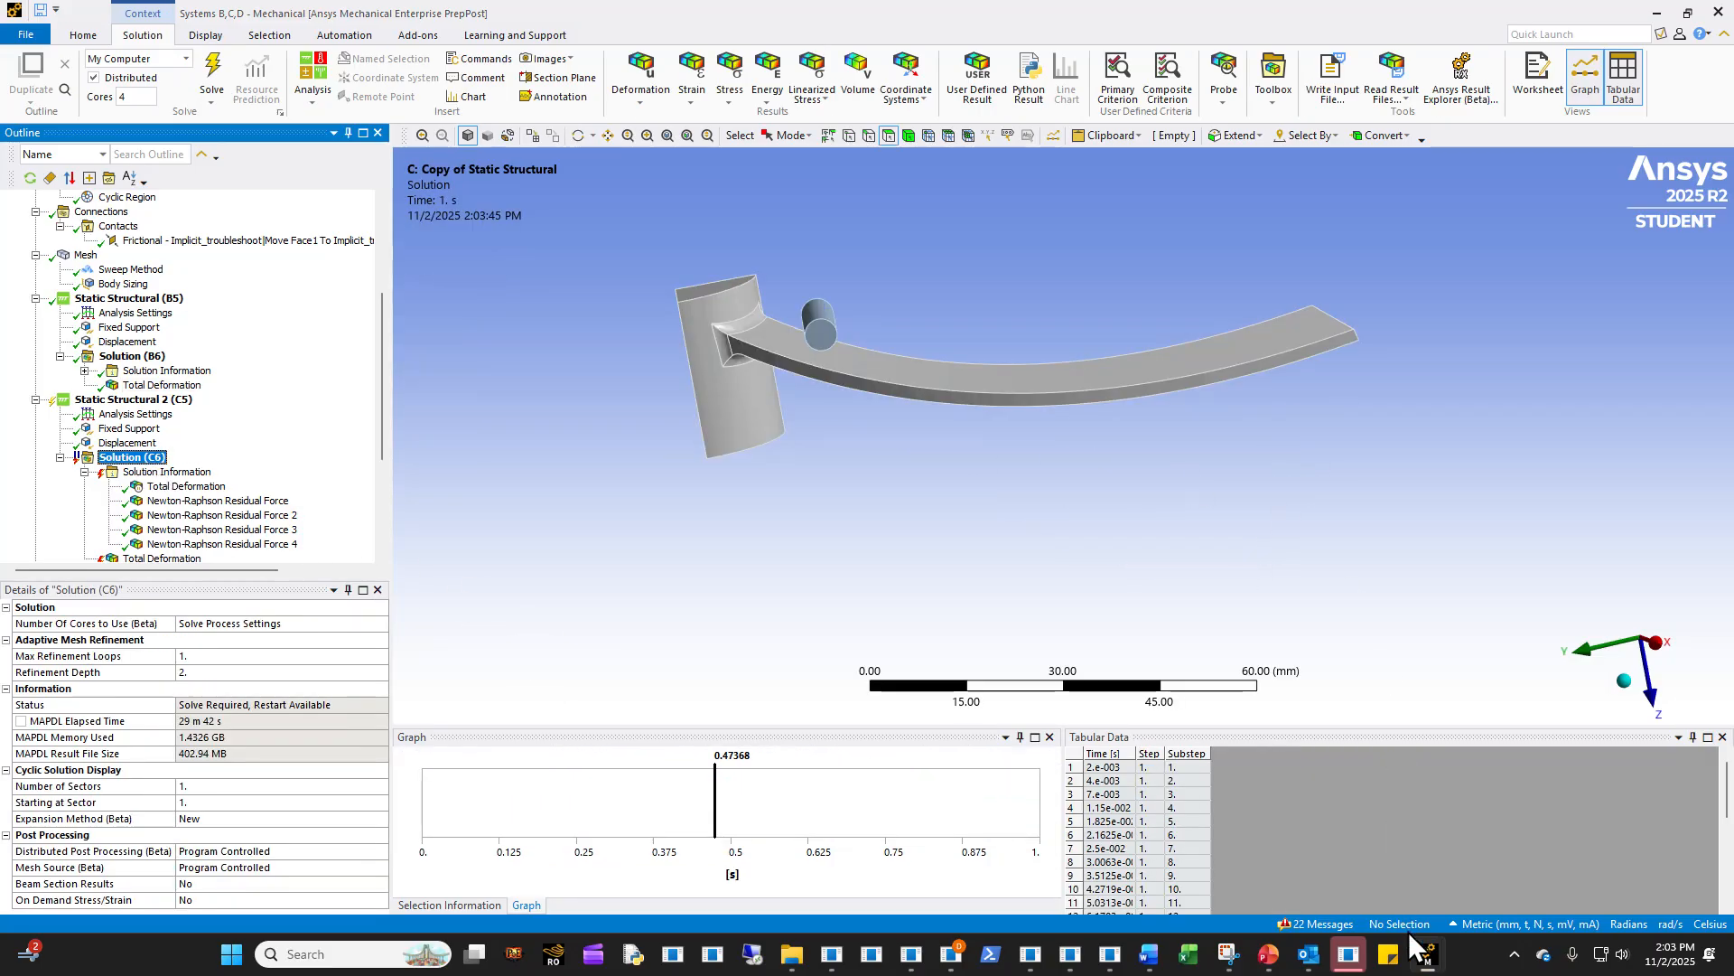
- Return to the LS-DYNA Mechanical window and closely examine the pin's position against the curved arm and fillet
mouse_move(1414, 944)
click(1366, 913)
ctrl+middle_drag(670, 441, 1238, 520)
scroll(840, 492, up, 5)
ctrl+middle_drag(703, 518, 854, 467)
middle_drag(854, 467, 1093, 434)
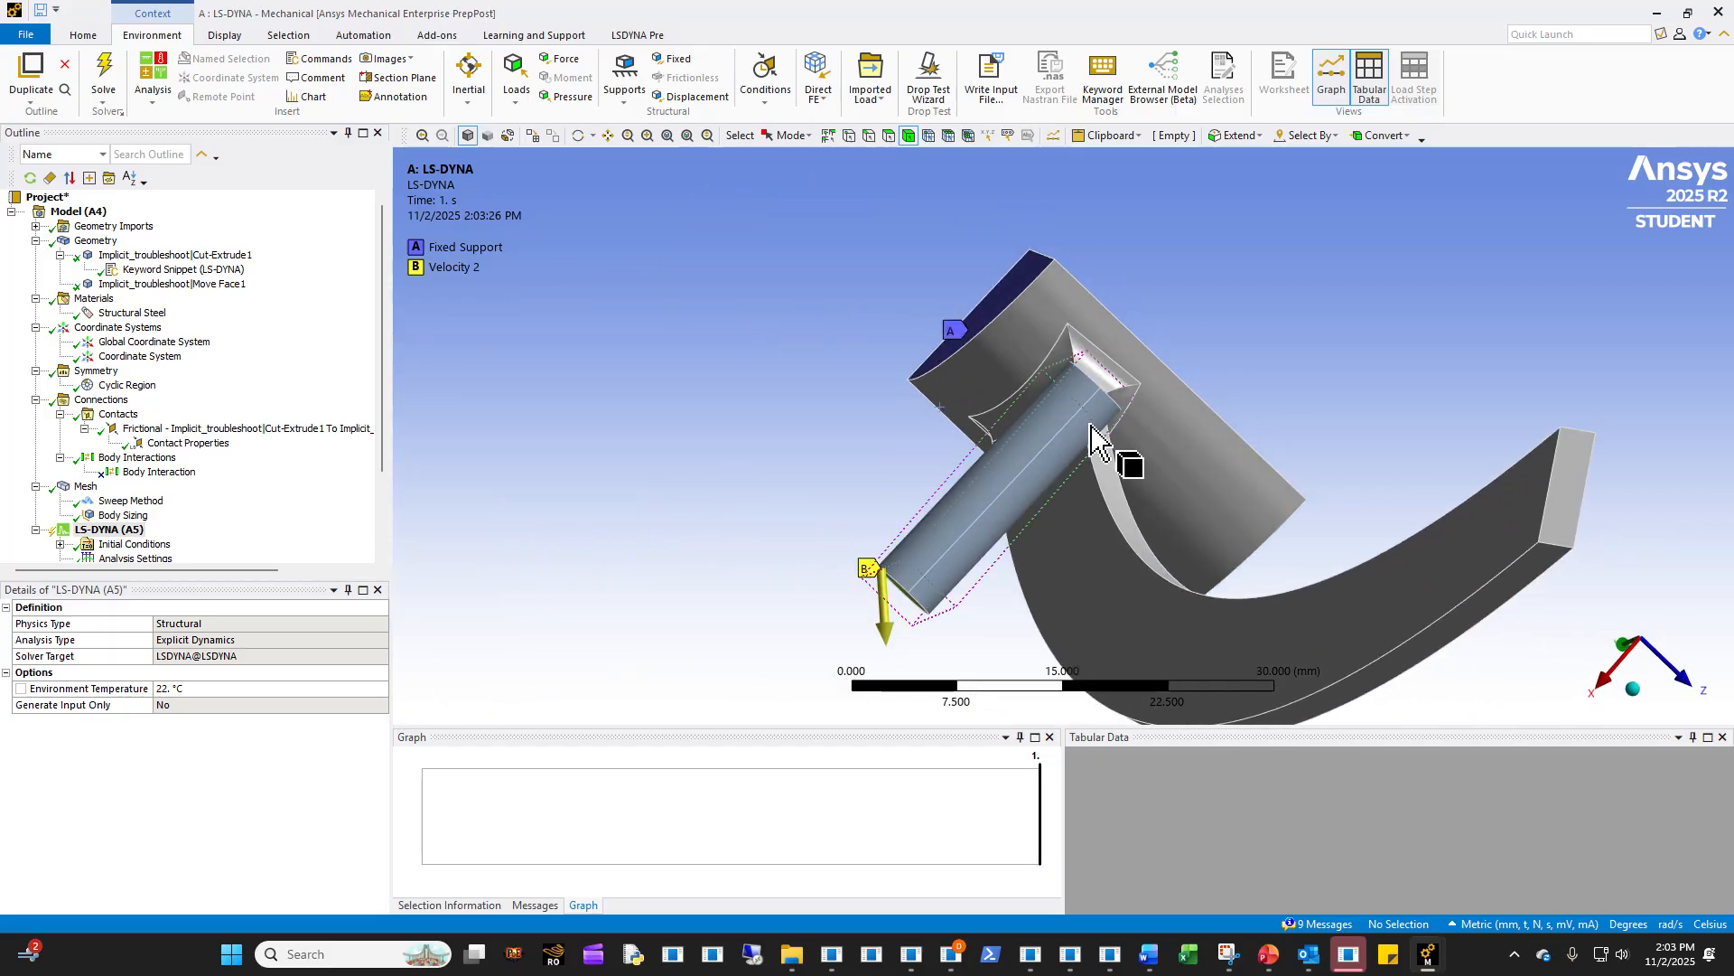
scroll(1084, 487, up, 3)
middle_drag(1081, 506, 1119, 452)
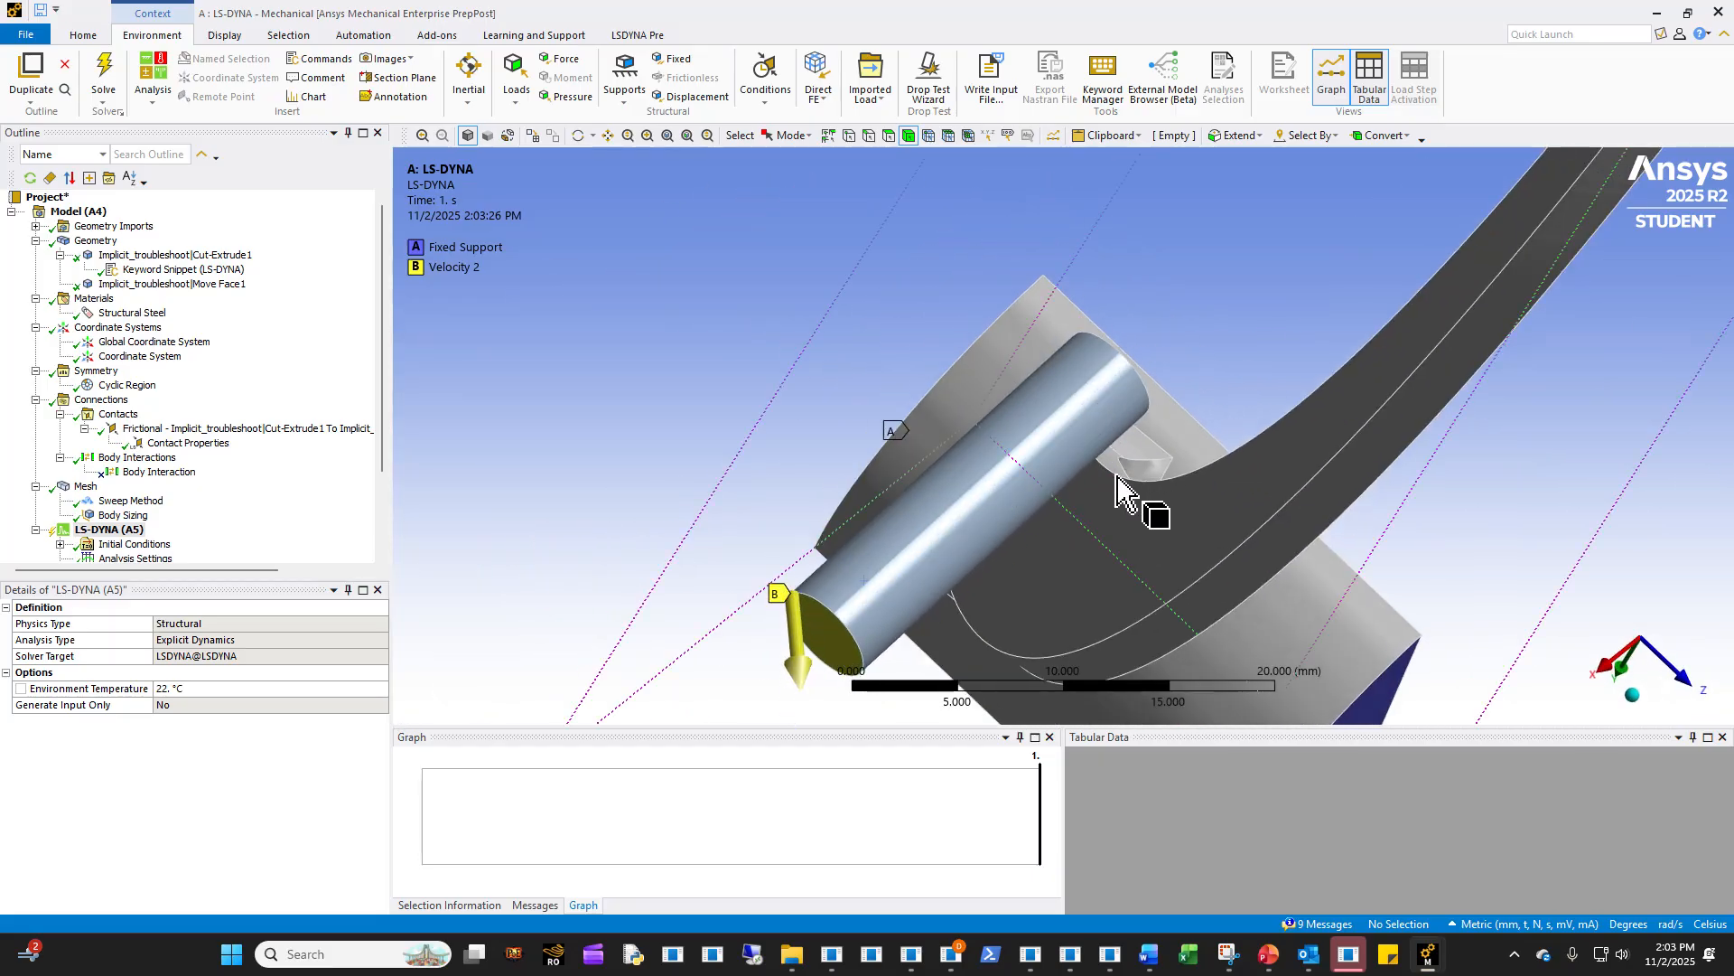
middle_drag(1084, 522, 983, 482)
scroll(1246, 569, down, 4)
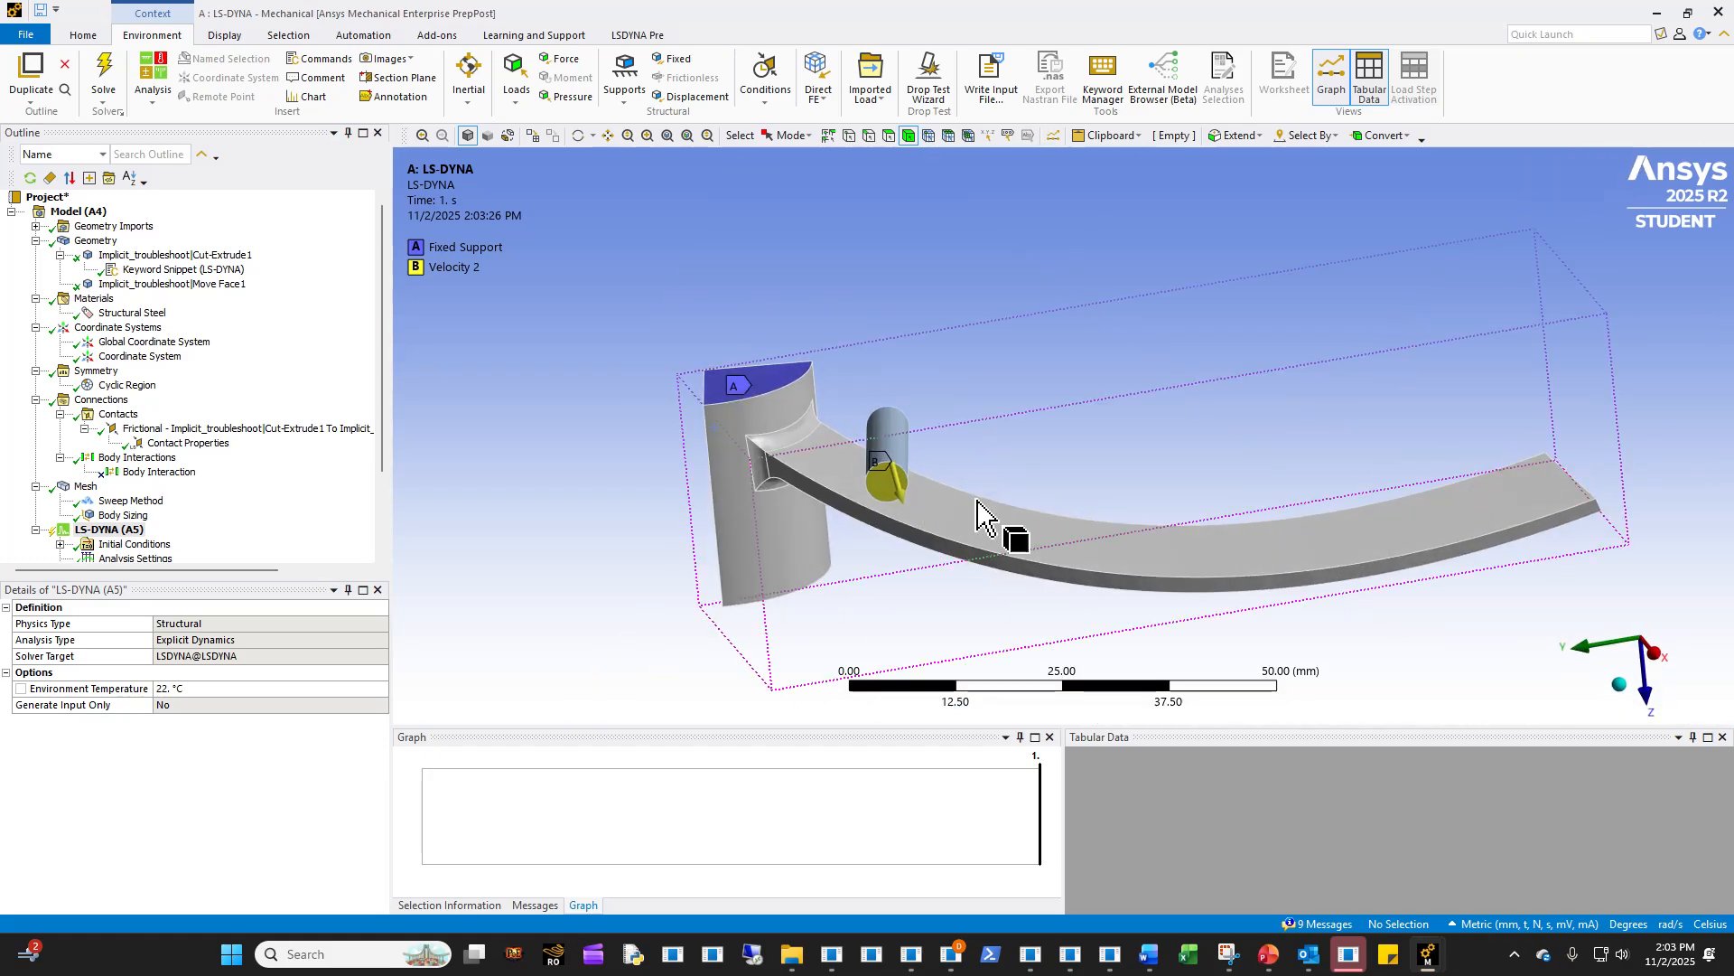
middle_drag(757, 558, 790, 534)
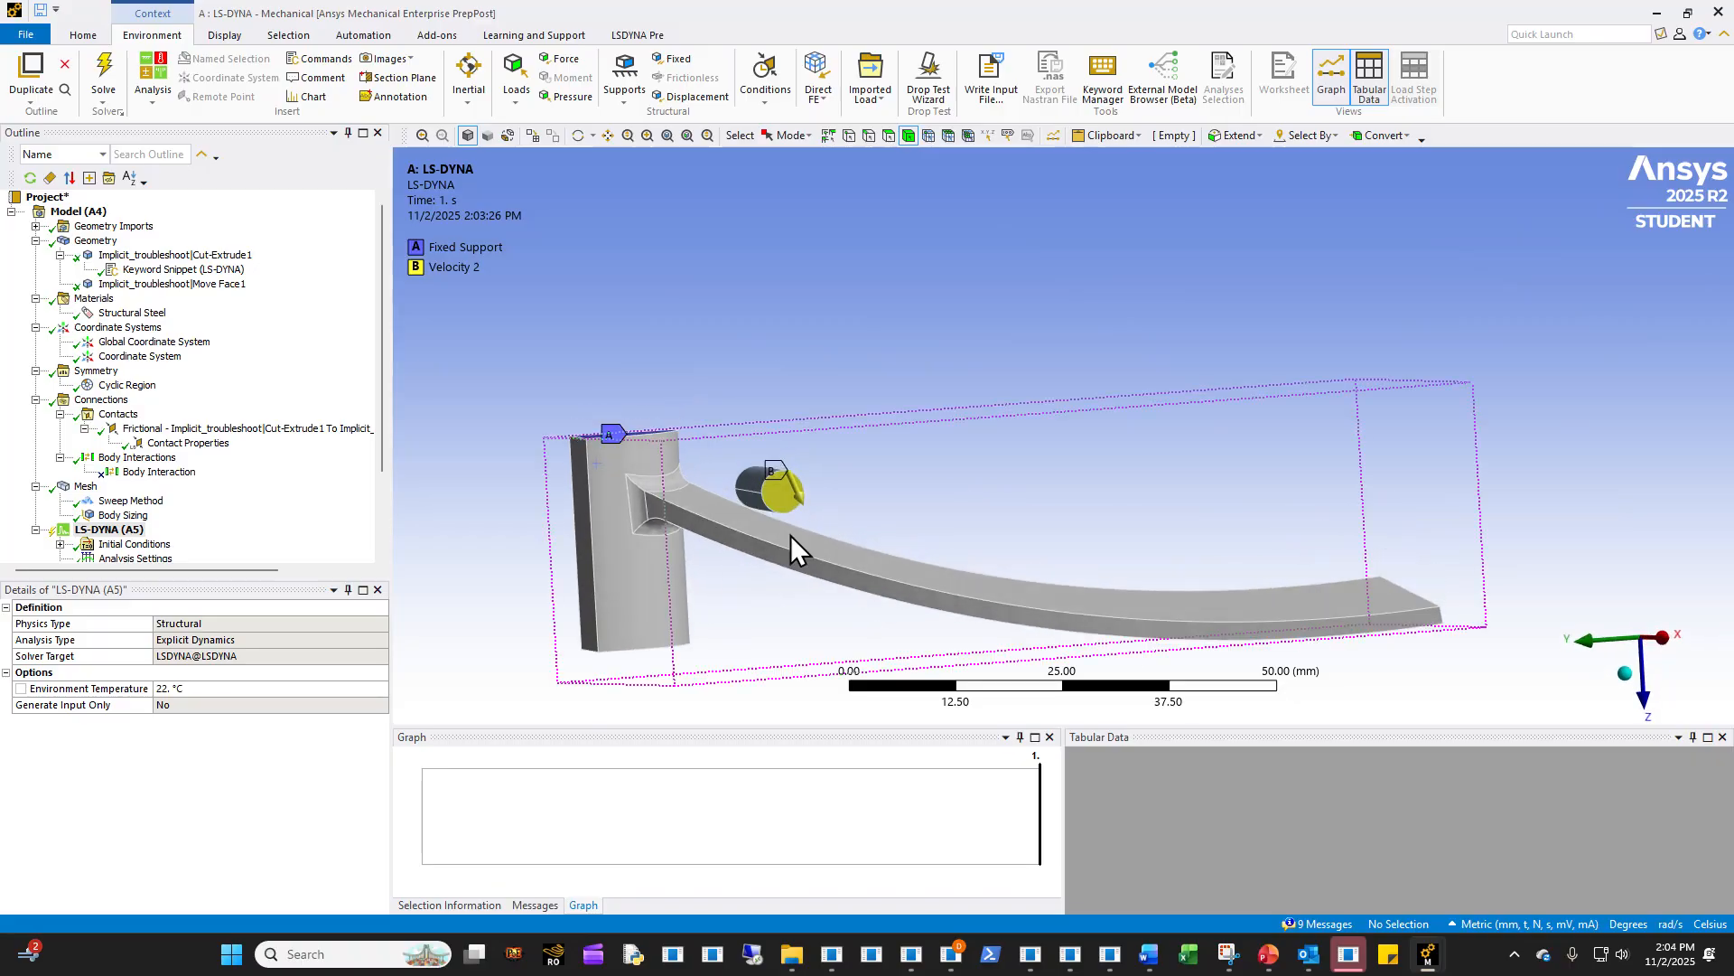
- Switch to the Implicit_Troubleshooting PowerPoint presentation and show the Basic Troubleshooting Steps slide about D3itctl
click(1267, 968)
scroll(115, 549, down, 2)
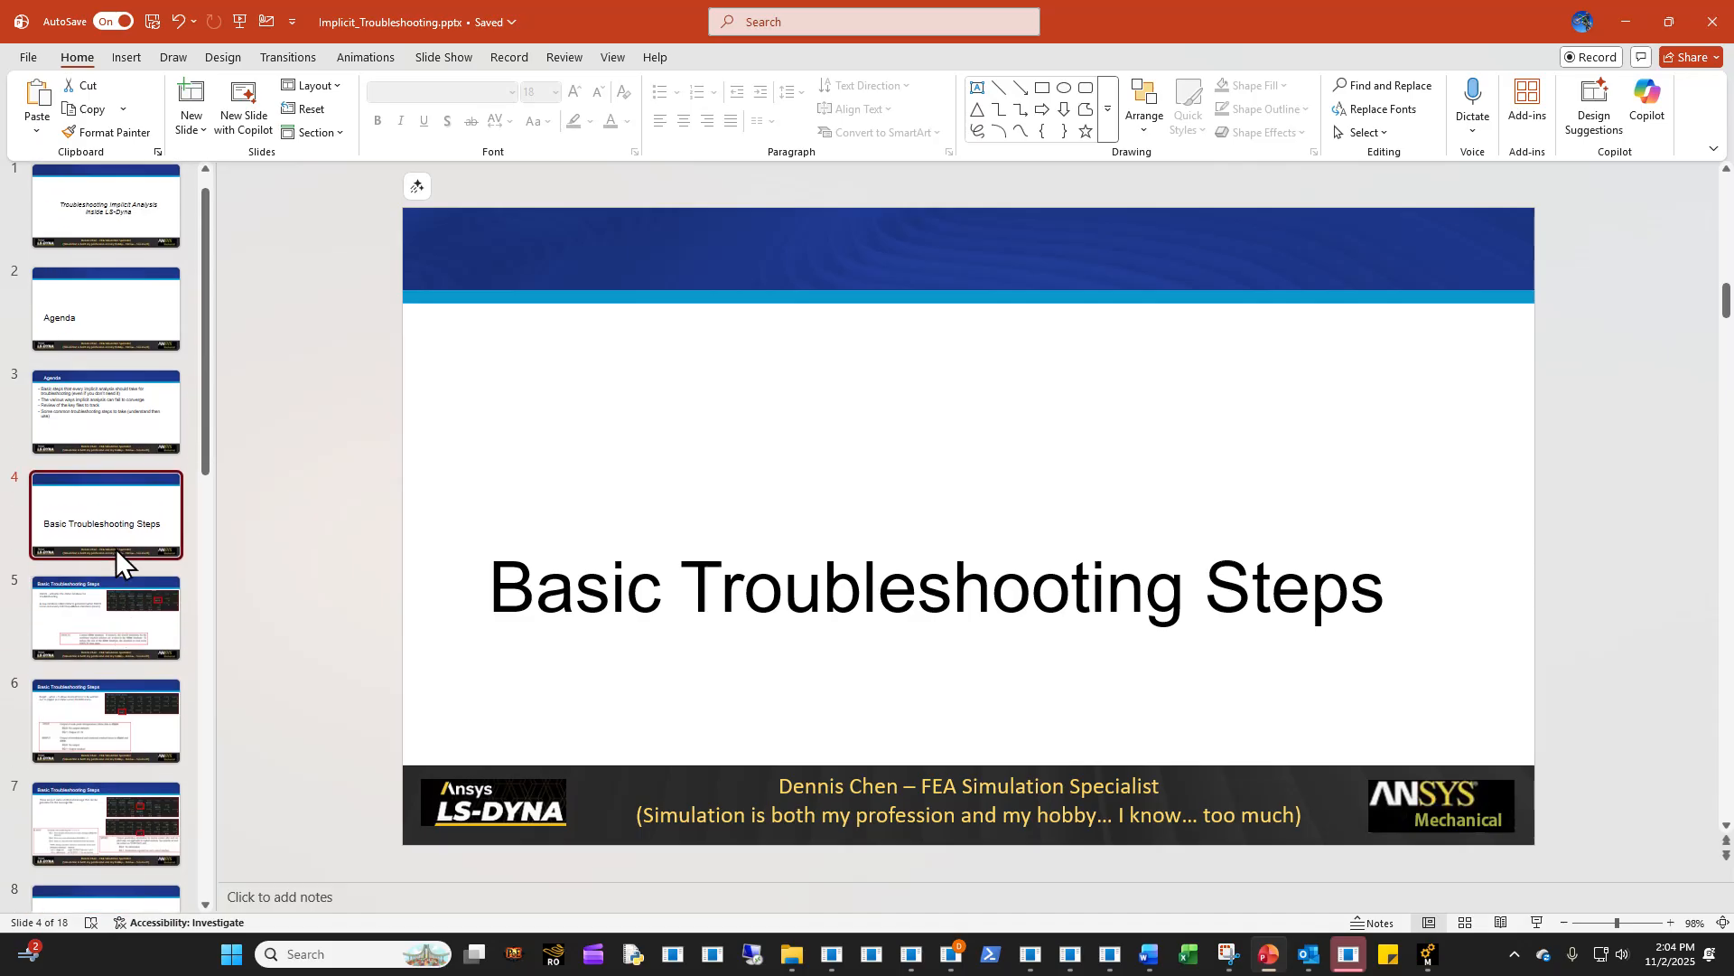
click(114, 533)
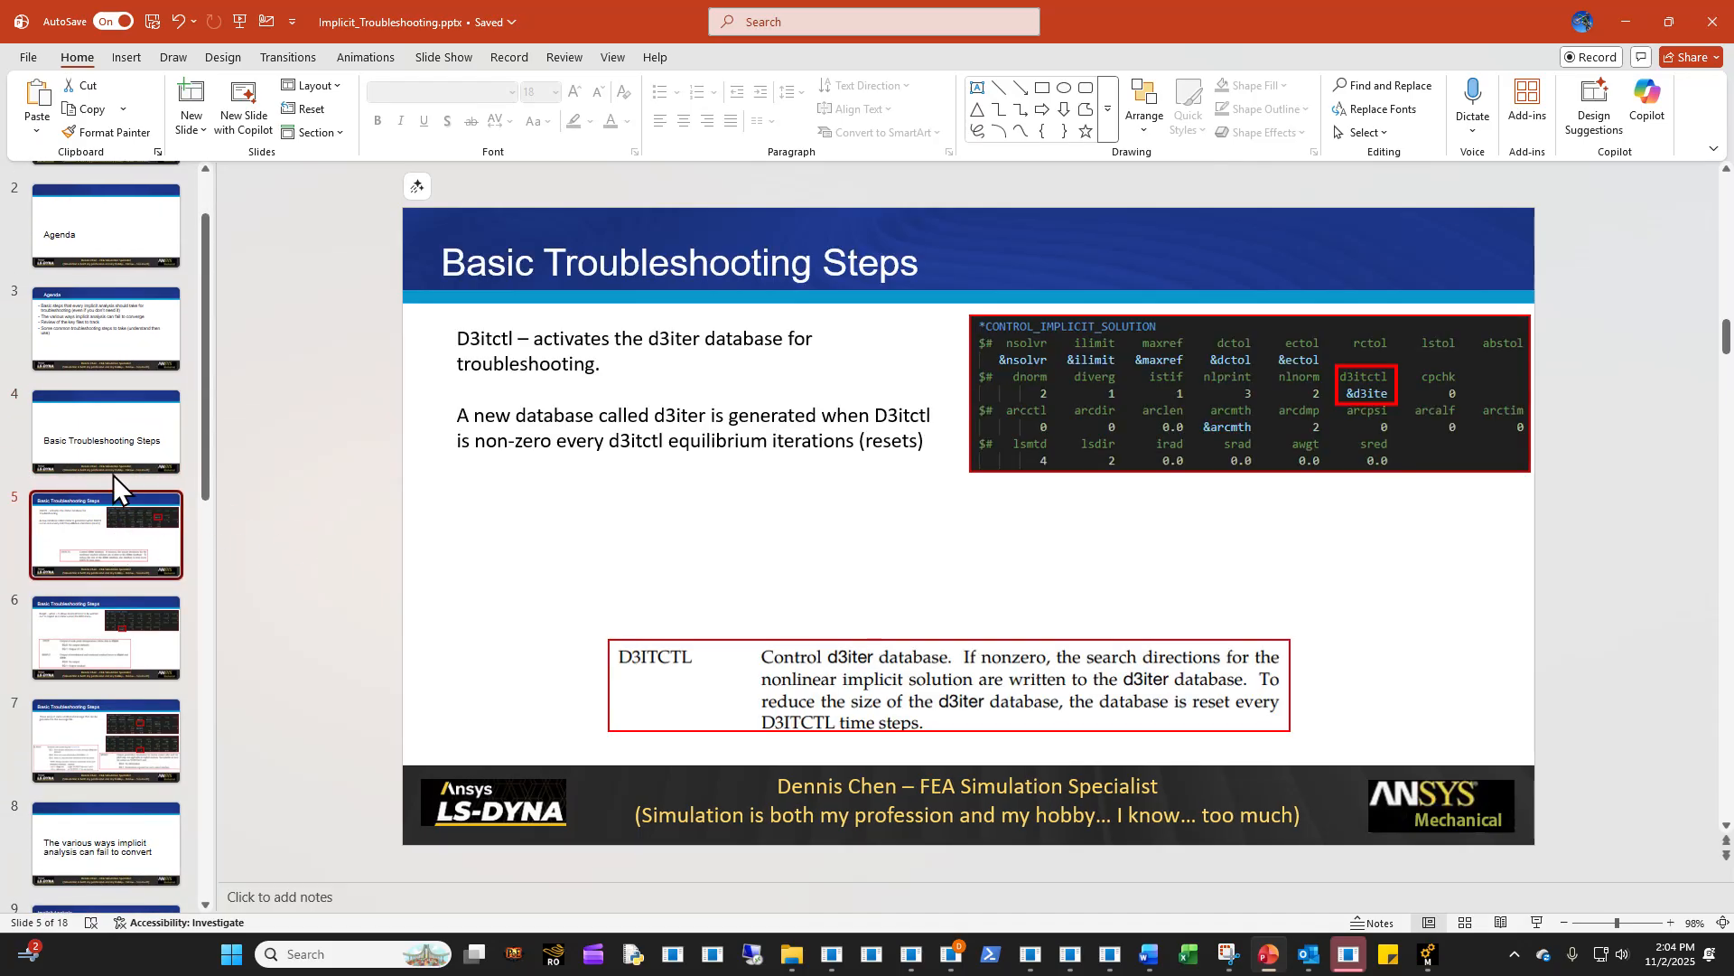
click(113, 467)
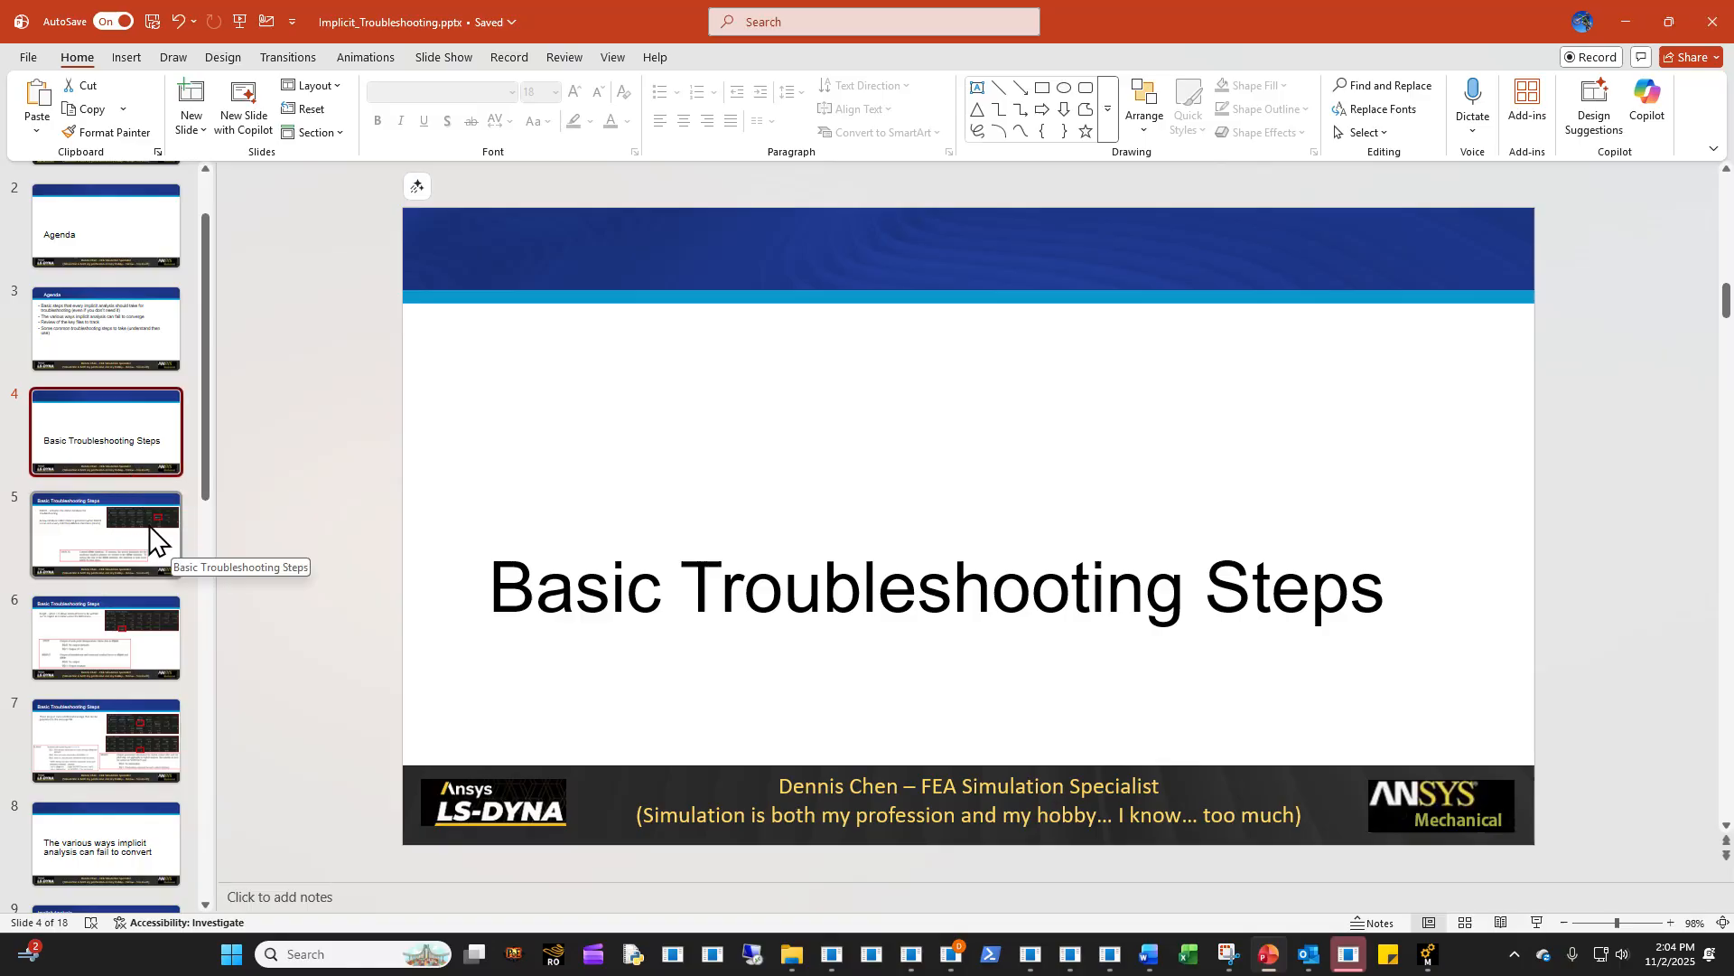
click(139, 555)
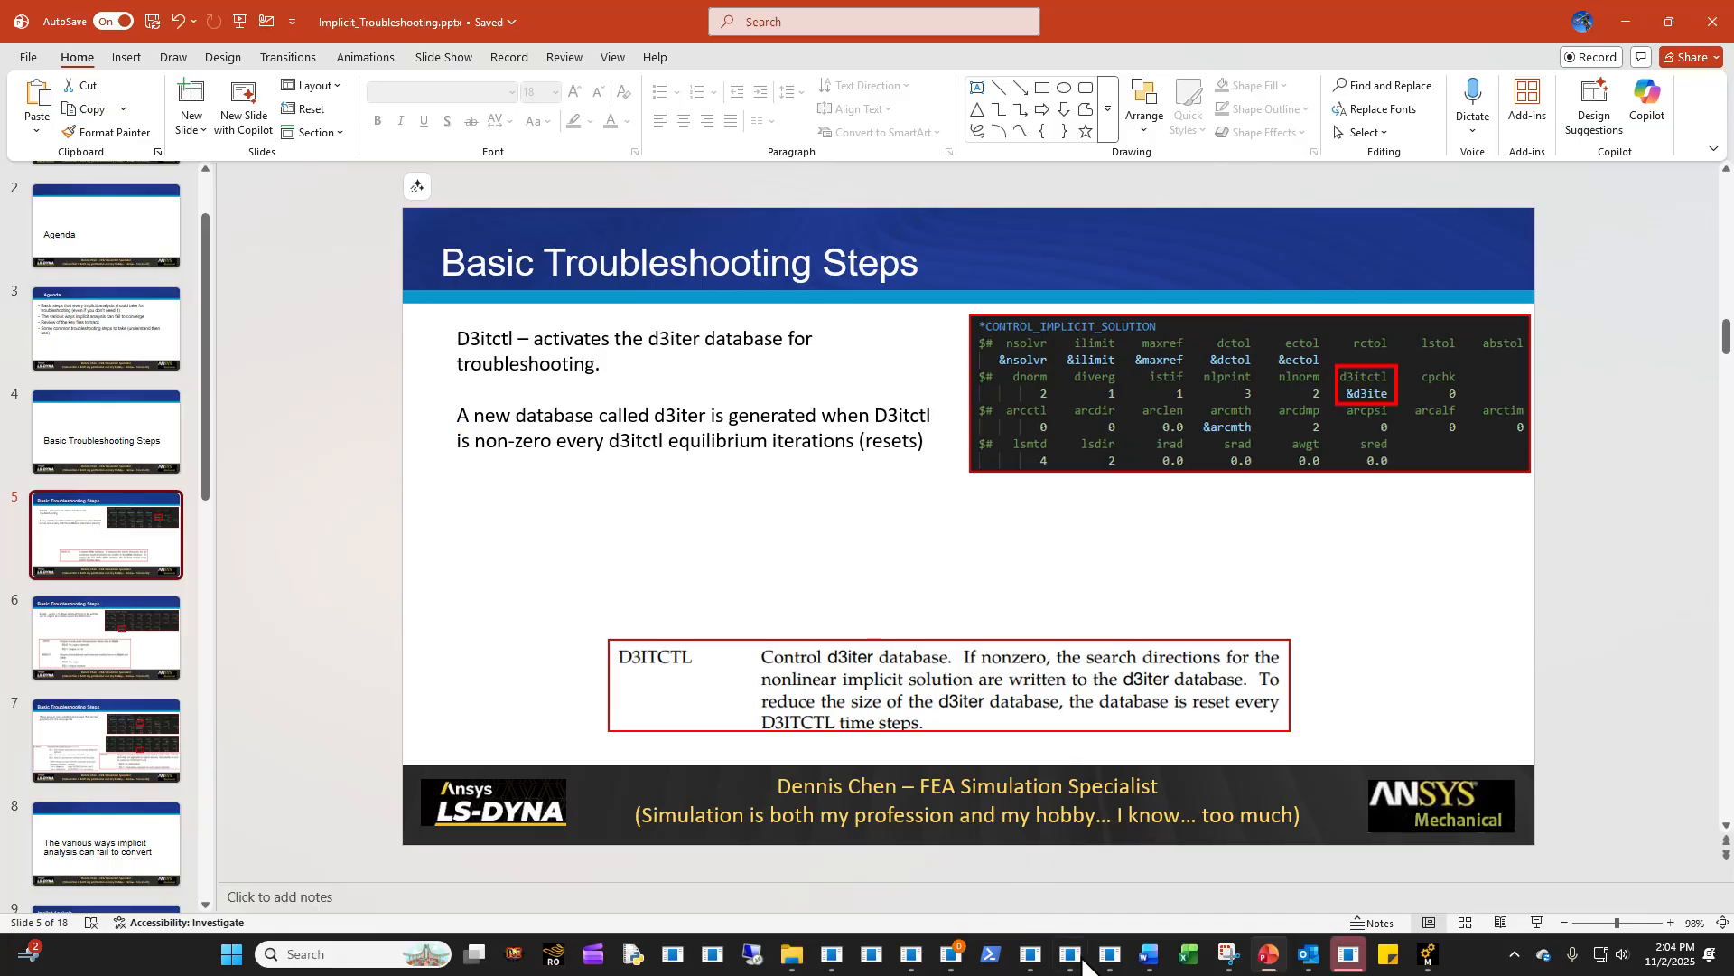
- Locate the d3ite parameter in Template_Implicit_control_template_rev00.k in VS Code, and return to the D3itctl slide
click(1110, 954)
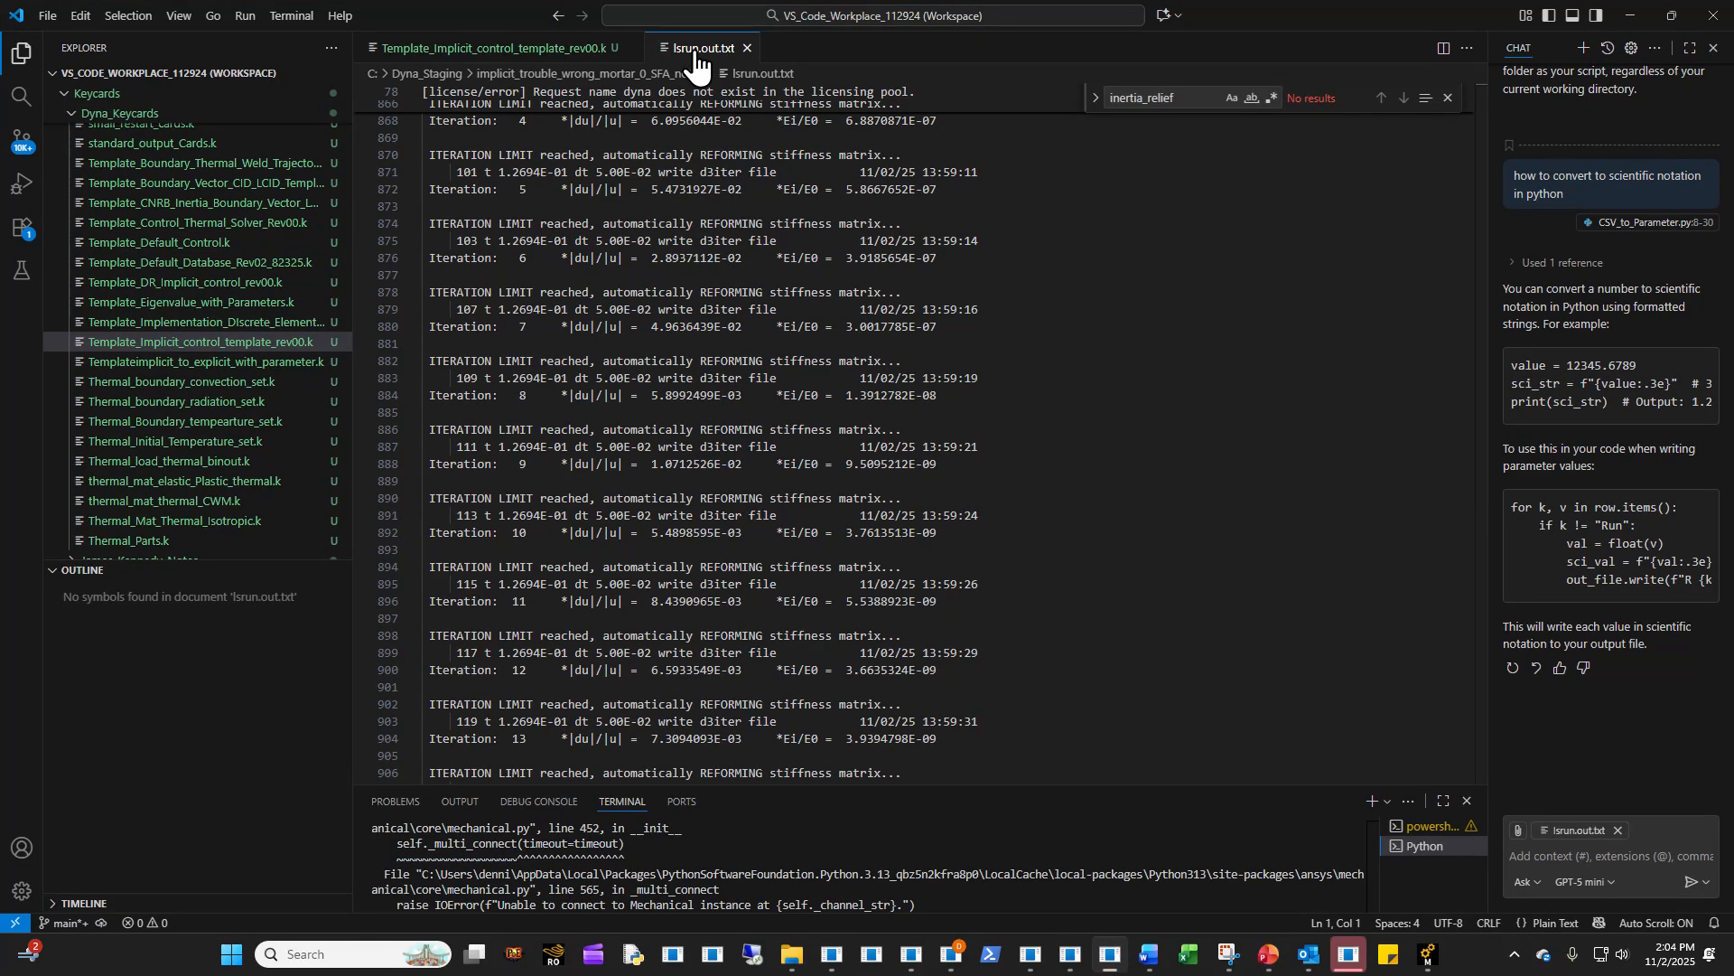
click(506, 55)
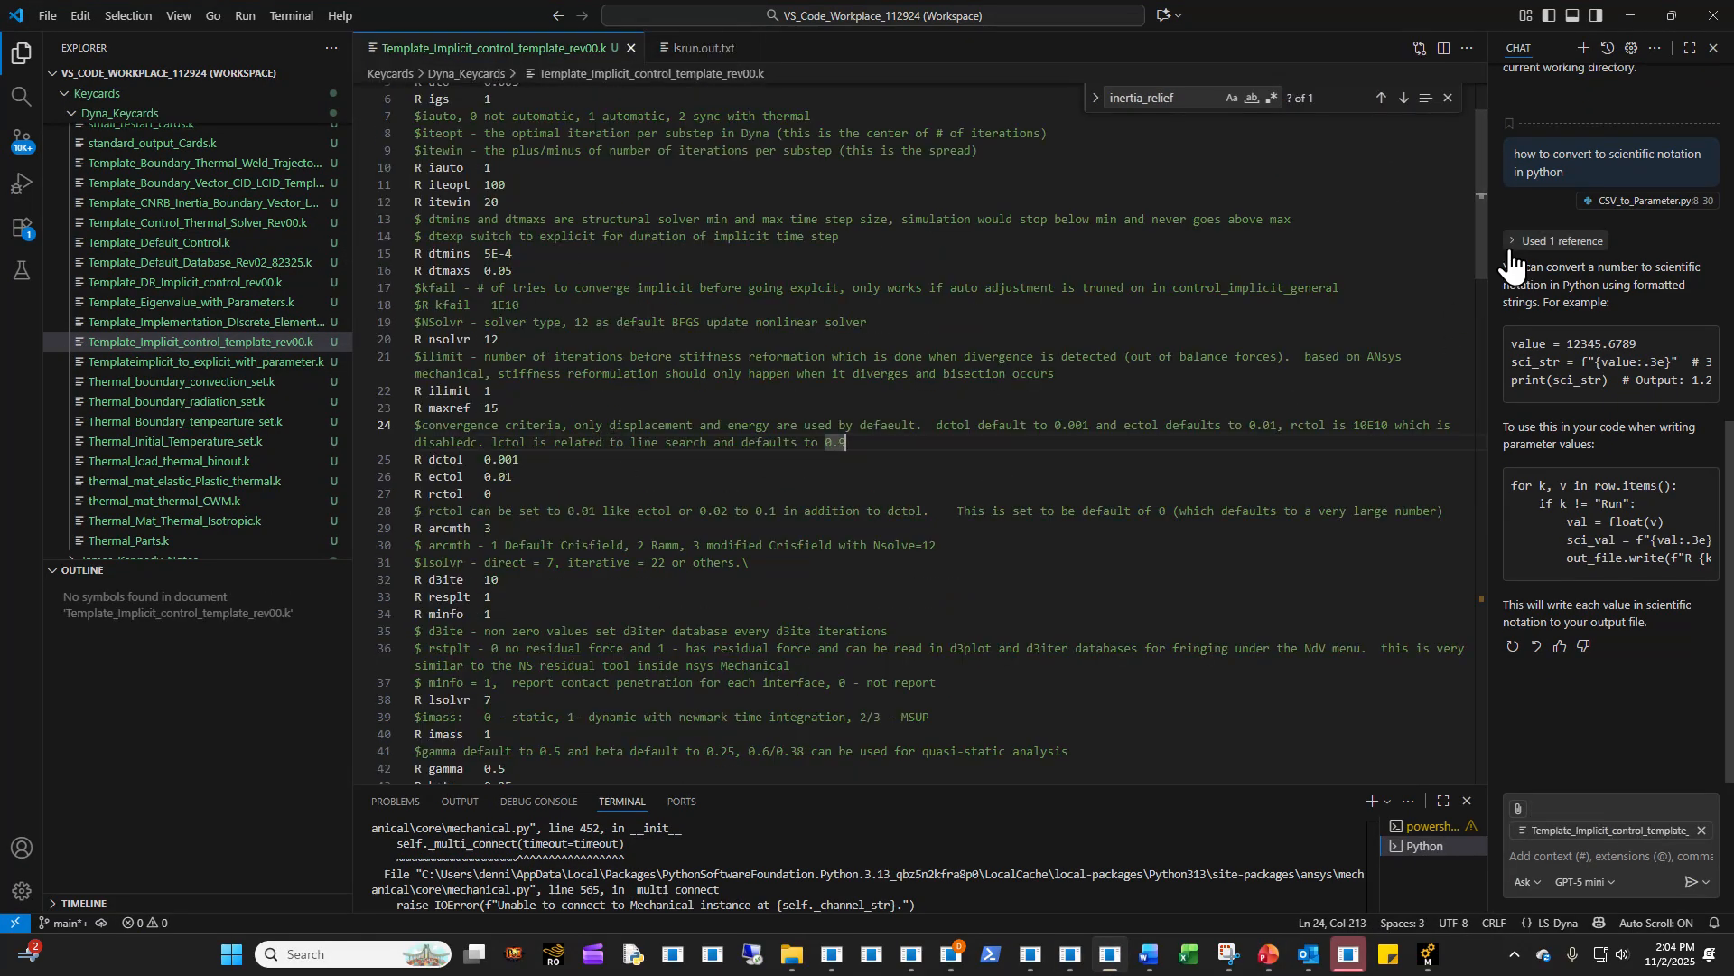
drag(1482, 246, 1388, 298)
click(820, 411)
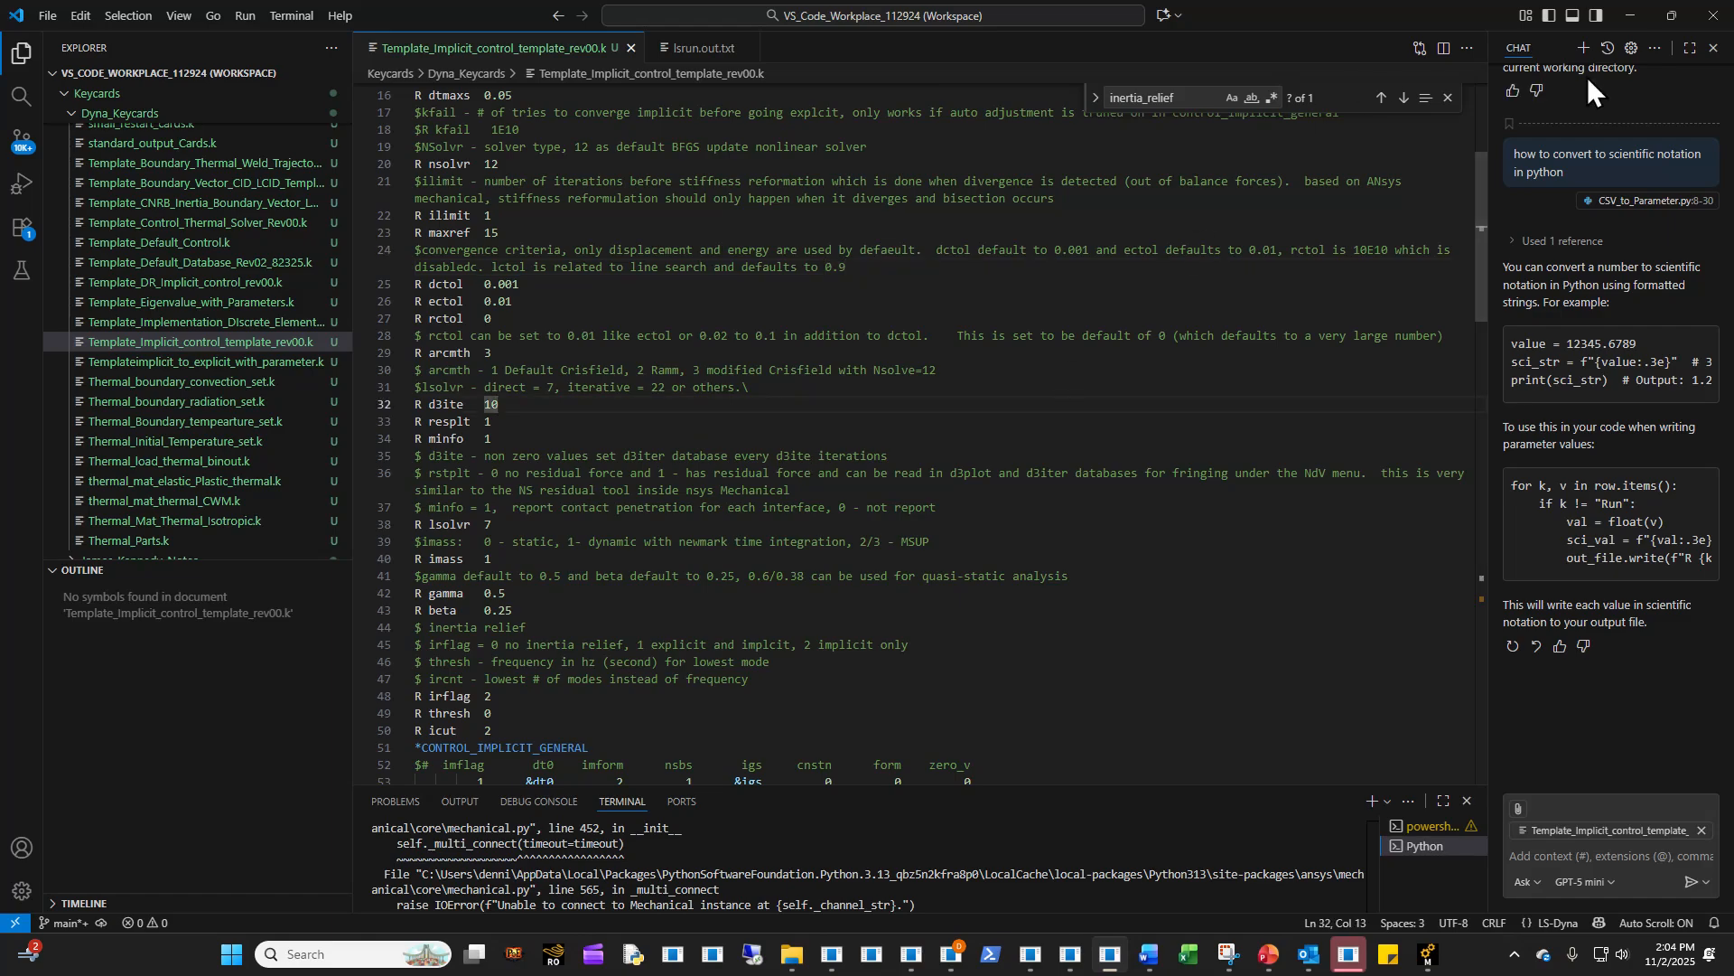
click(1642, 16)
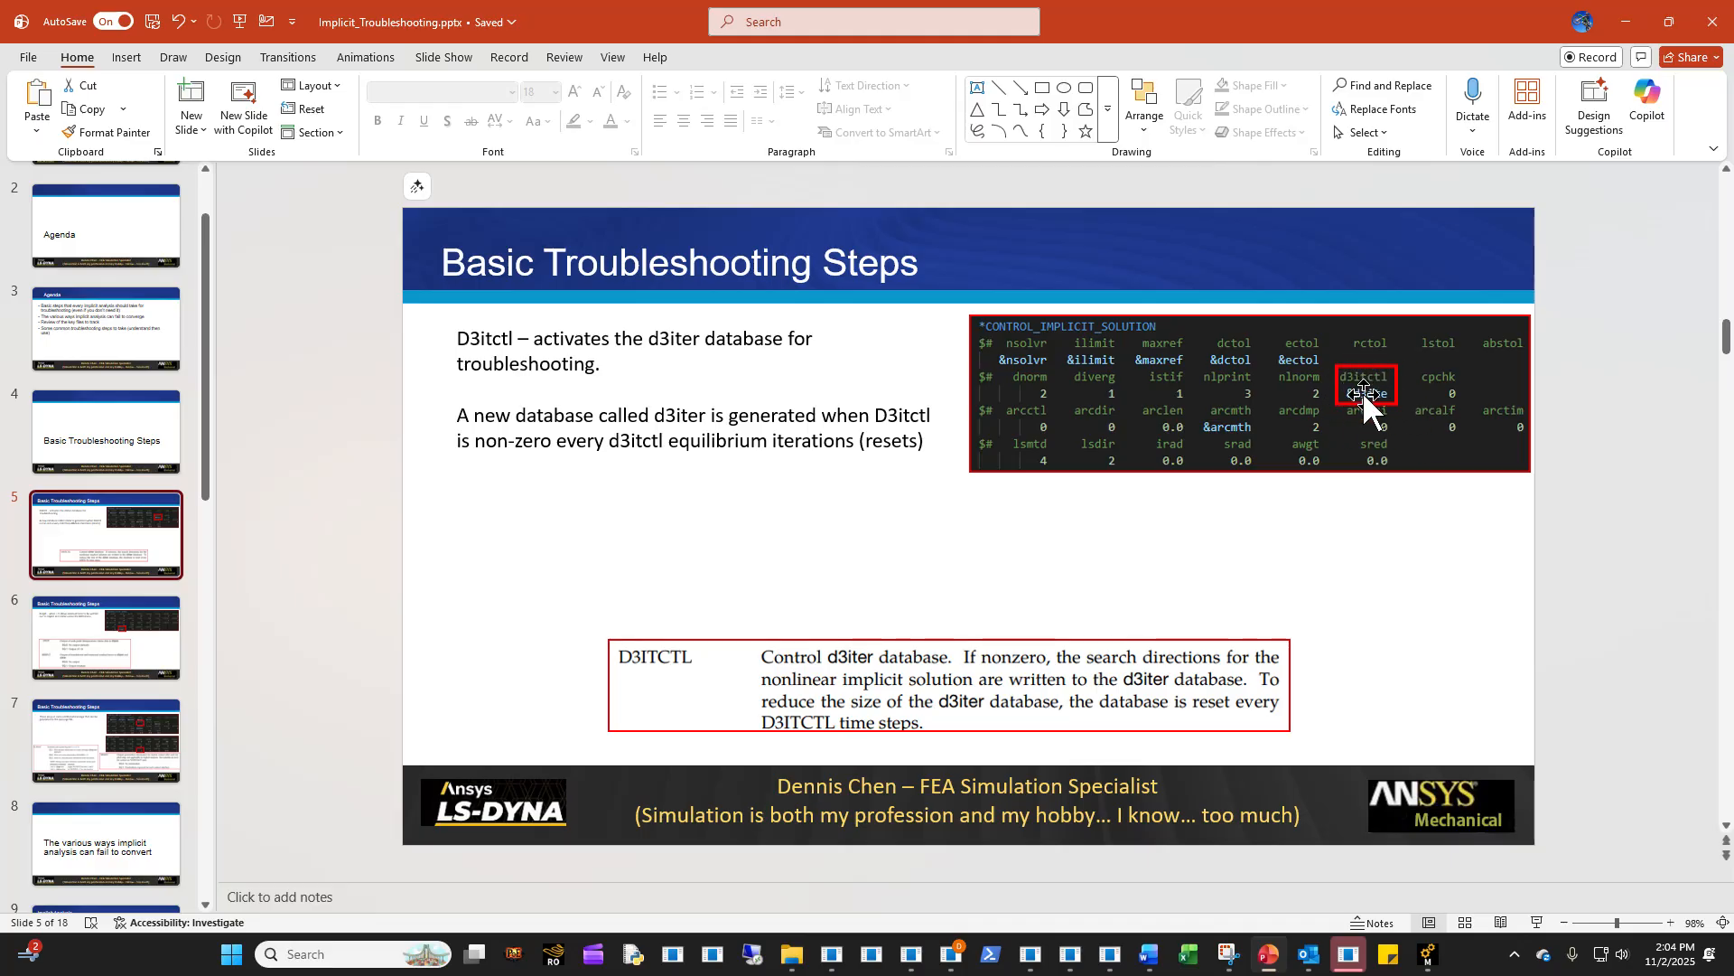
- Switch to VS Code, review the *CONTROL_IMPLICIT_SOLUTION card, highlight the "R d3ite 10" parameter line, and return to the D3itctl slide
click(1096, 957)
scroll(680, 670, down, 5)
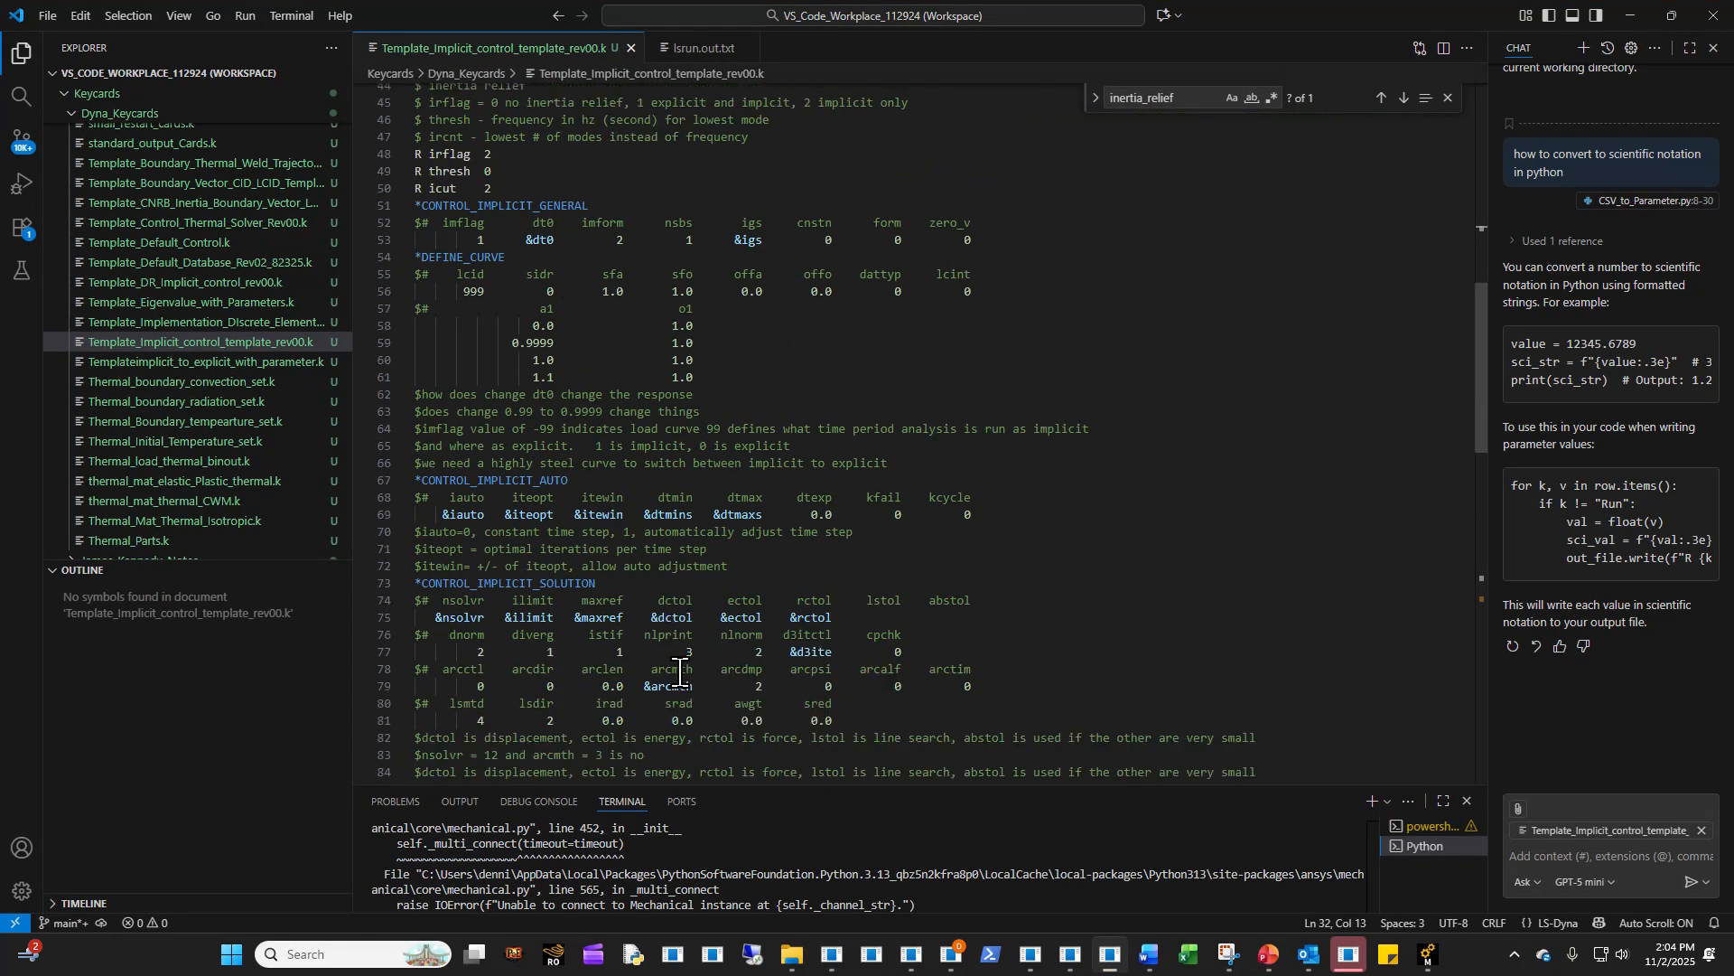
scroll(636, 607, up, 14)
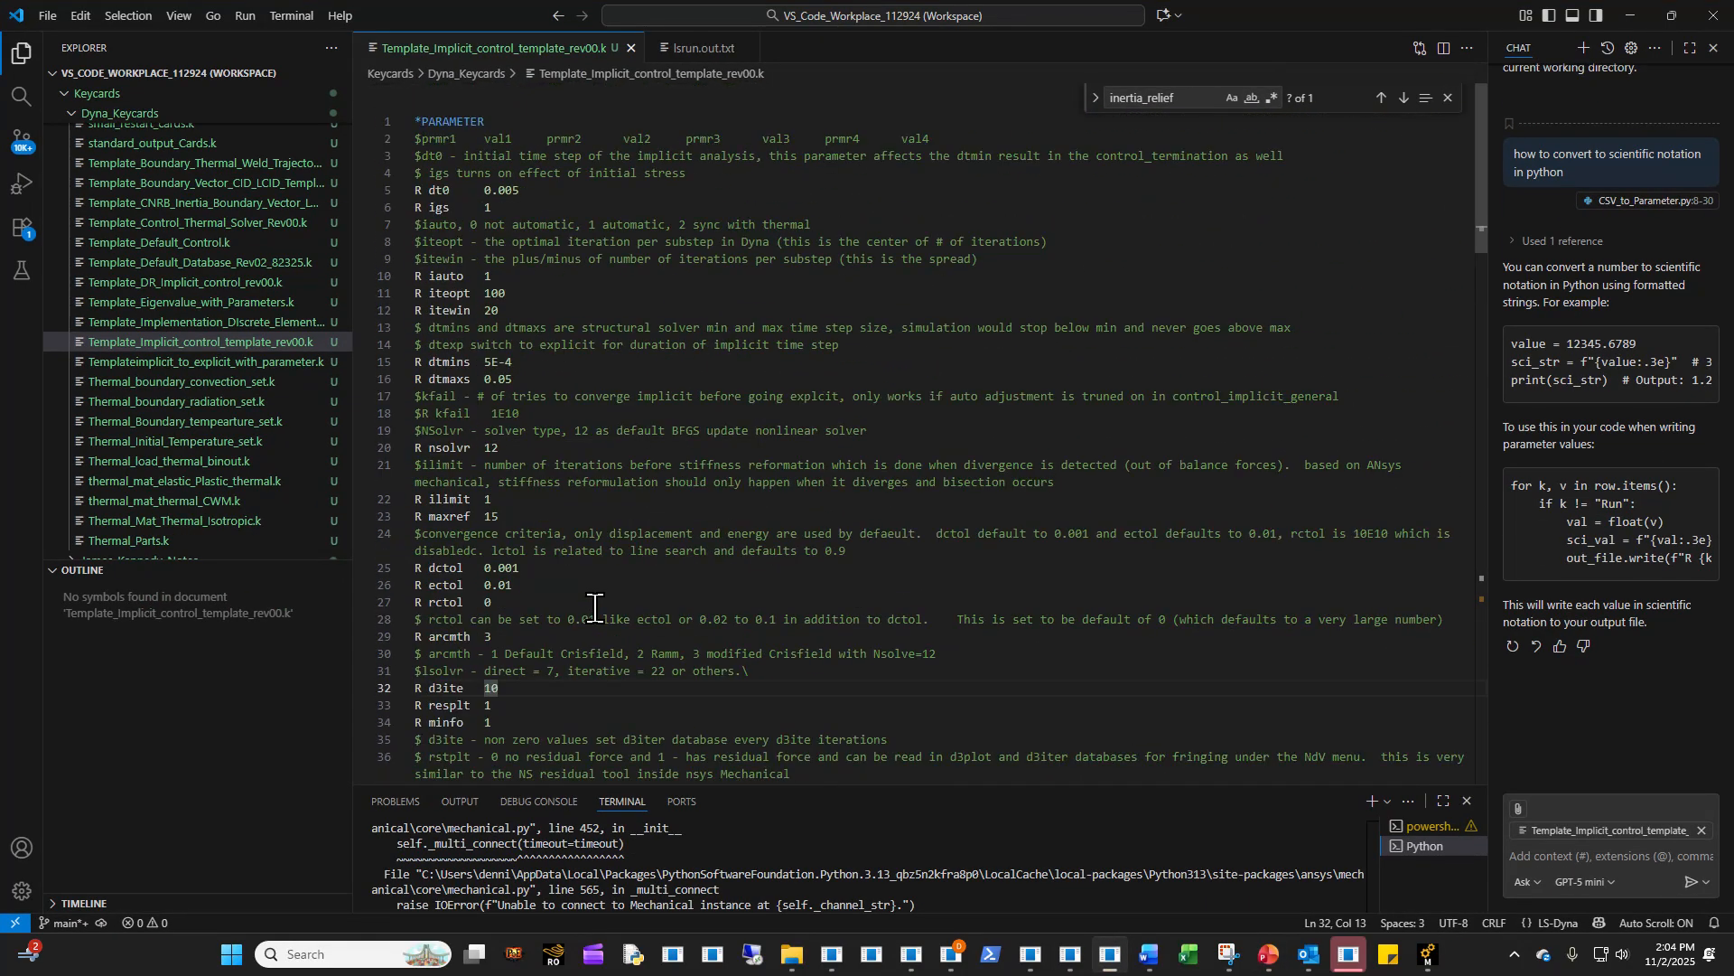
drag(489, 639, 412, 640)
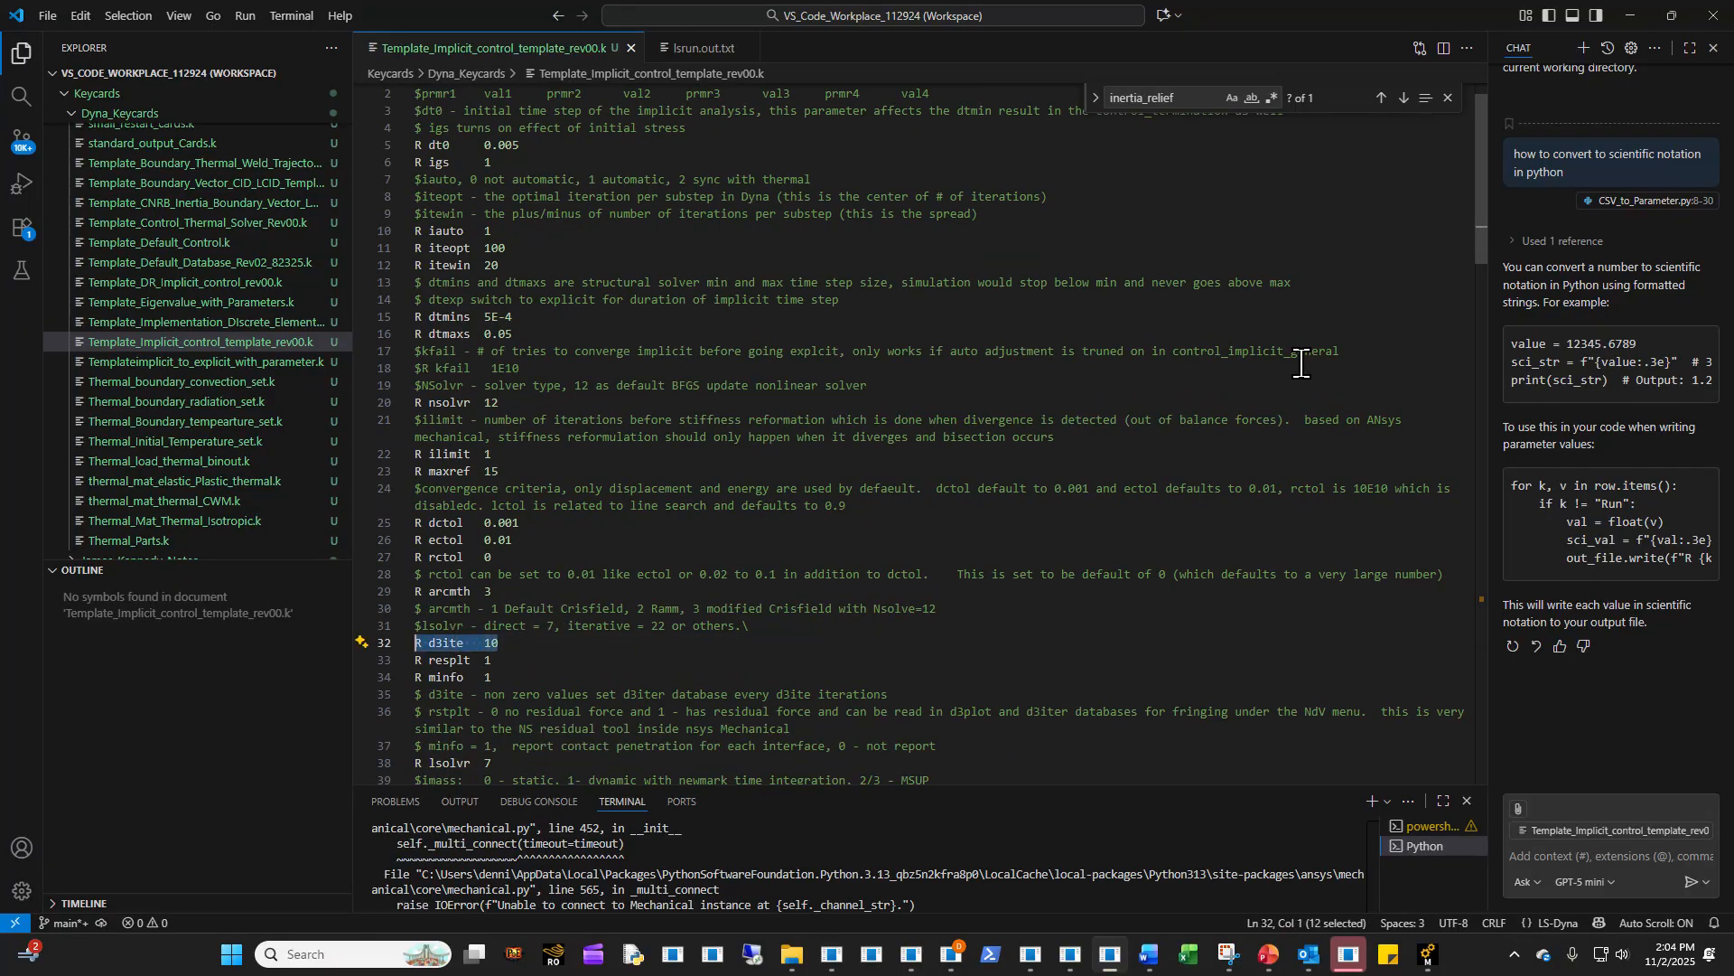
click(1633, 14)
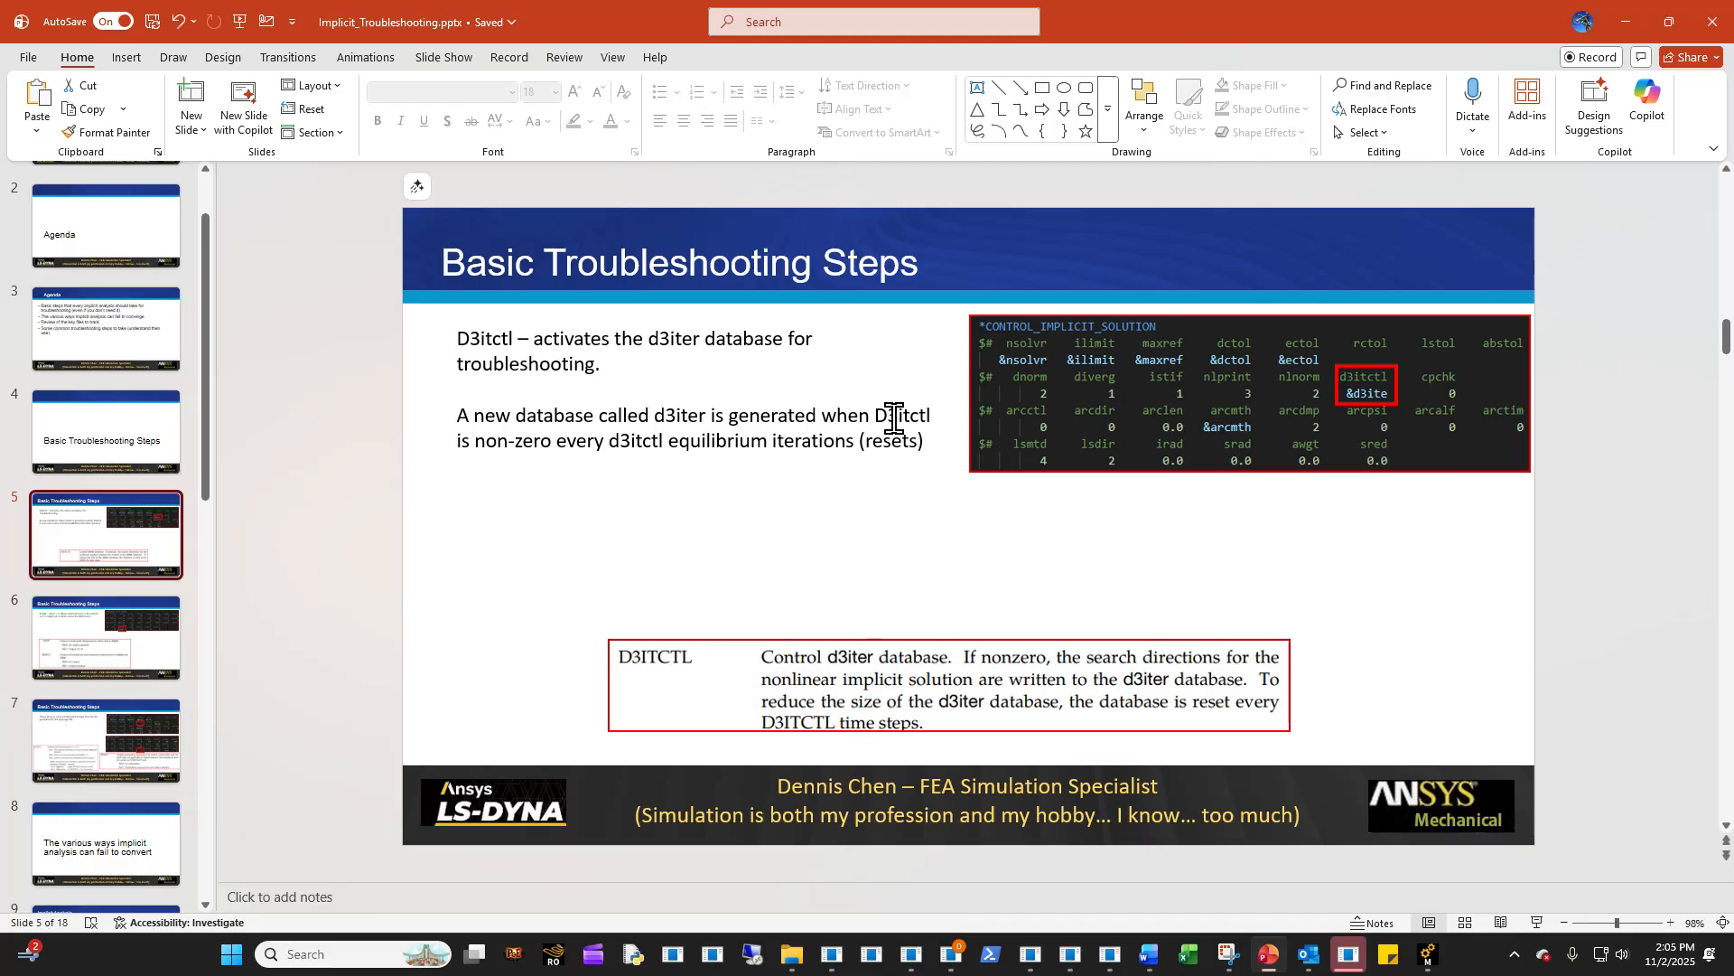
- Switch to the Systems B,C,D Mechanical window and view Newton-Raphson Residual Force and Newton-Raphson Residual Force 3 under Static Structural 3
click(1427, 956)
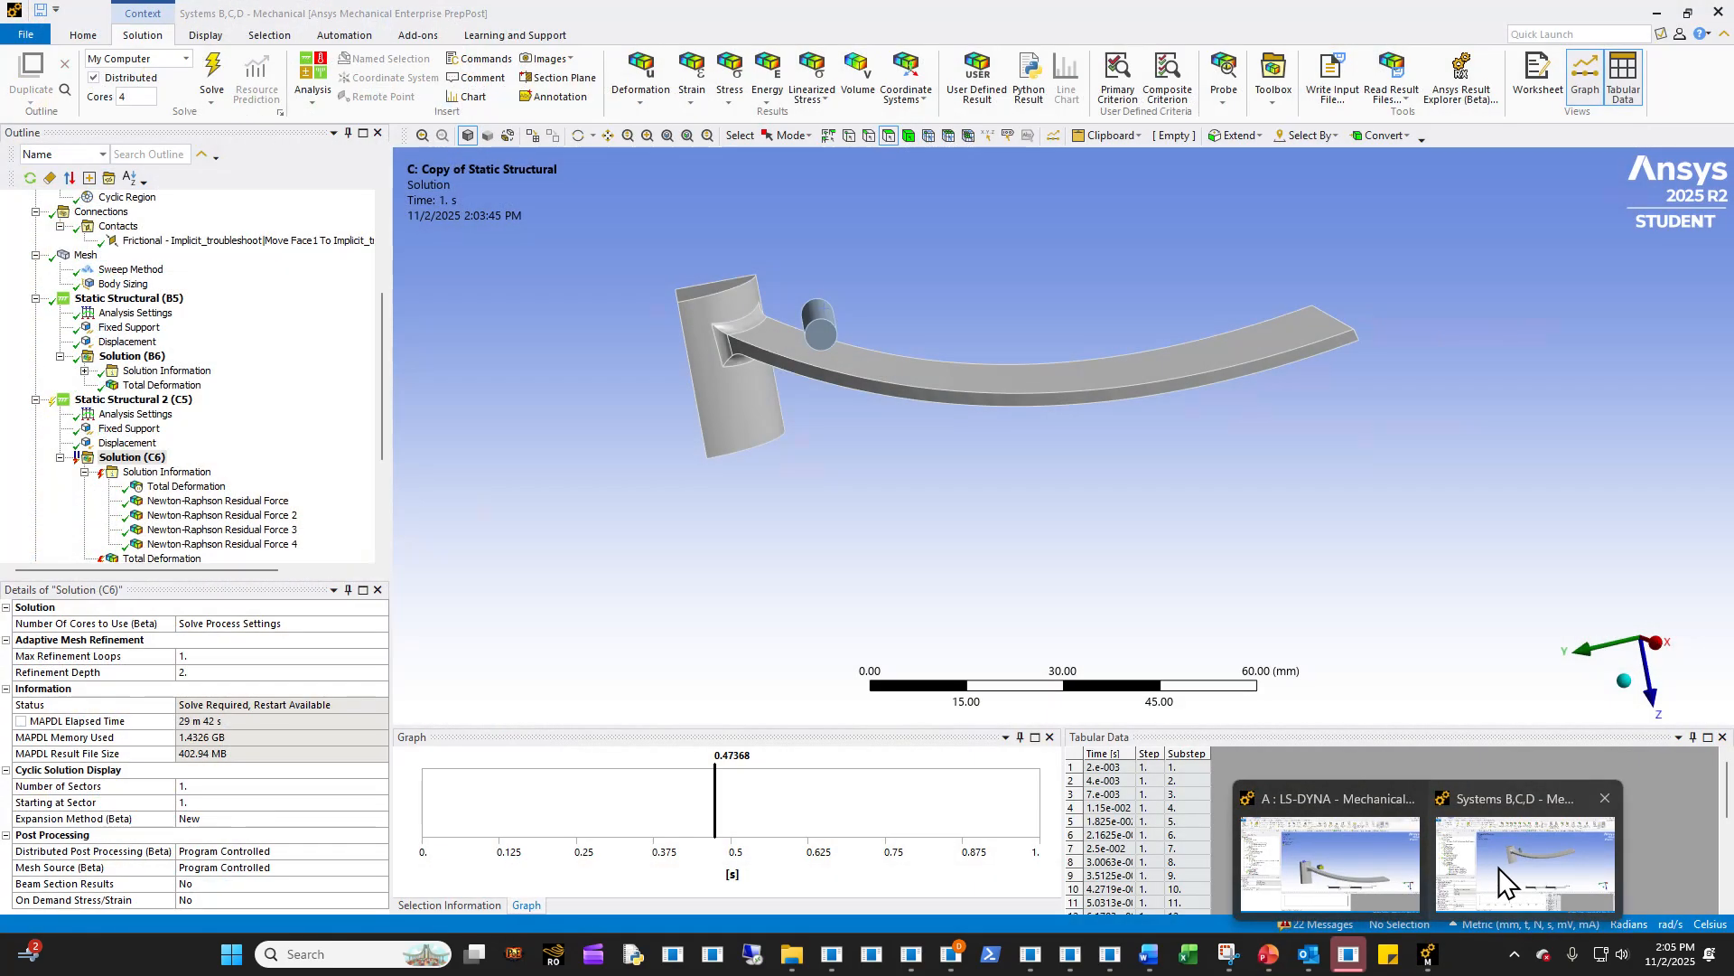
click(1499, 867)
scroll(237, 515, down, 4)
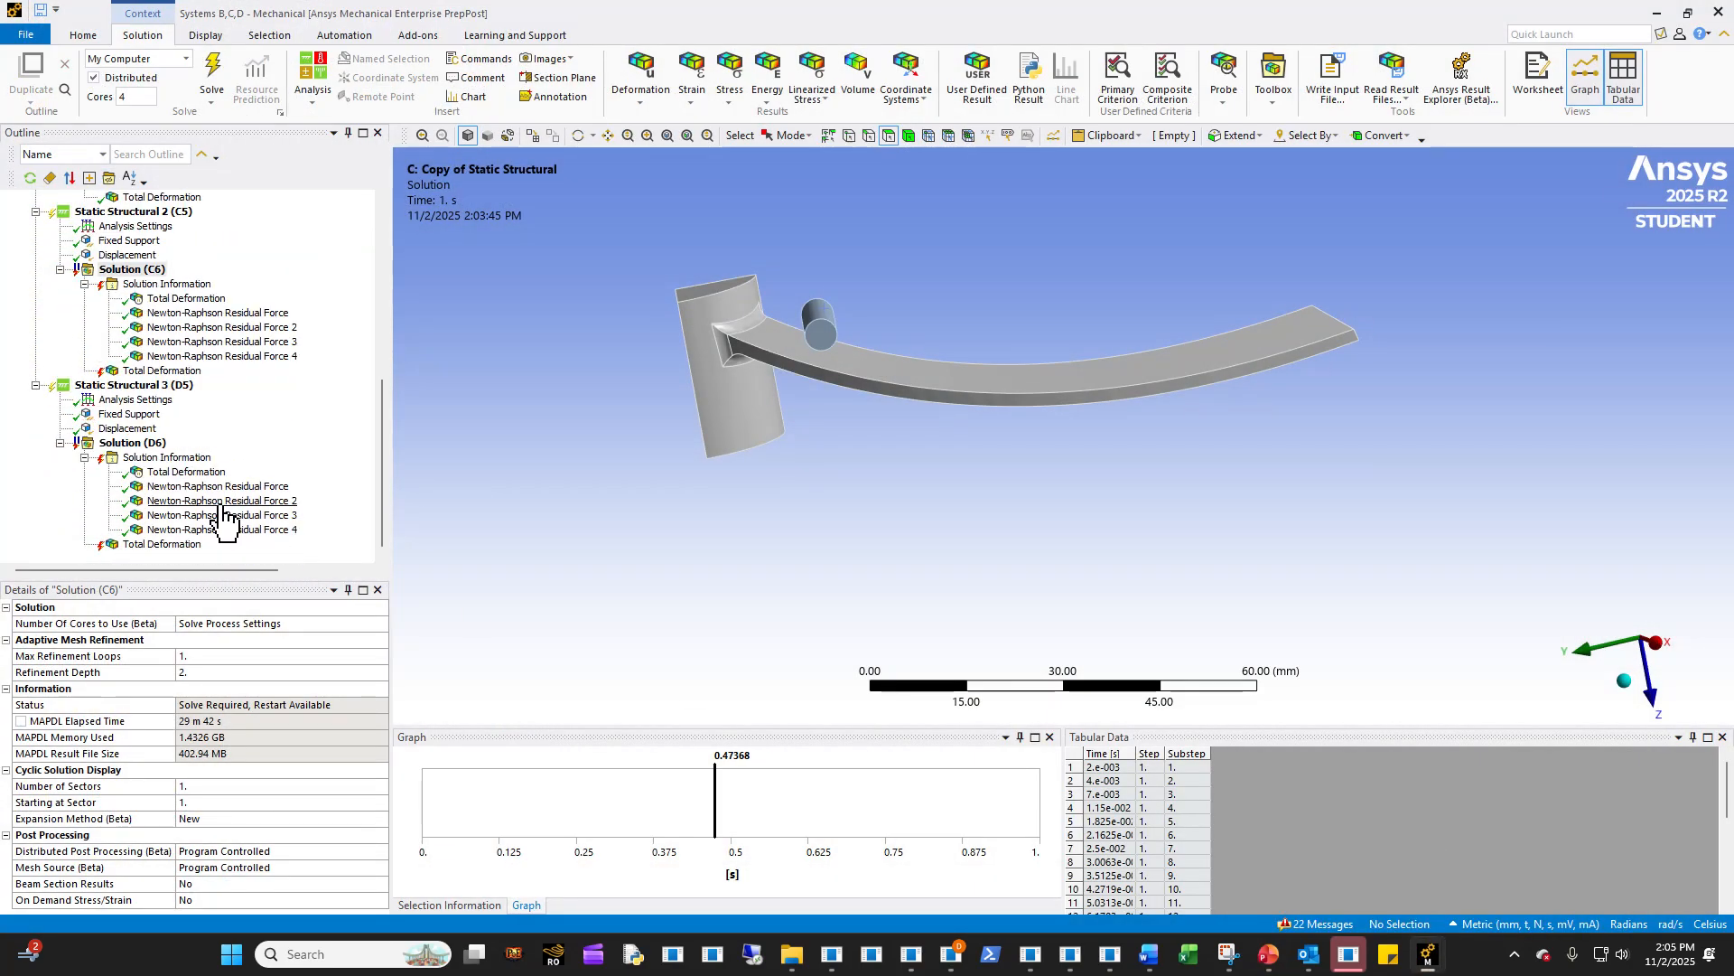
click(216, 486)
drag(807, 421, 971, 361)
click(237, 516)
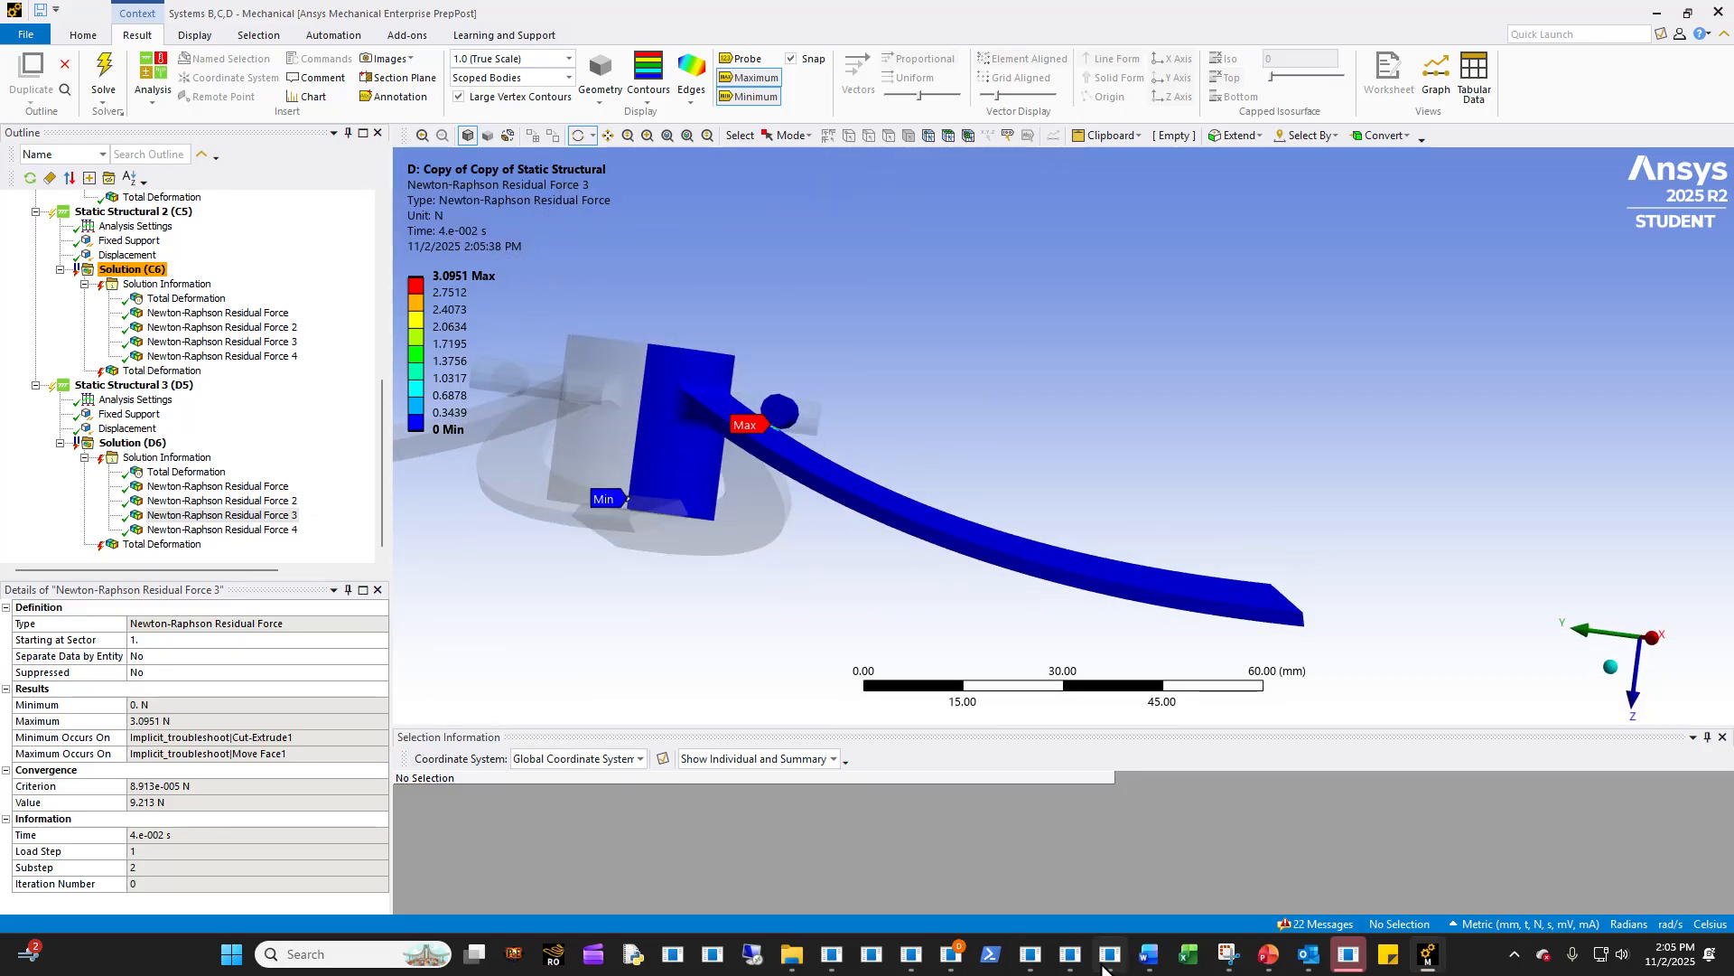
- Return to the Implicit_Troubleshooting presentation and show the Rseplt slide, looking back briefly at the D3itctl slide
click(1268, 954)
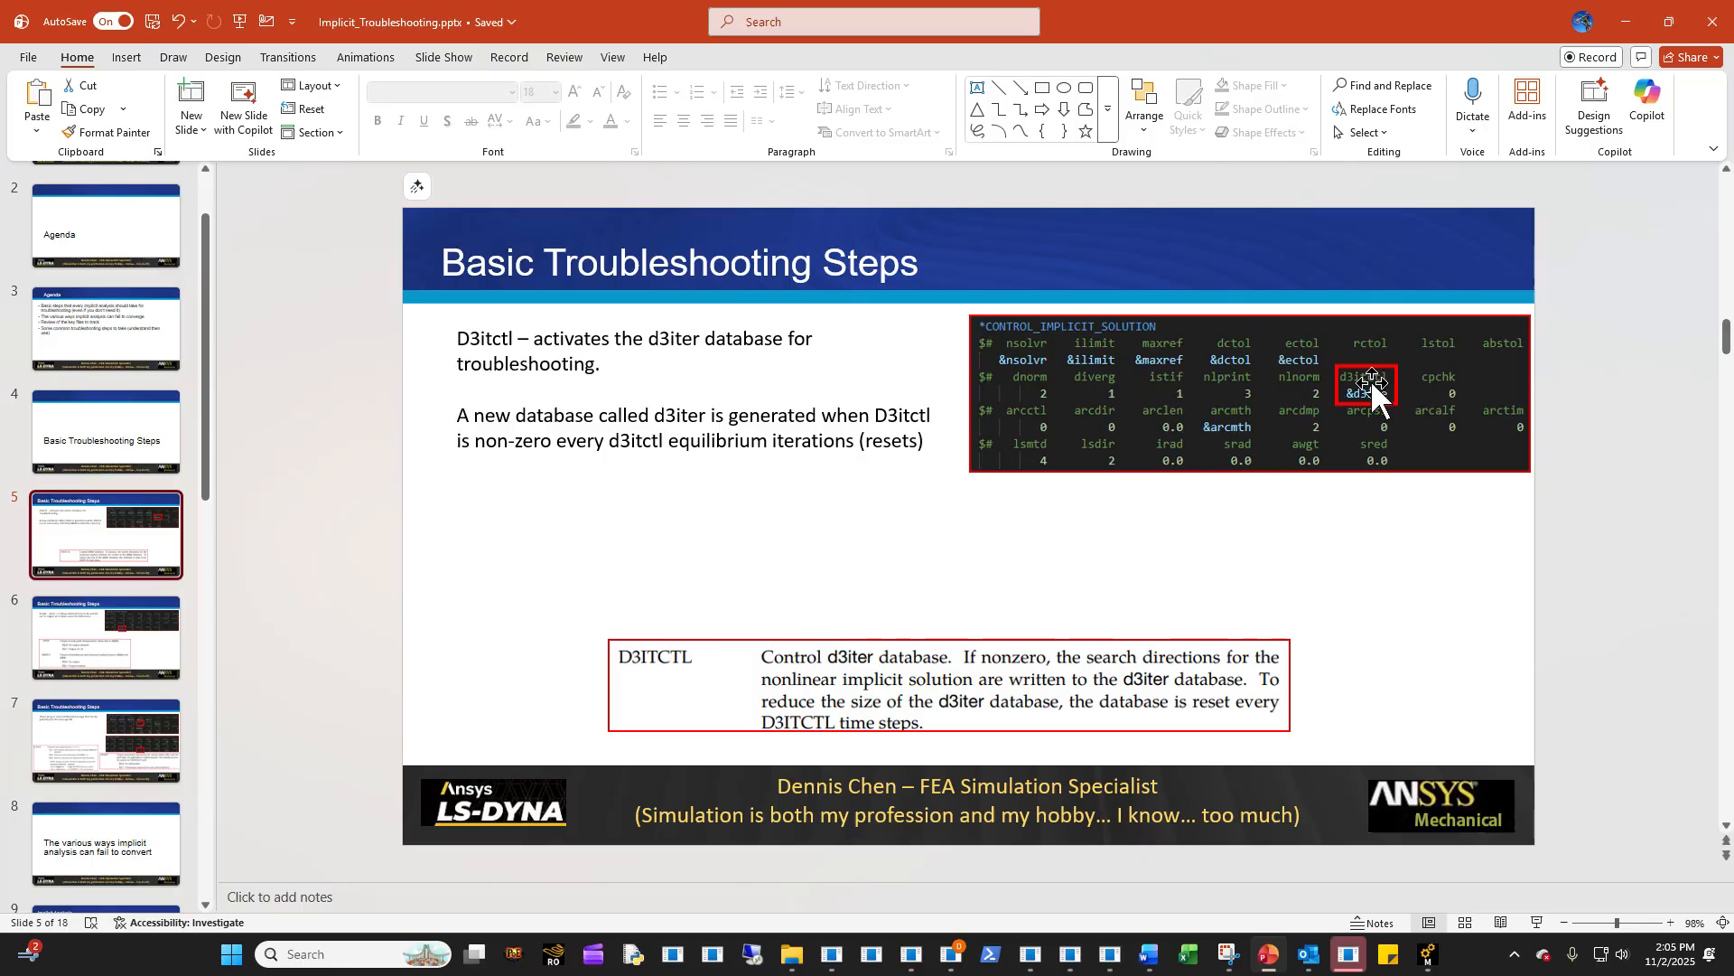
click(62, 675)
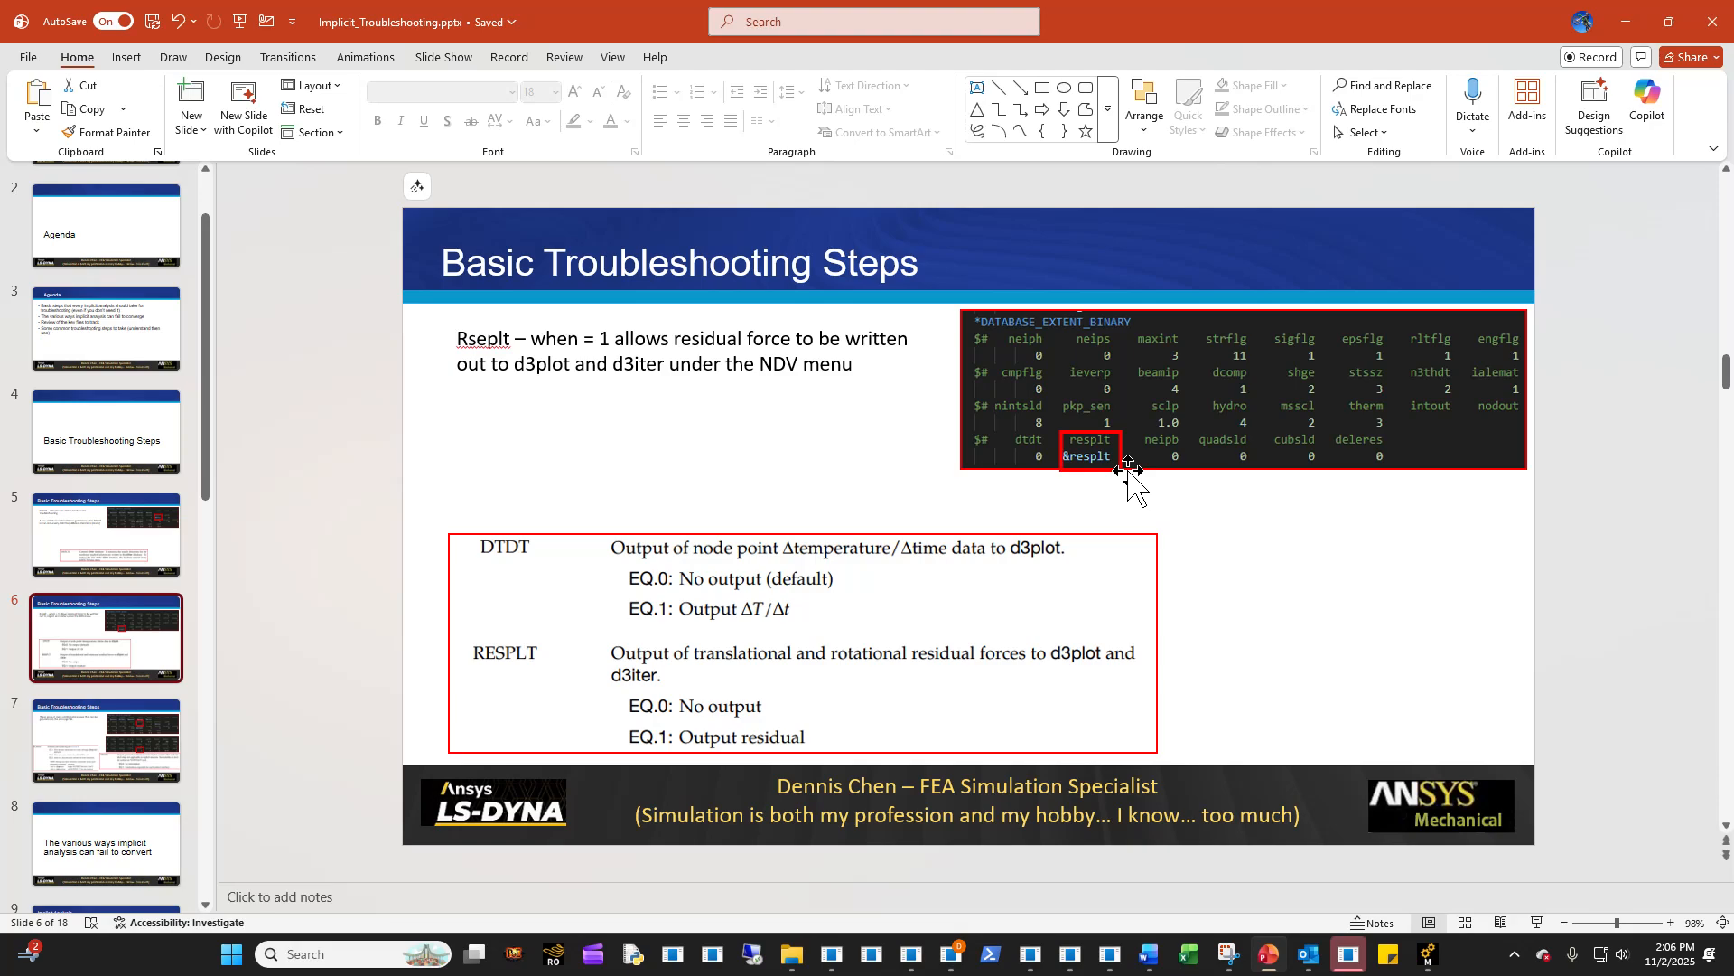
click(117, 555)
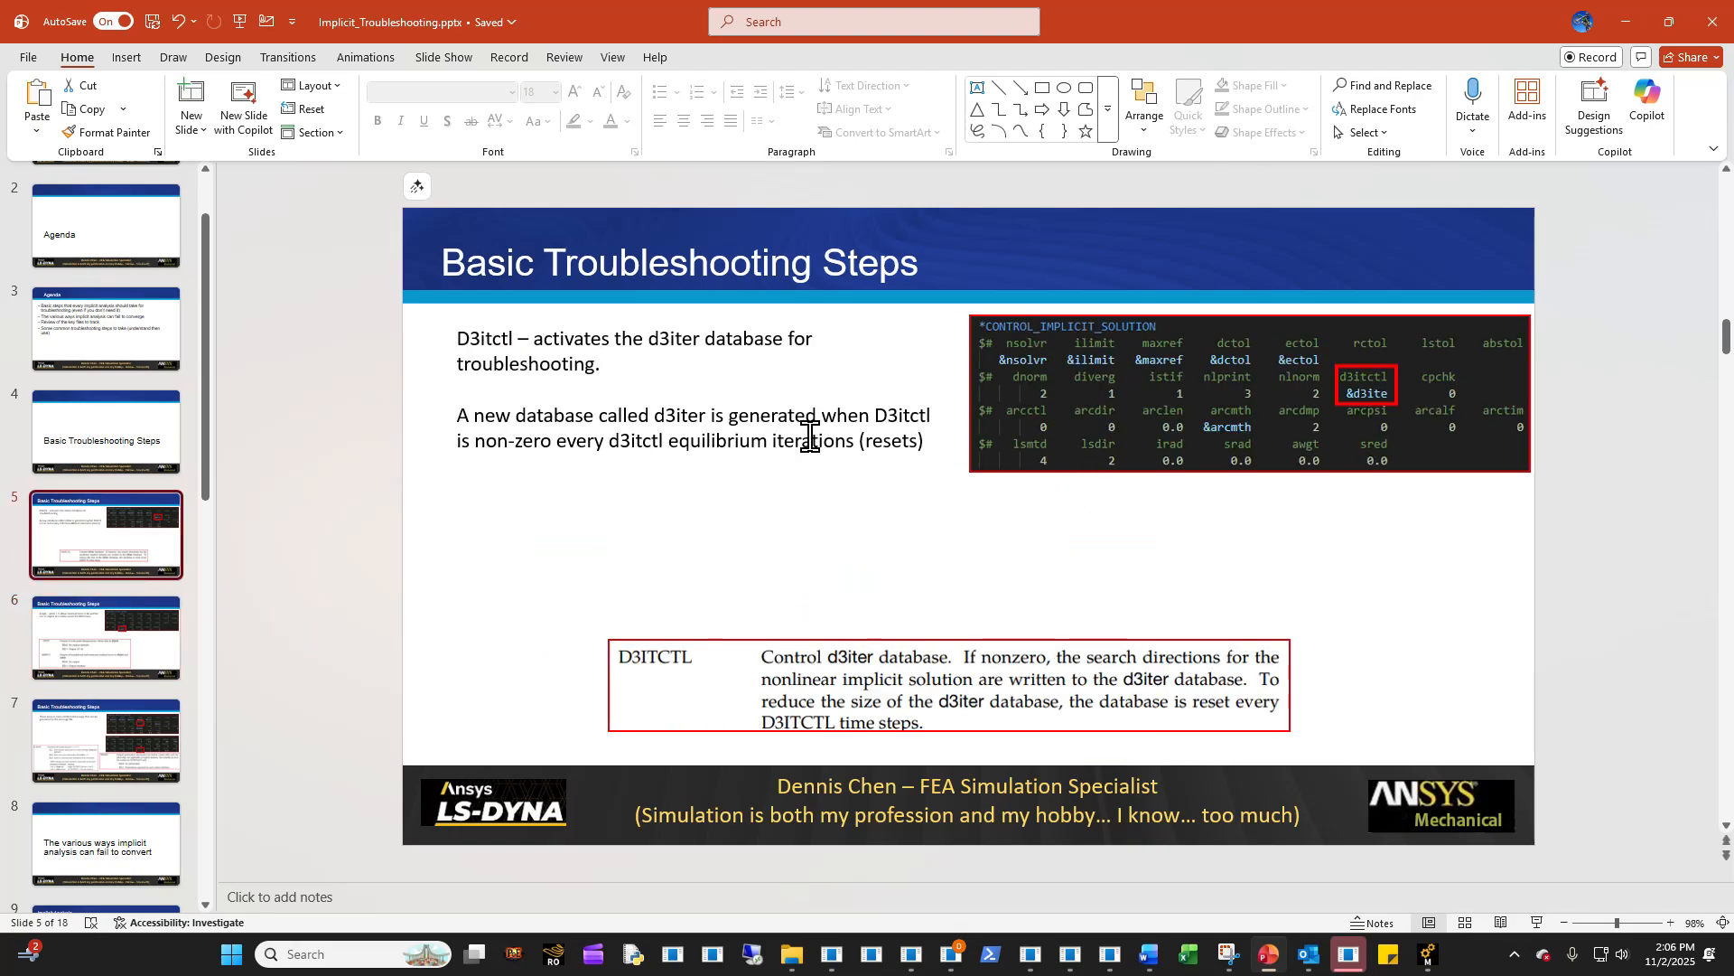
click(185, 623)
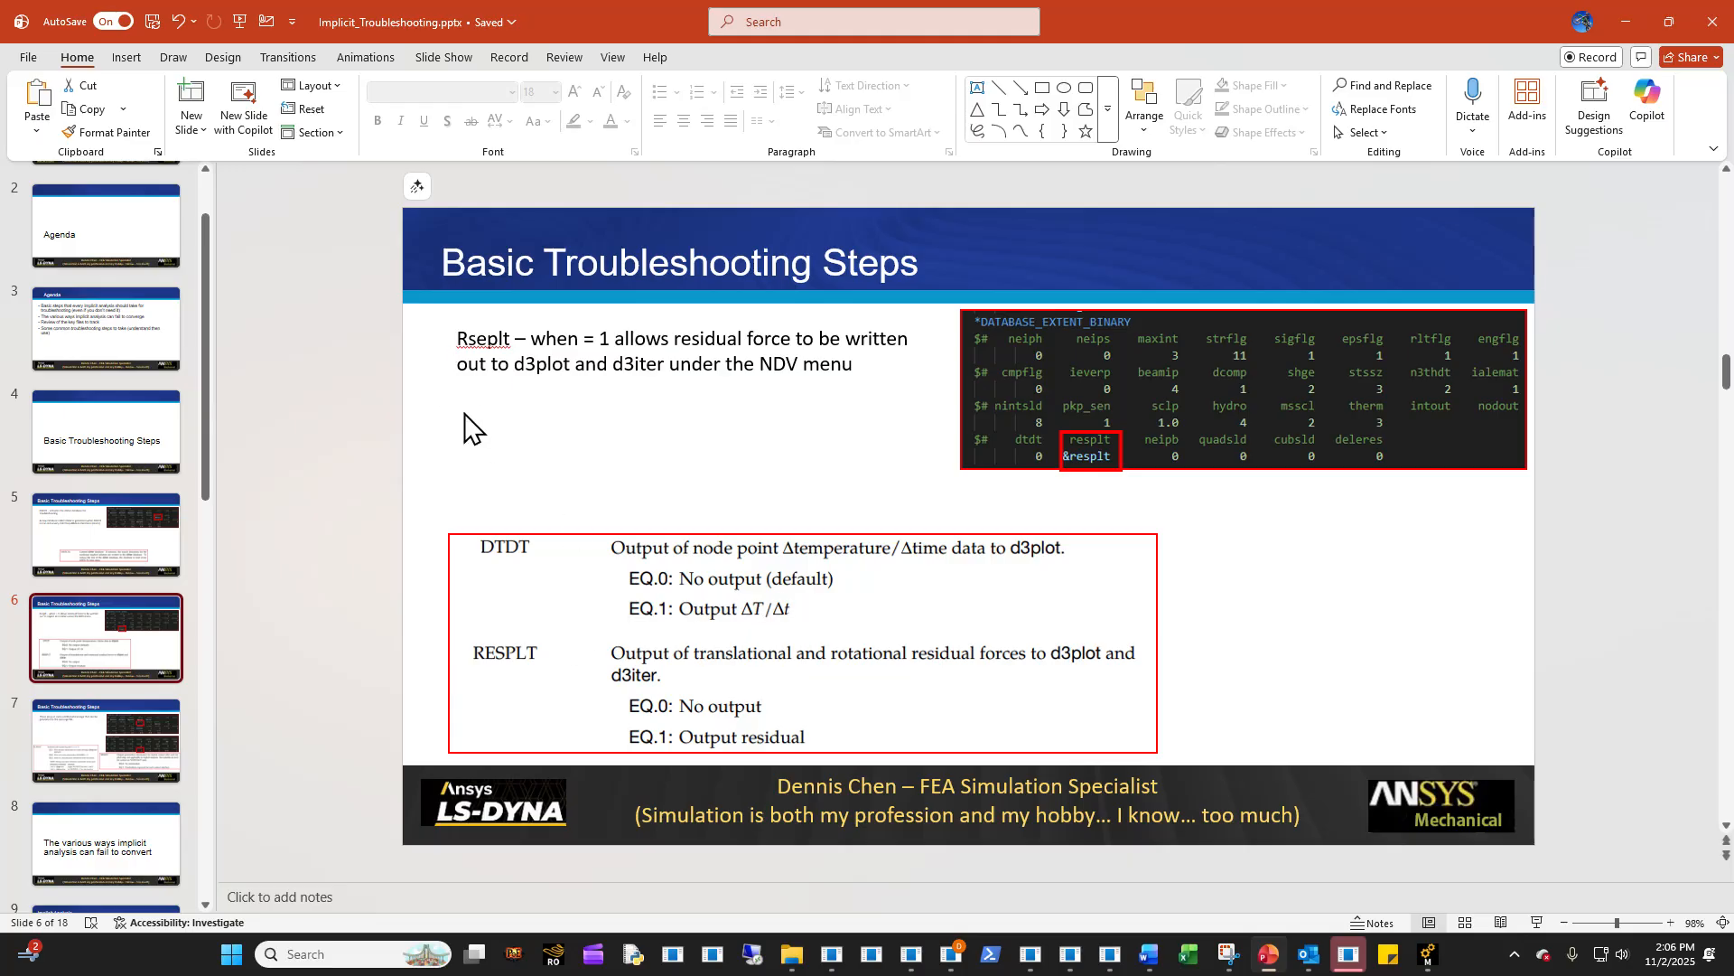
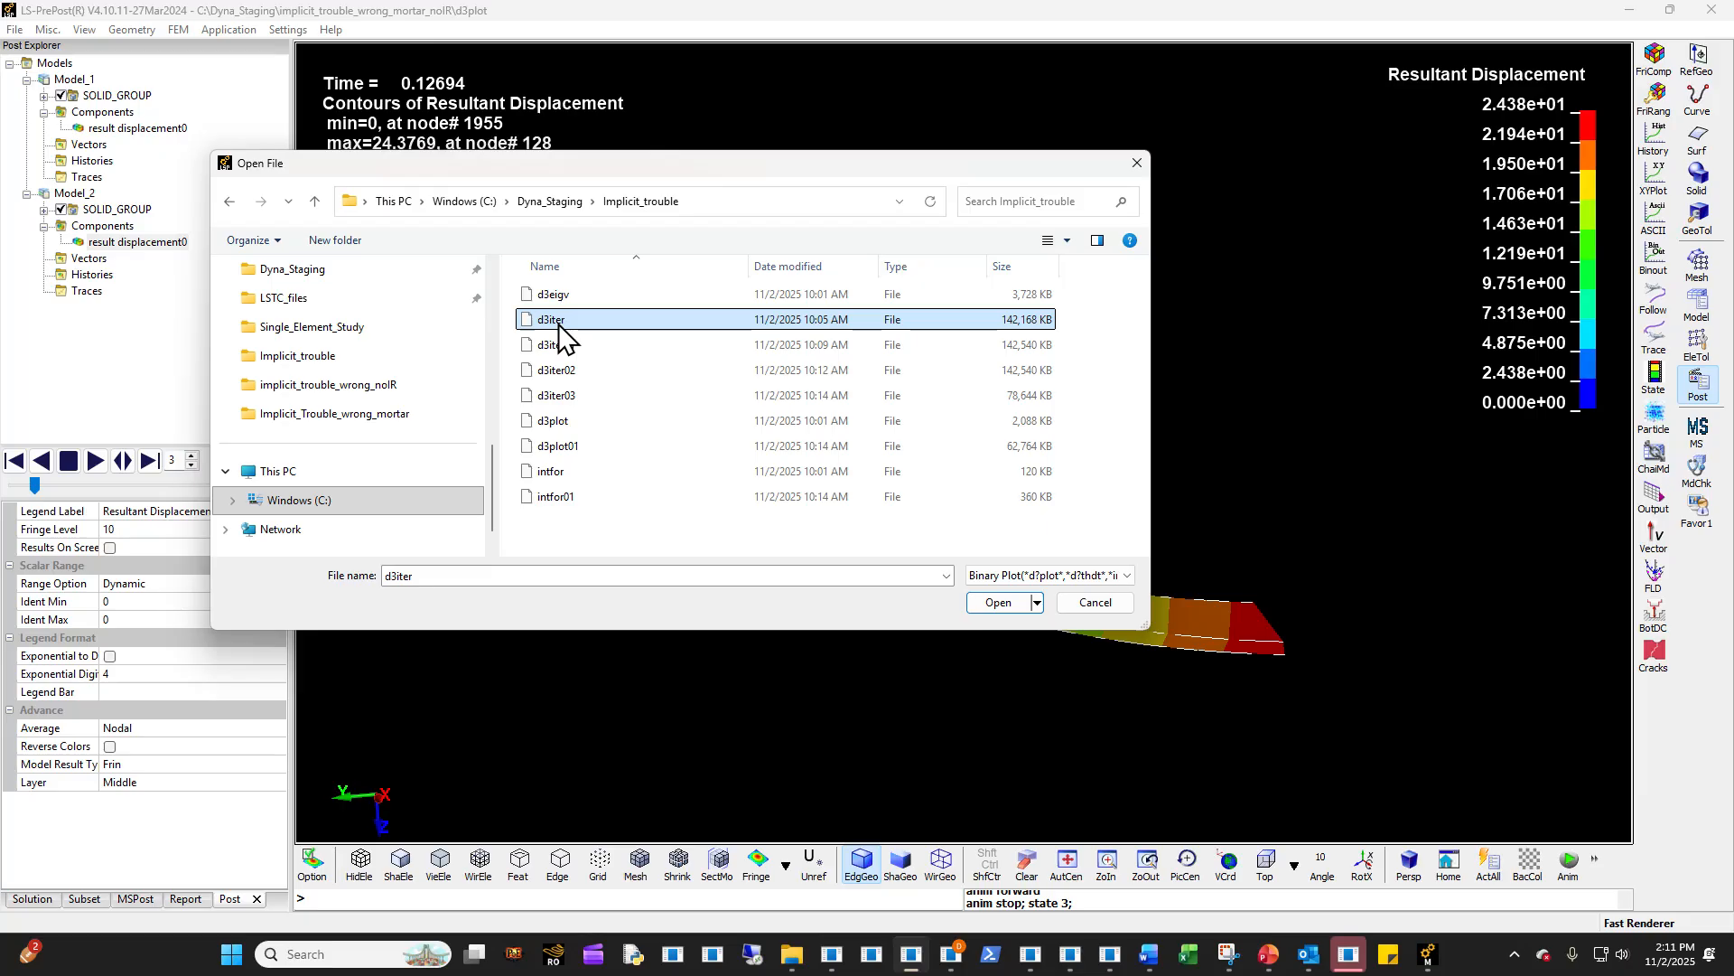
- Load the d3iter file from the Implicit_trouble folder and show the whole deformed assembly
double_click(560, 322)
shift+drag(719, 490, 709, 628)
scroll(835, 404, up, 4)
shift+drag(833, 410, 1033, 454)
scroll(831, 486, down, 3)
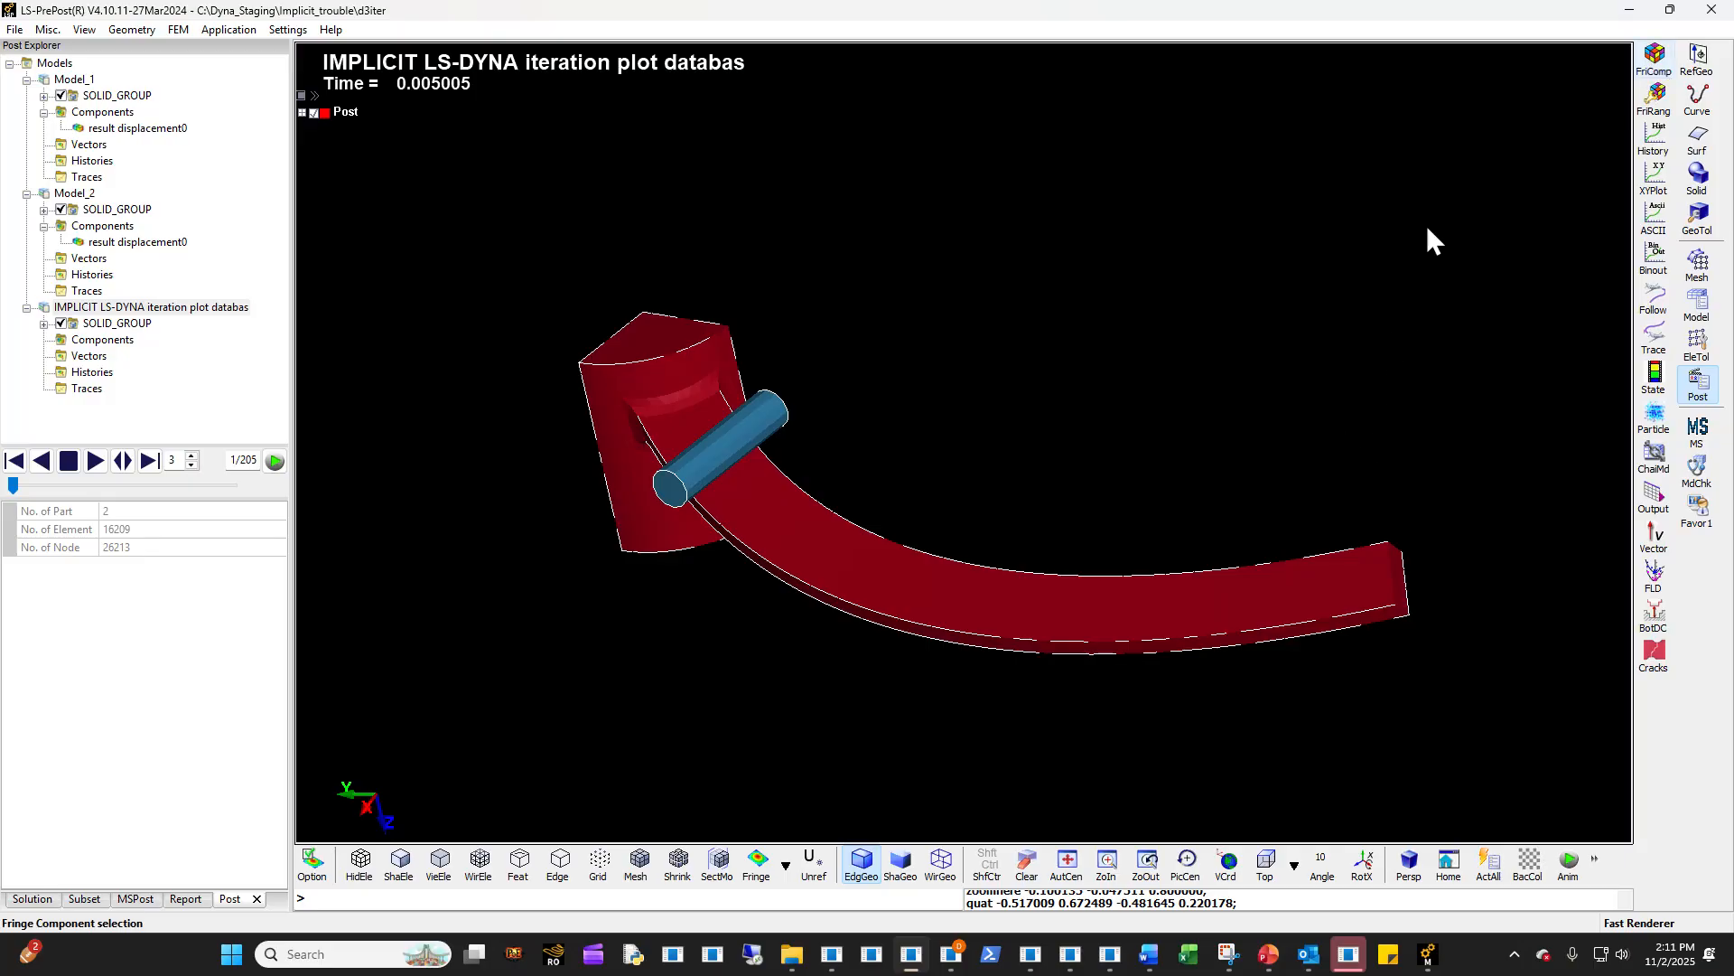
- Fringe the iteration plot model by resultant residual force, widening the fringe component list to read its full names
scroll(434, 419, down, 2)
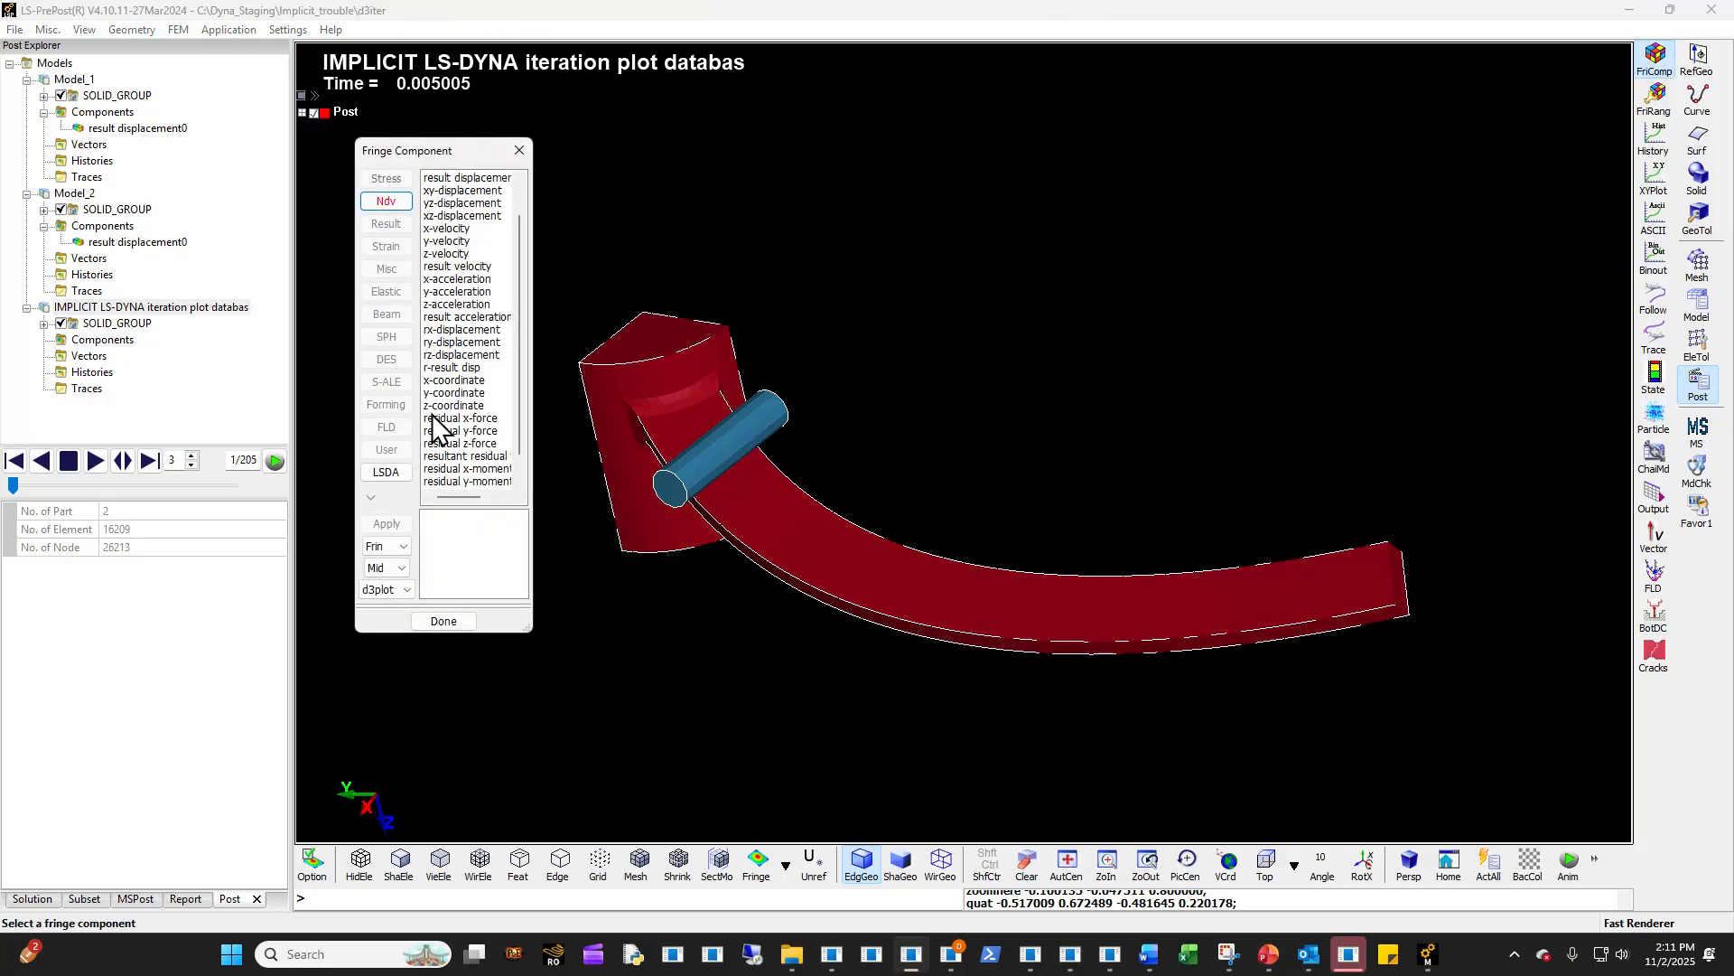
click(454, 481)
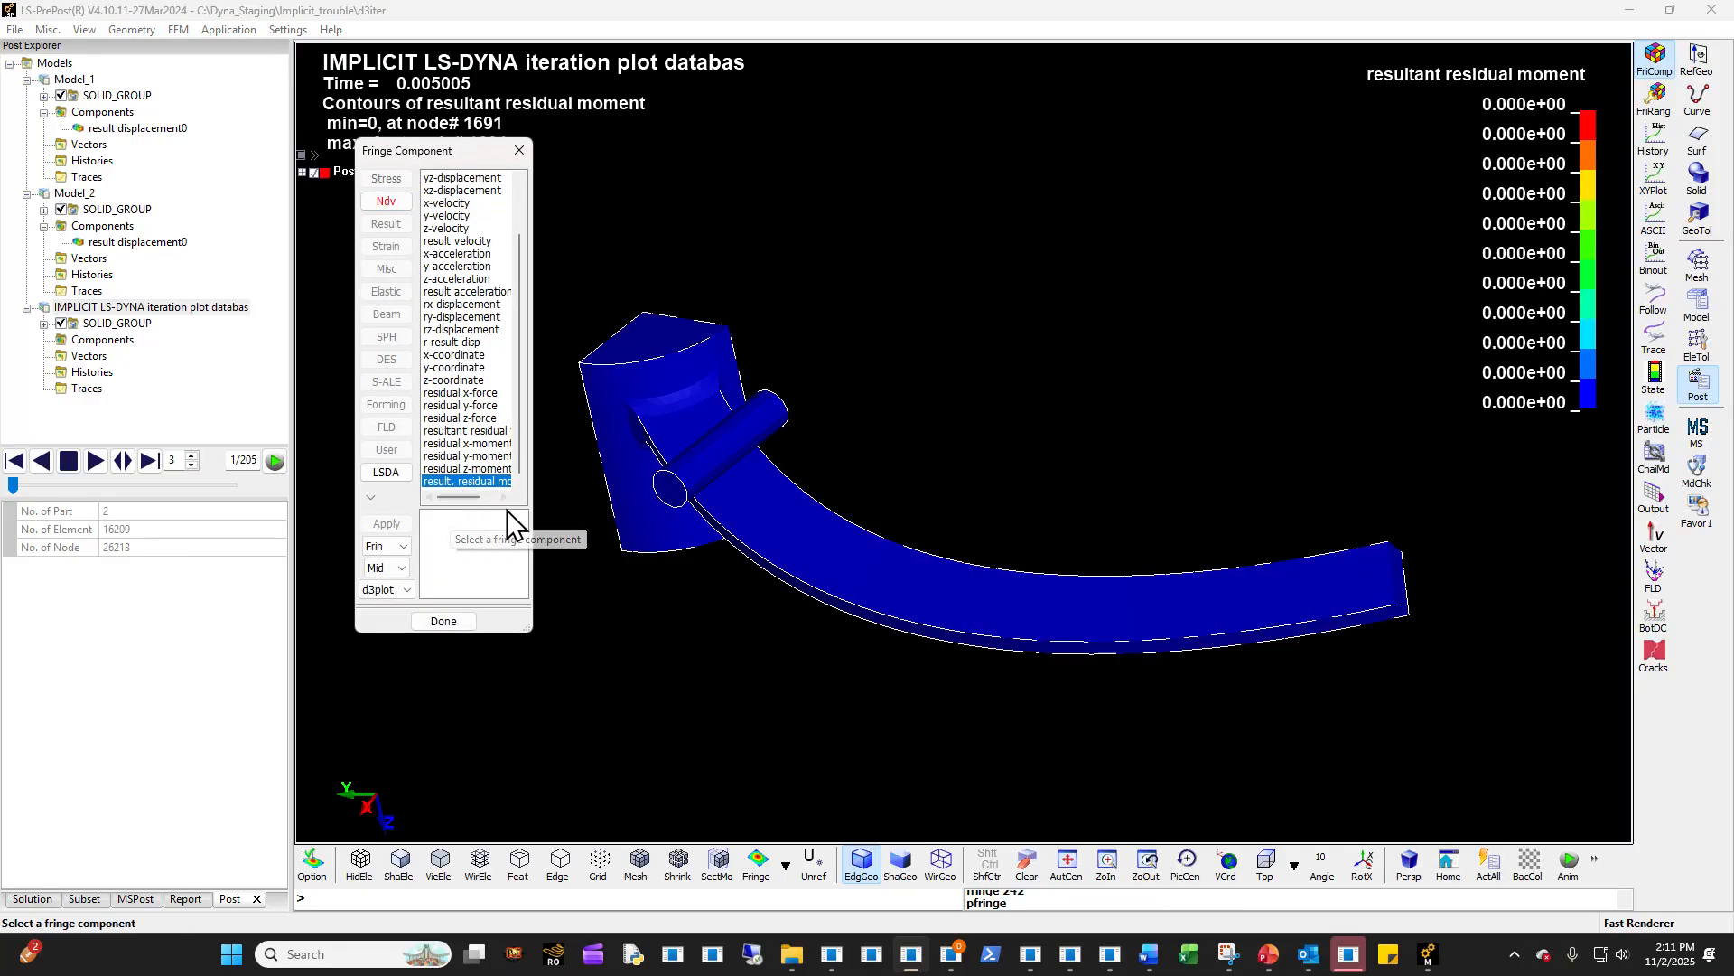
drag(537, 497, 695, 495)
click(488, 444)
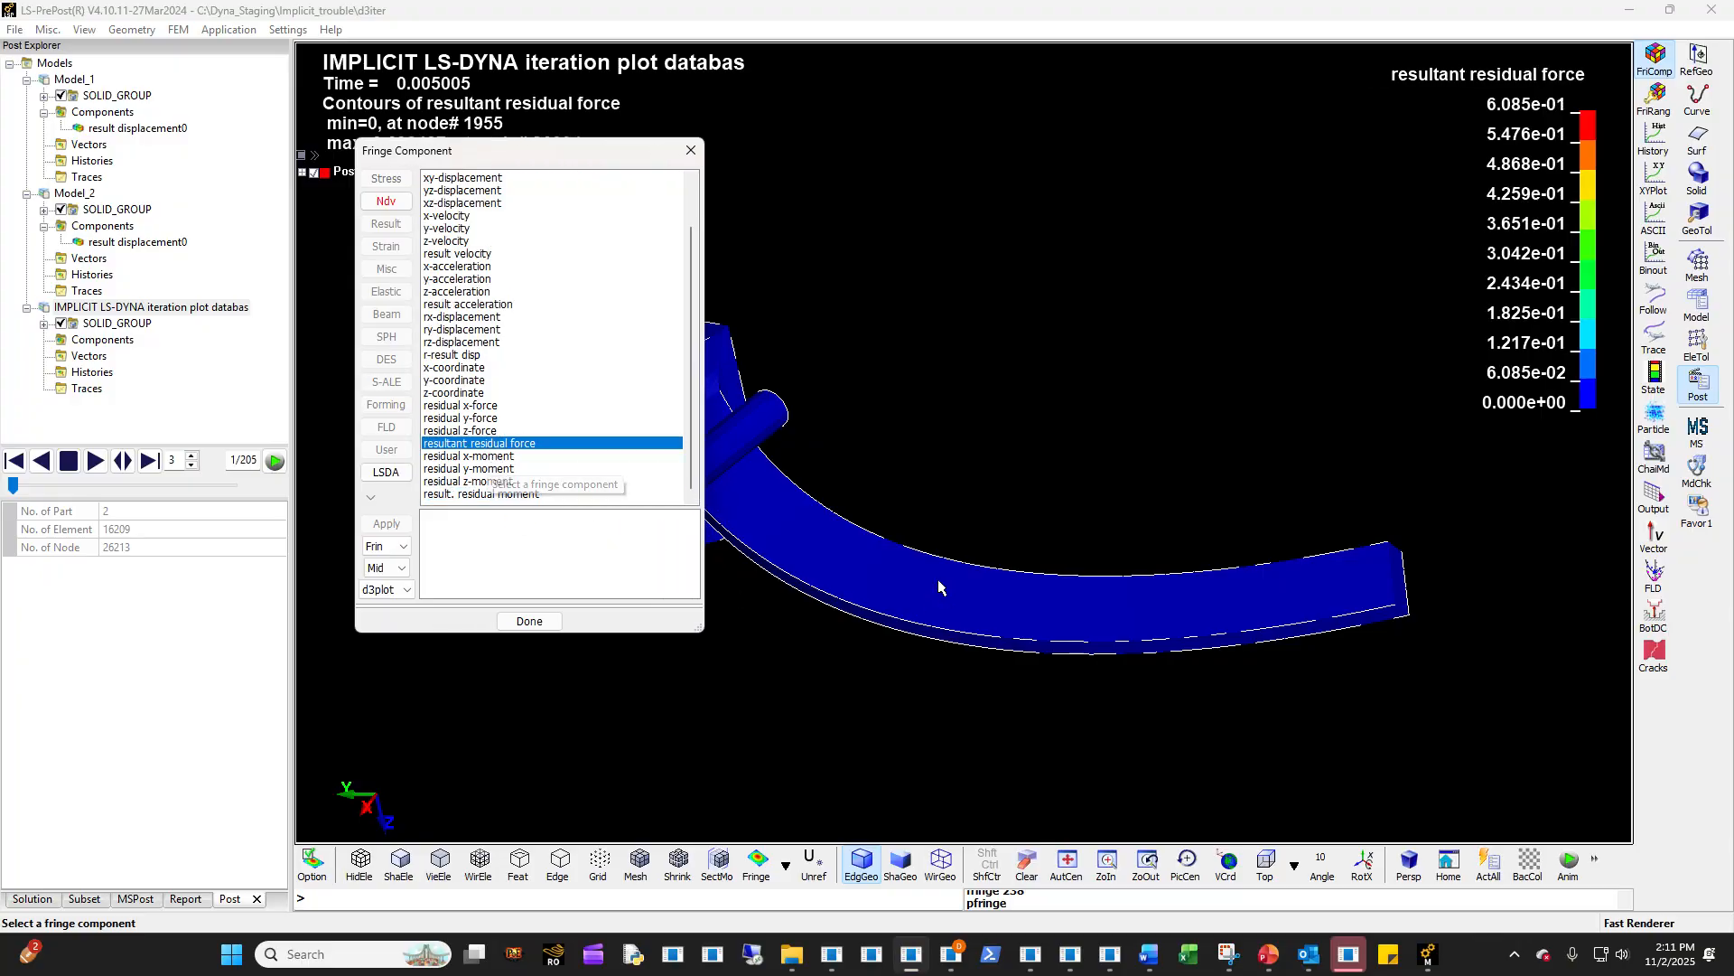
- Examine the resultant residual force contours where the cylindrical pin contacts the curved arm, from close up and several angles
mouse_move(542, 660)
shift+mouse_down()
mouse_move(680, 714)
mouse_move(925, 330)
mouse_move(1176, 279)
mouse_move(1211, 30)
shift+mouse_up()
scroll(1035, 306, up, 3)
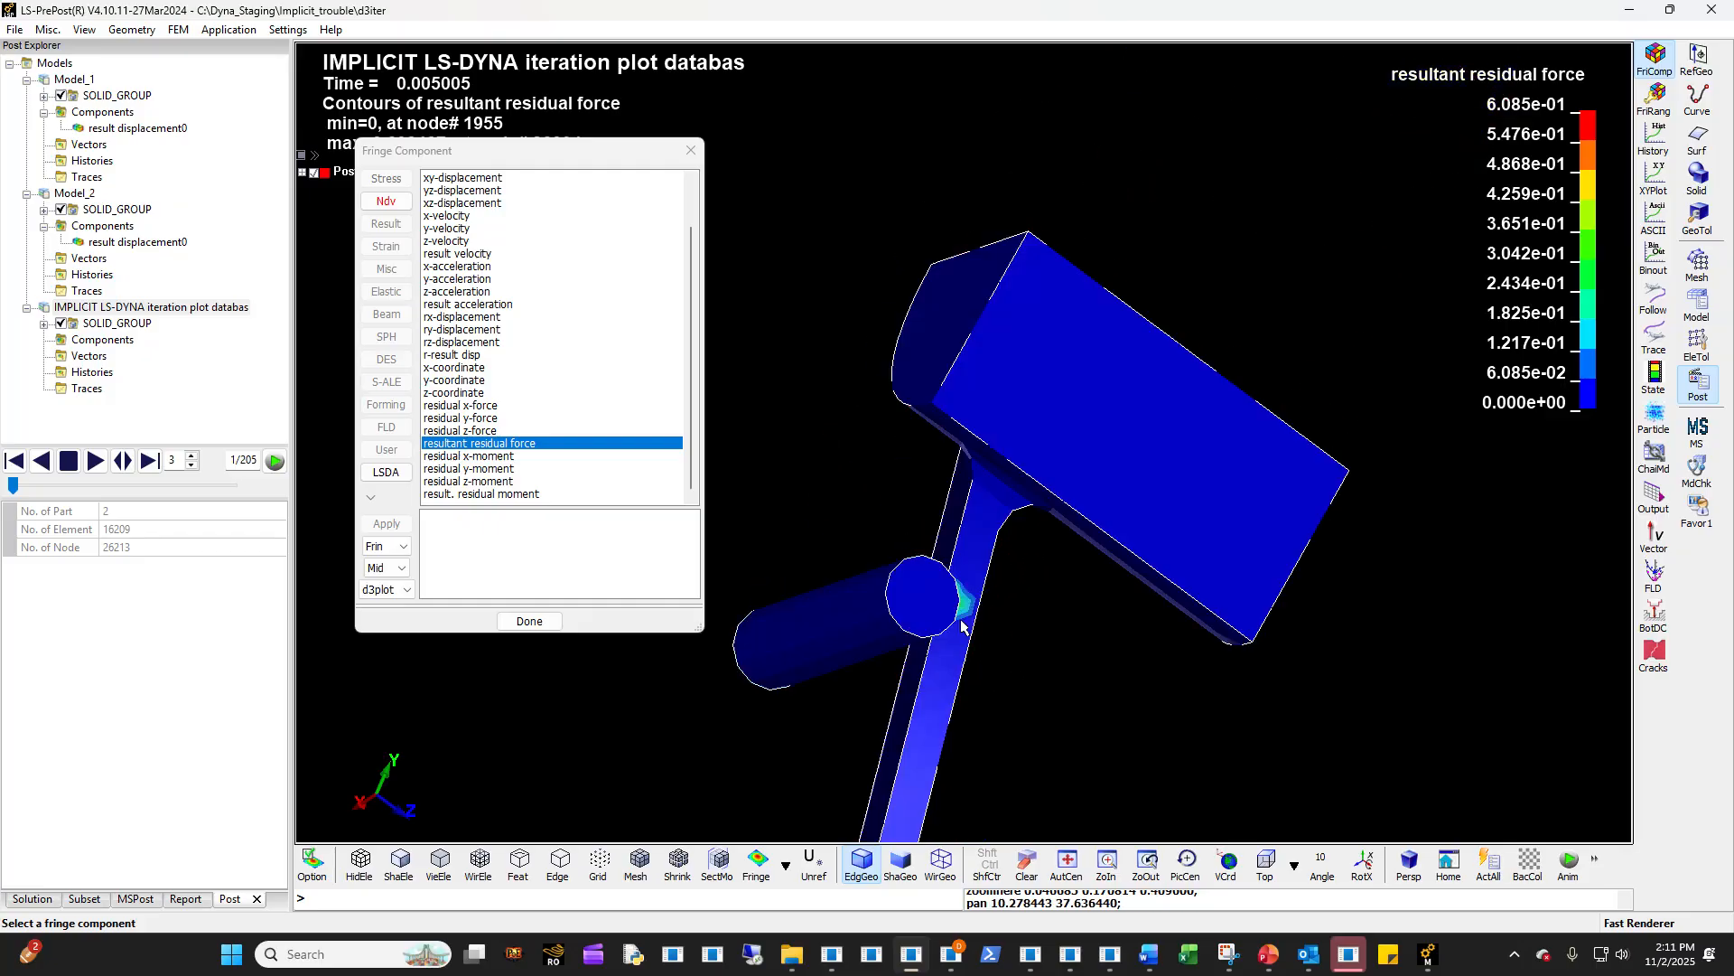
scroll(921, 632, up, 3)
scroll(1166, 730, up, 3)
scroll(1167, 724, up, 1)
shift+middle_drag(1189, 673, 1069, 620)
scroll(1032, 593, down, 9)
scroll(1017, 585, up, 15)
shift+drag(1021, 565, 1127, 615)
scroll(1126, 613, down, 3)
shift+middle_drag(1242, 693, 1125, 518)
shift+drag(1126, 519, 1074, 529)
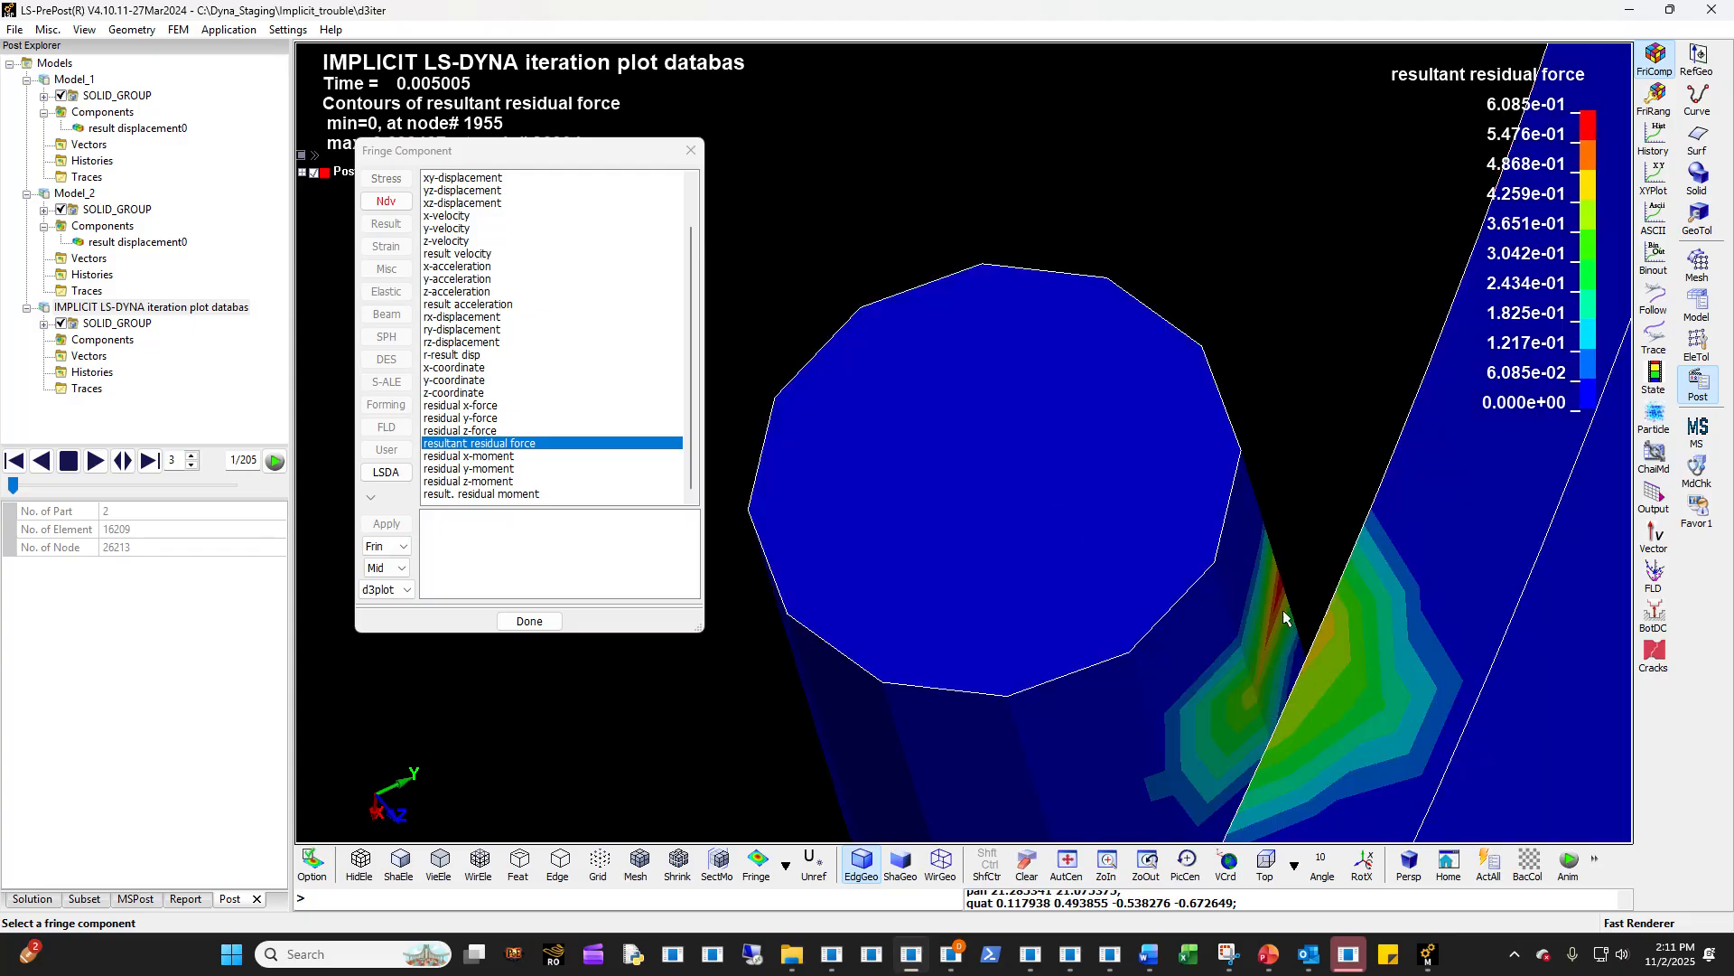
scroll(1299, 678, down, 7)
shift+middle_drag(1224, 676, 984, 515)
shift+drag(993, 522, 1301, 685)
ctrl+drag(907, 611, 1037, 599)
ctrl+middle_drag(849, 538, 1584, 687)
ctrl+drag(1585, 687, 916, 704)
ctrl+drag(999, 647, 966, 463)
- Switch to the Systems B,C,D Mechanical window and display Newton-Raphson Residual Force 3 under Static Structural 3
mouse_move(1427, 956)
mouse_move(1499, 890)
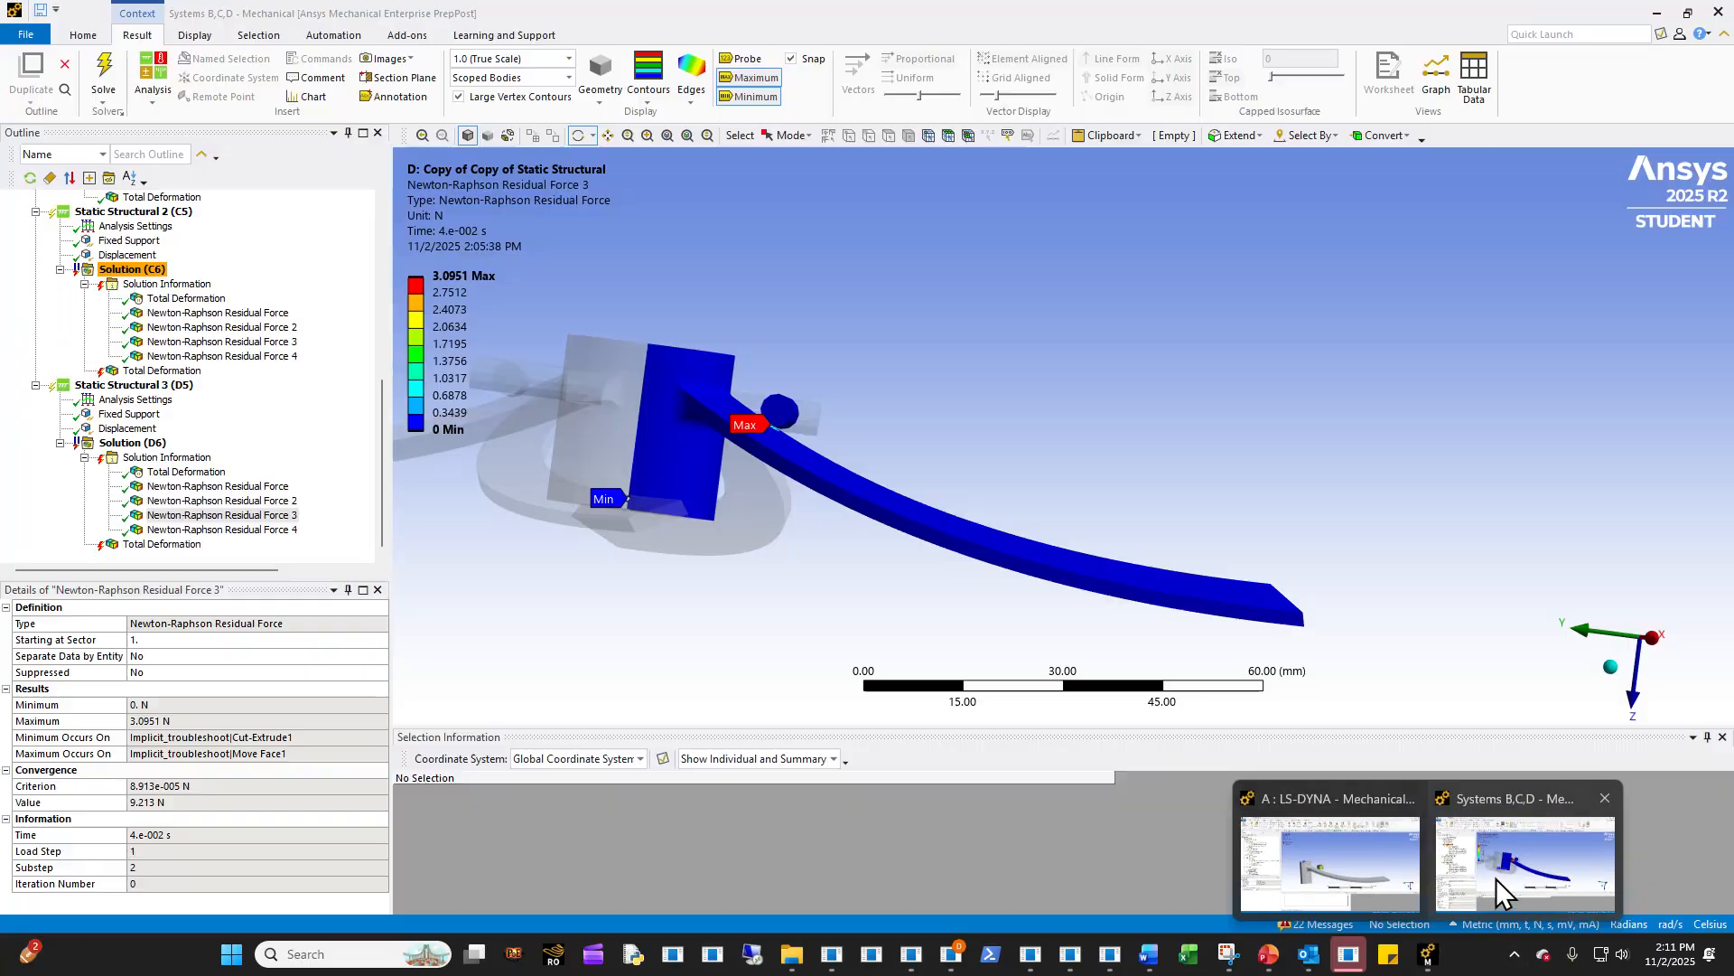
click(1507, 885)
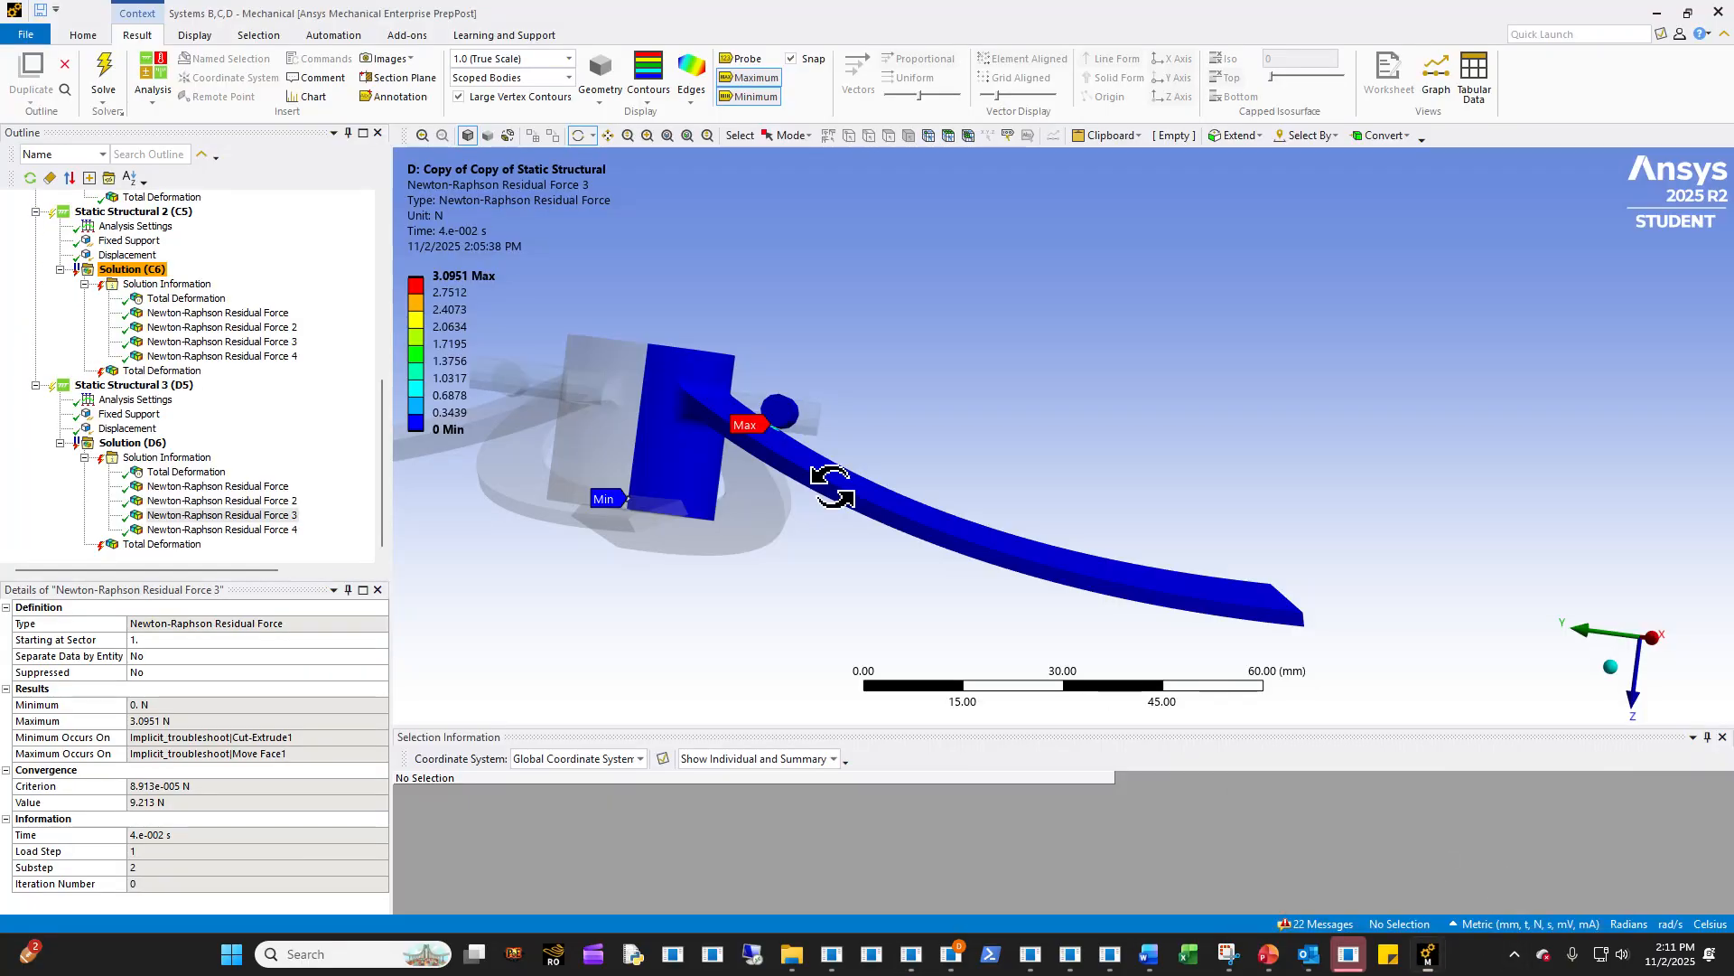
click(195, 486)
click(262, 514)
- Inspect the location of the maximum Newton-Raphson residual force at the pin-to-arm contact
drag(713, 442, 1210, 578)
scroll(1004, 608, up, 6)
ctrl+middle_drag(994, 615, 1081, 398)
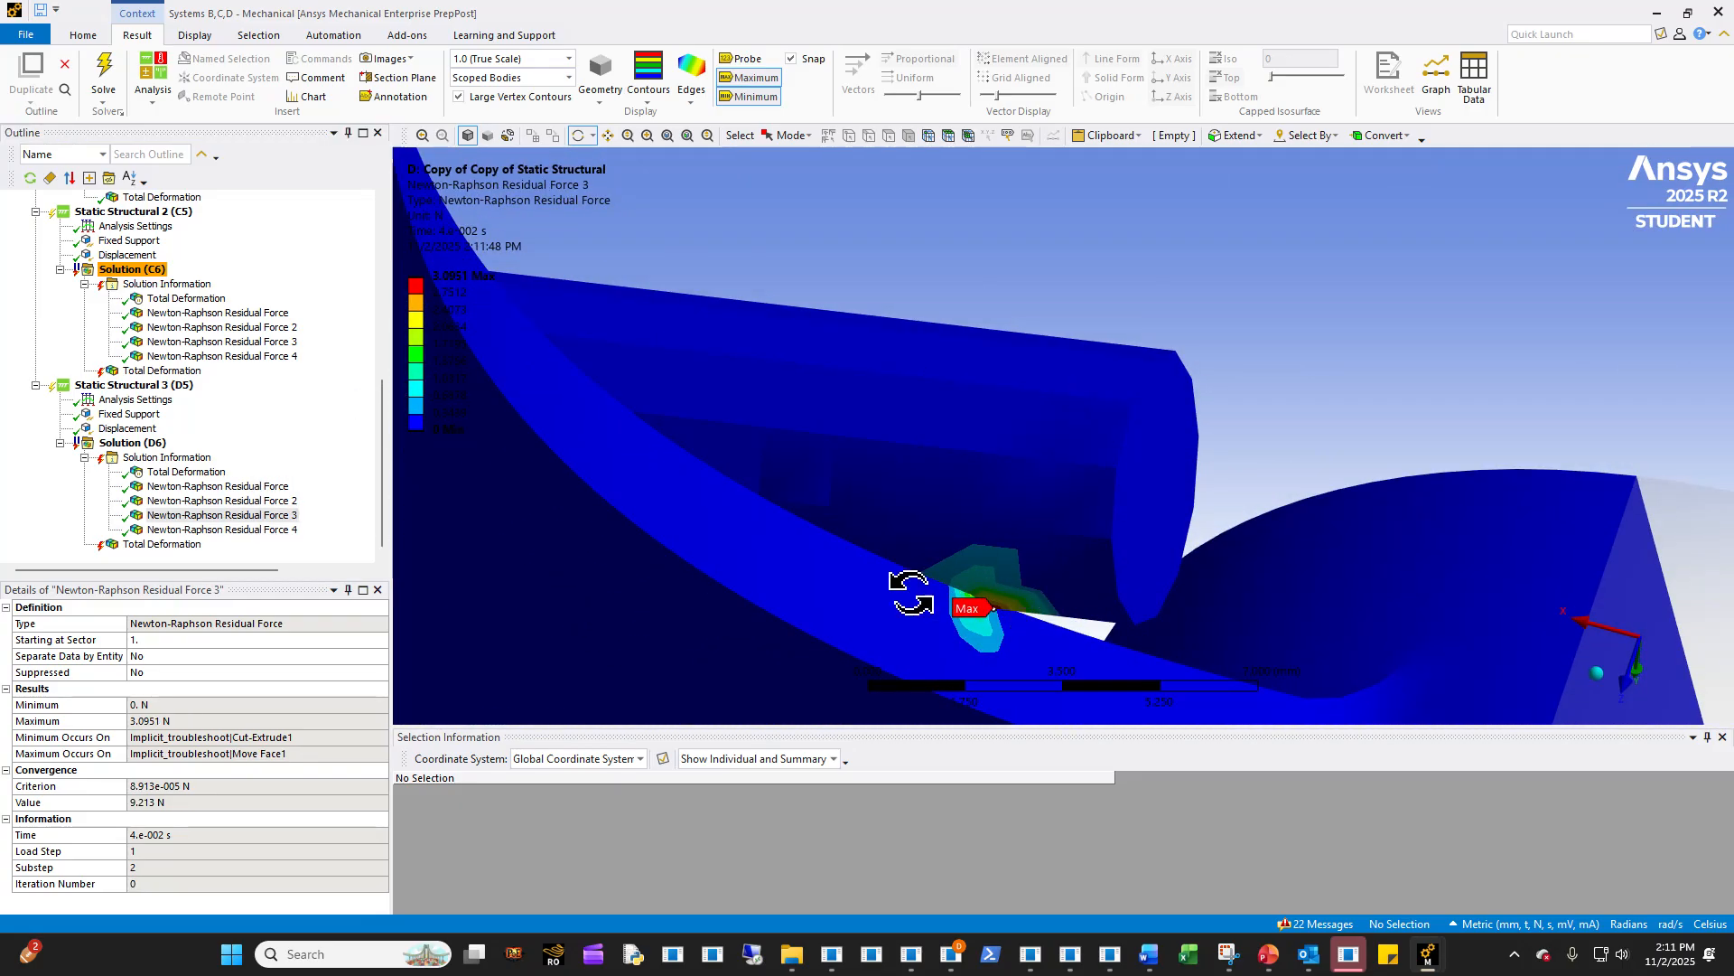
scroll(1008, 589, down, 2)
scroll(1009, 587, down, 2)
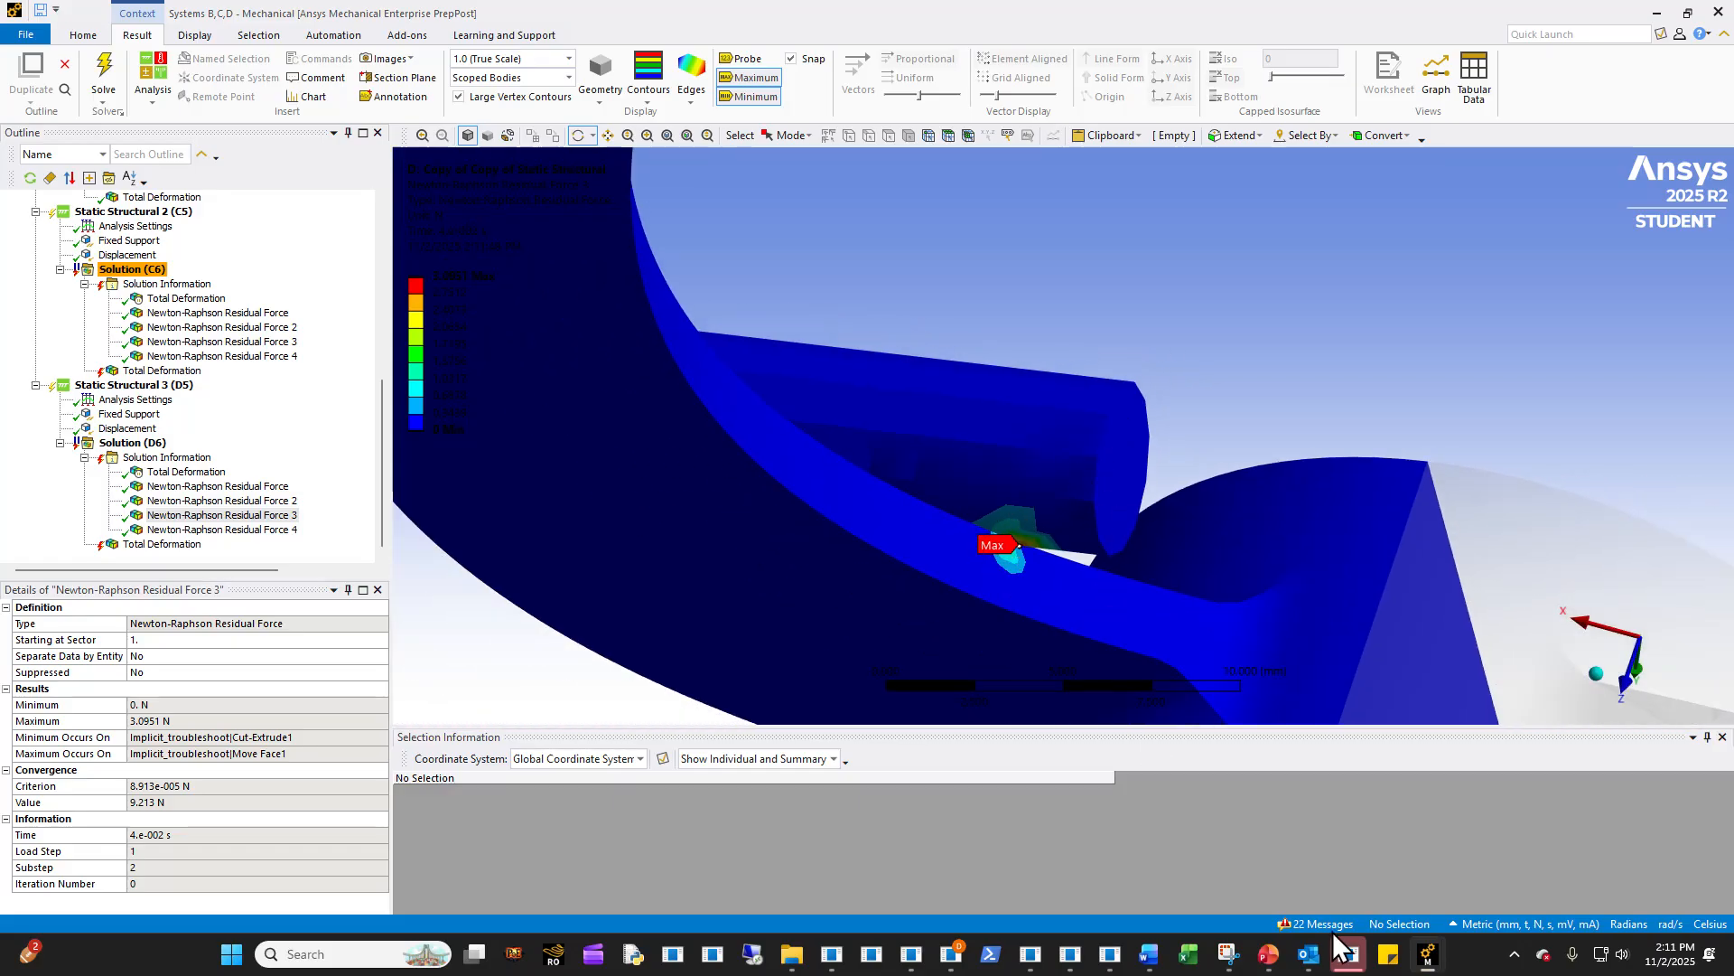
middle_drag(978, 491, 1204, 573)
scroll(1138, 581, down, 7)
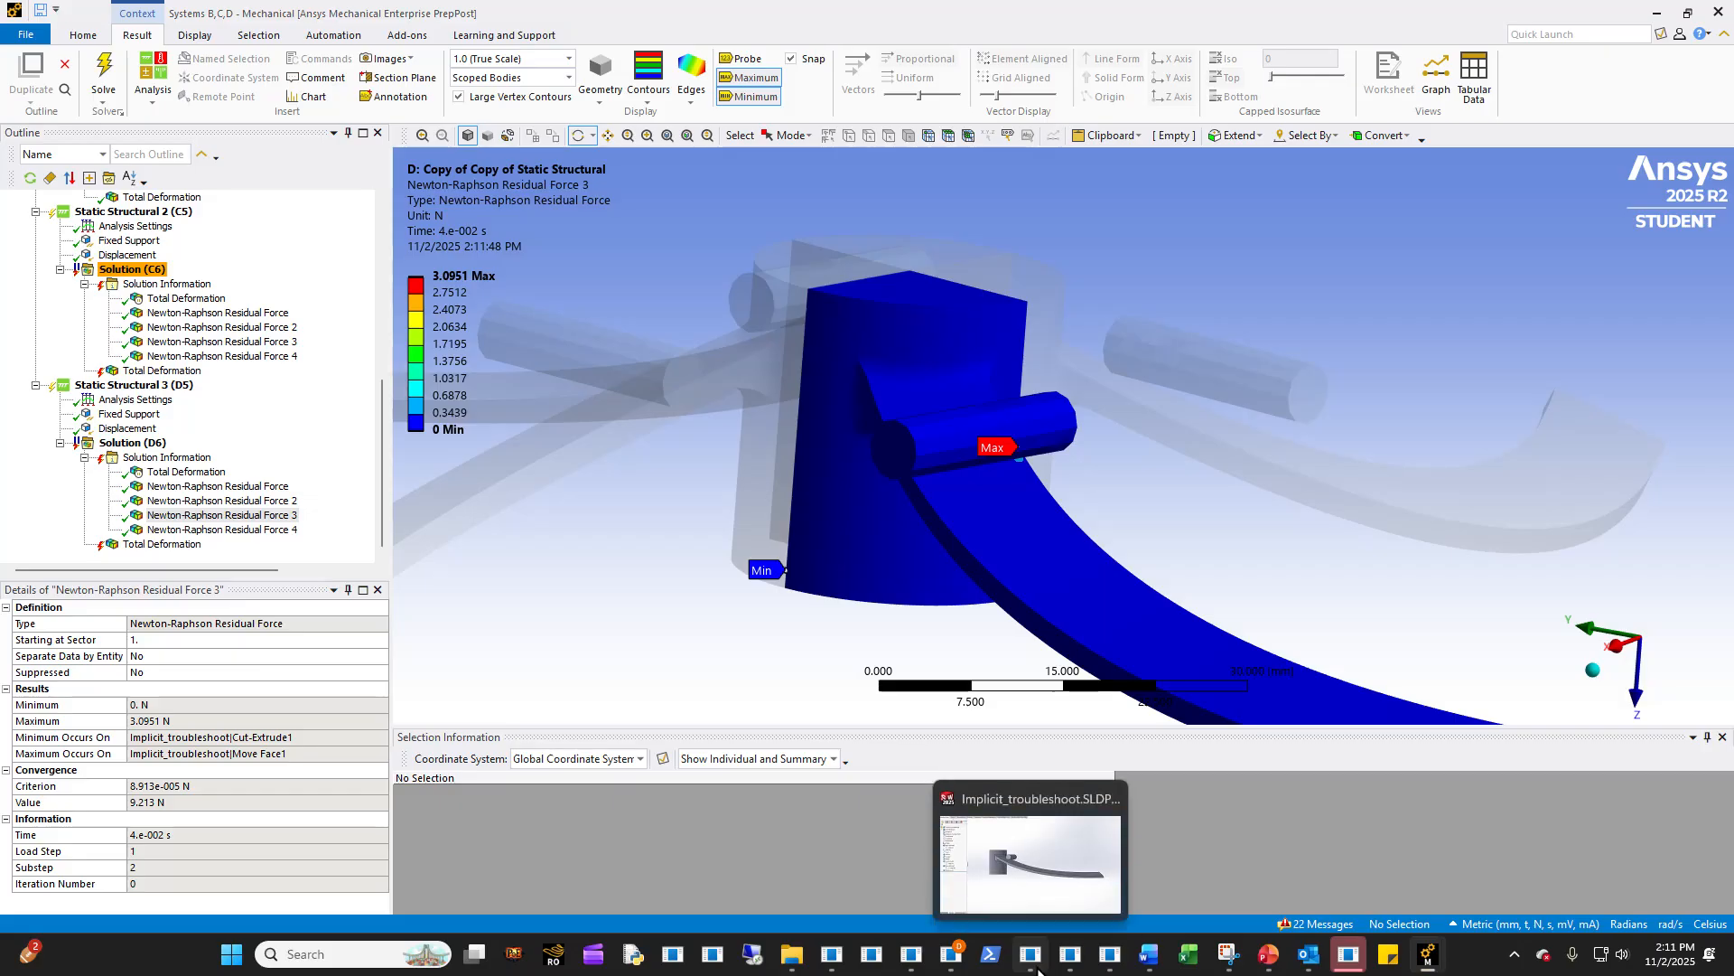
- Return to LS-PrePost and inspect the resultant residual force at the same pin-to-arm contact for comparison
click(912, 954)
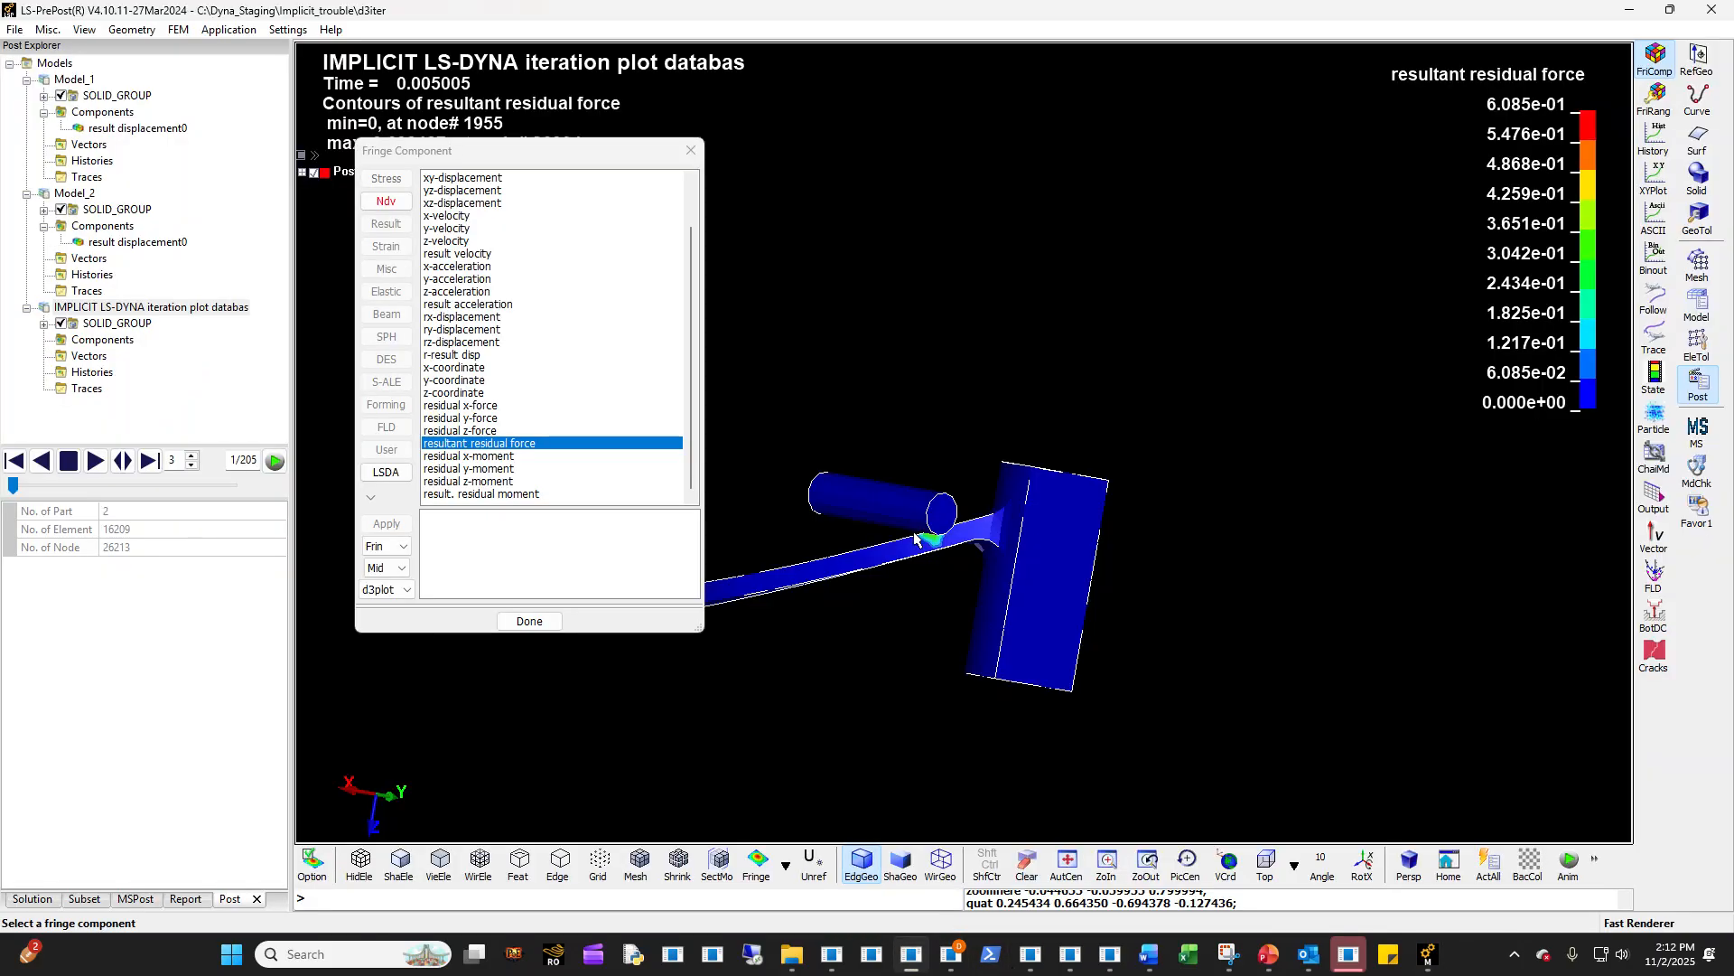
scroll(970, 573, down, 1)
scroll(945, 542, up, 6)
scroll(993, 529, up, 2)
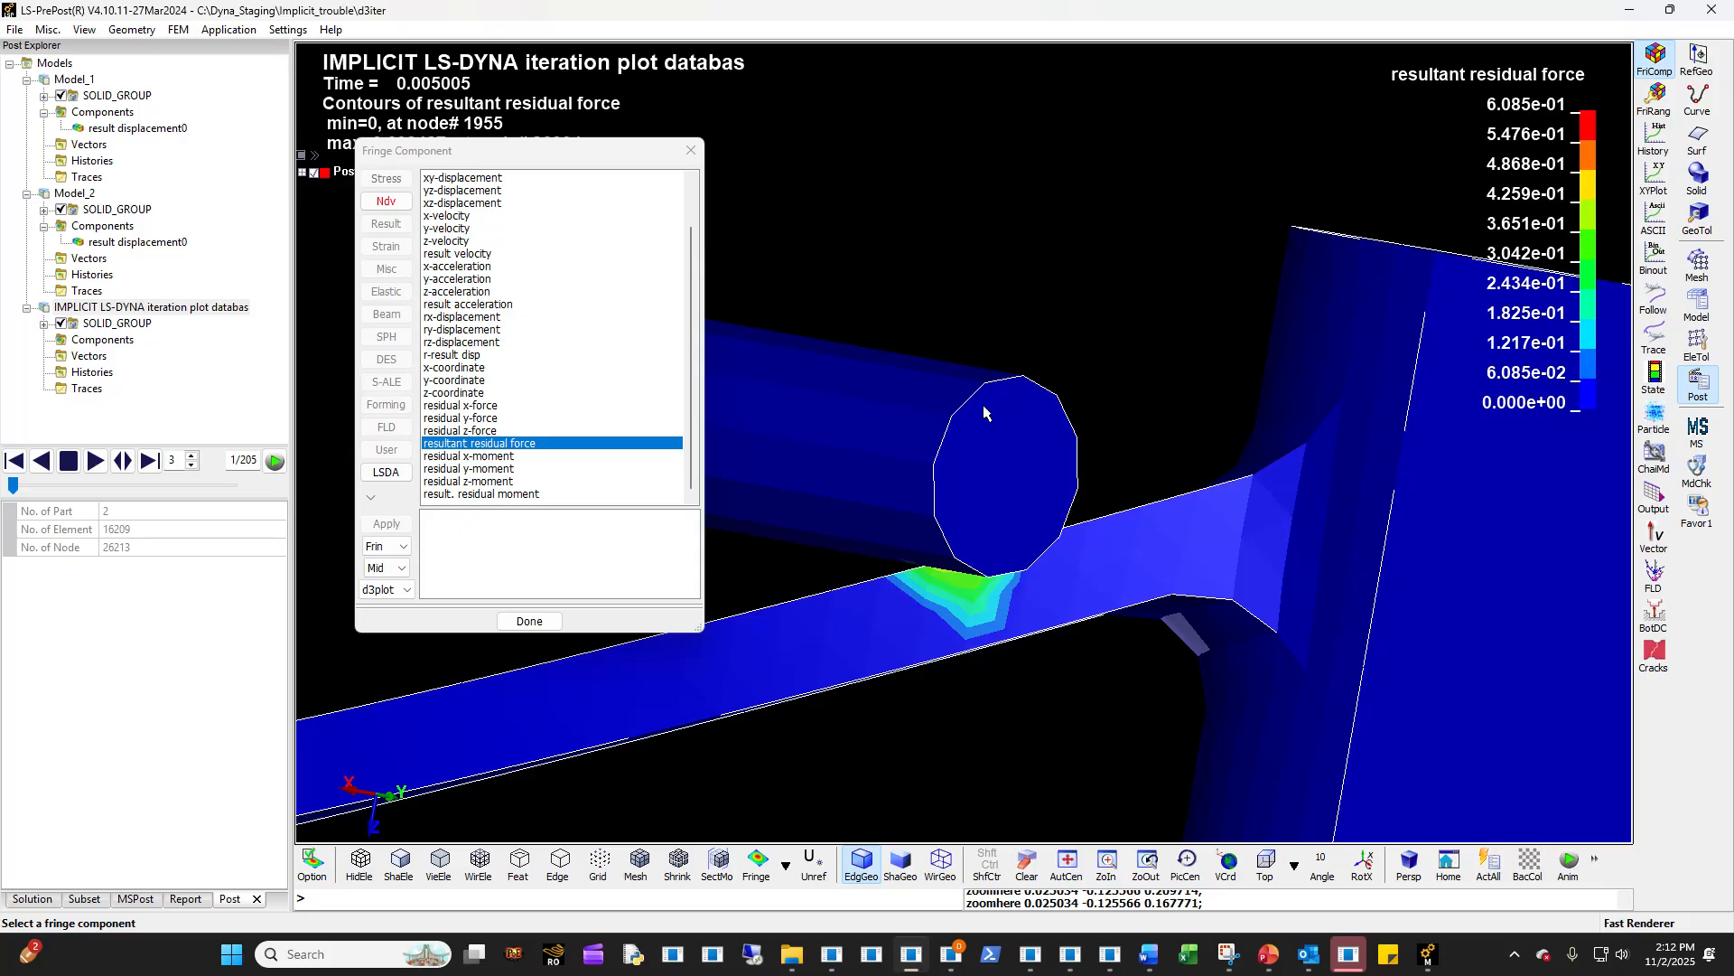
- Switch to the Implicit_Troubleshooting presentation and show the D3HSP review slide, looking back briefly at the D3iter force residual comparison slide
click(1268, 954)
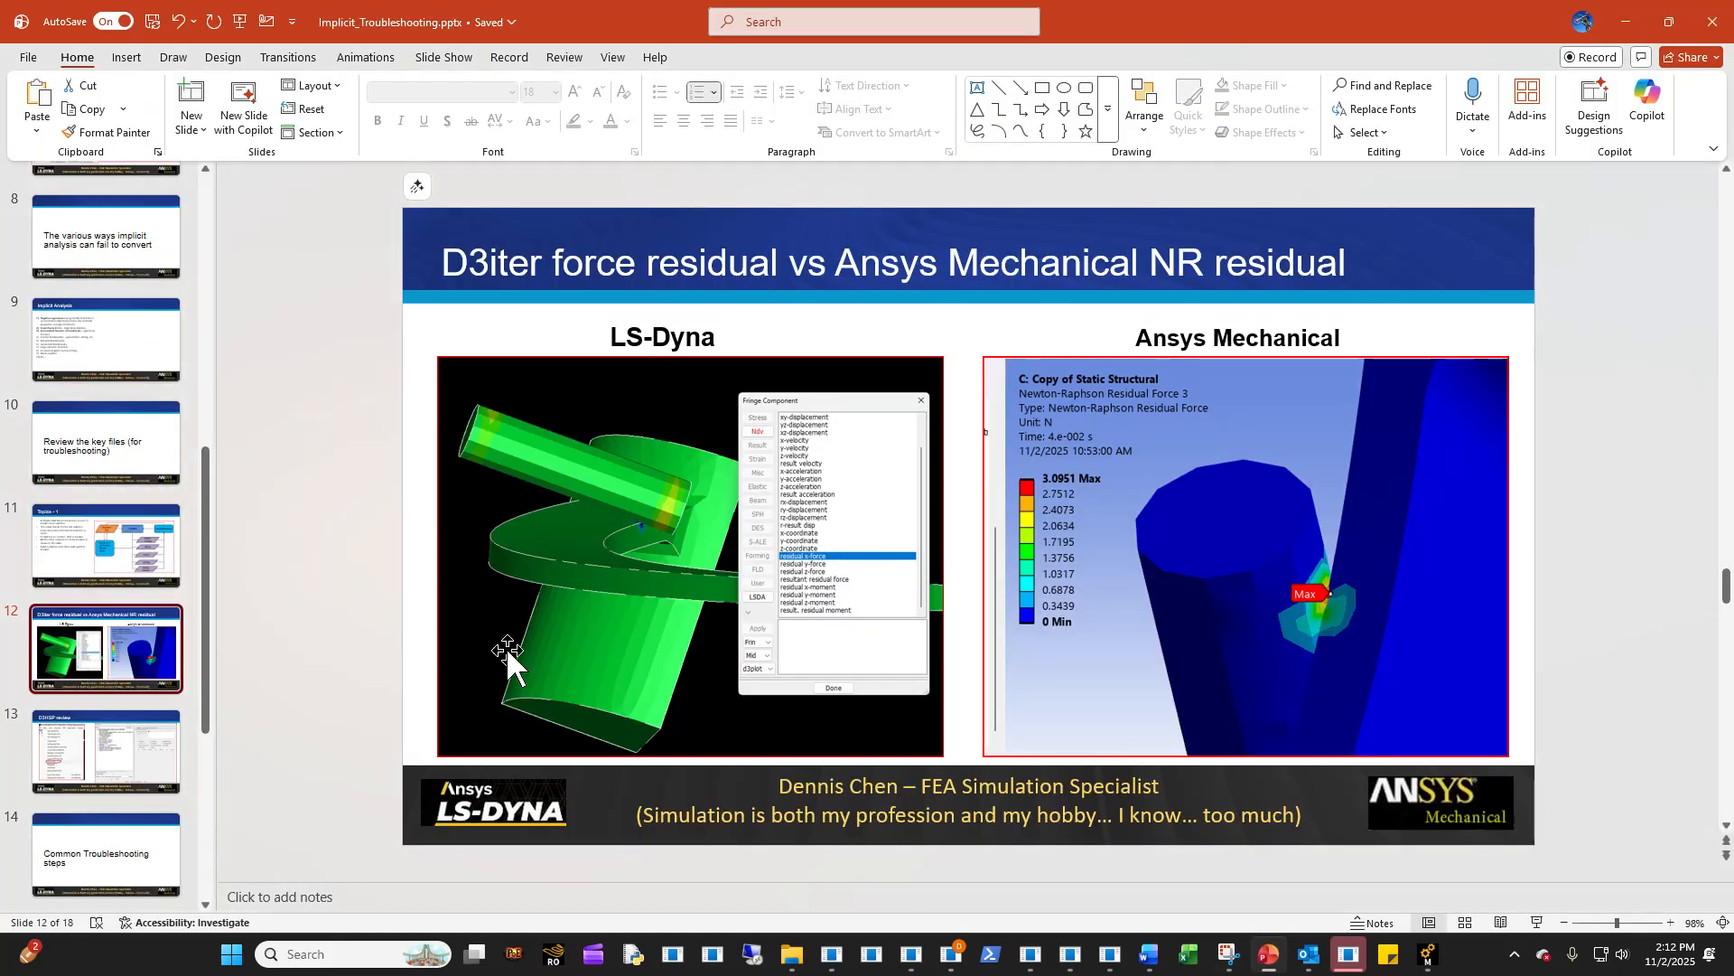
click(84, 773)
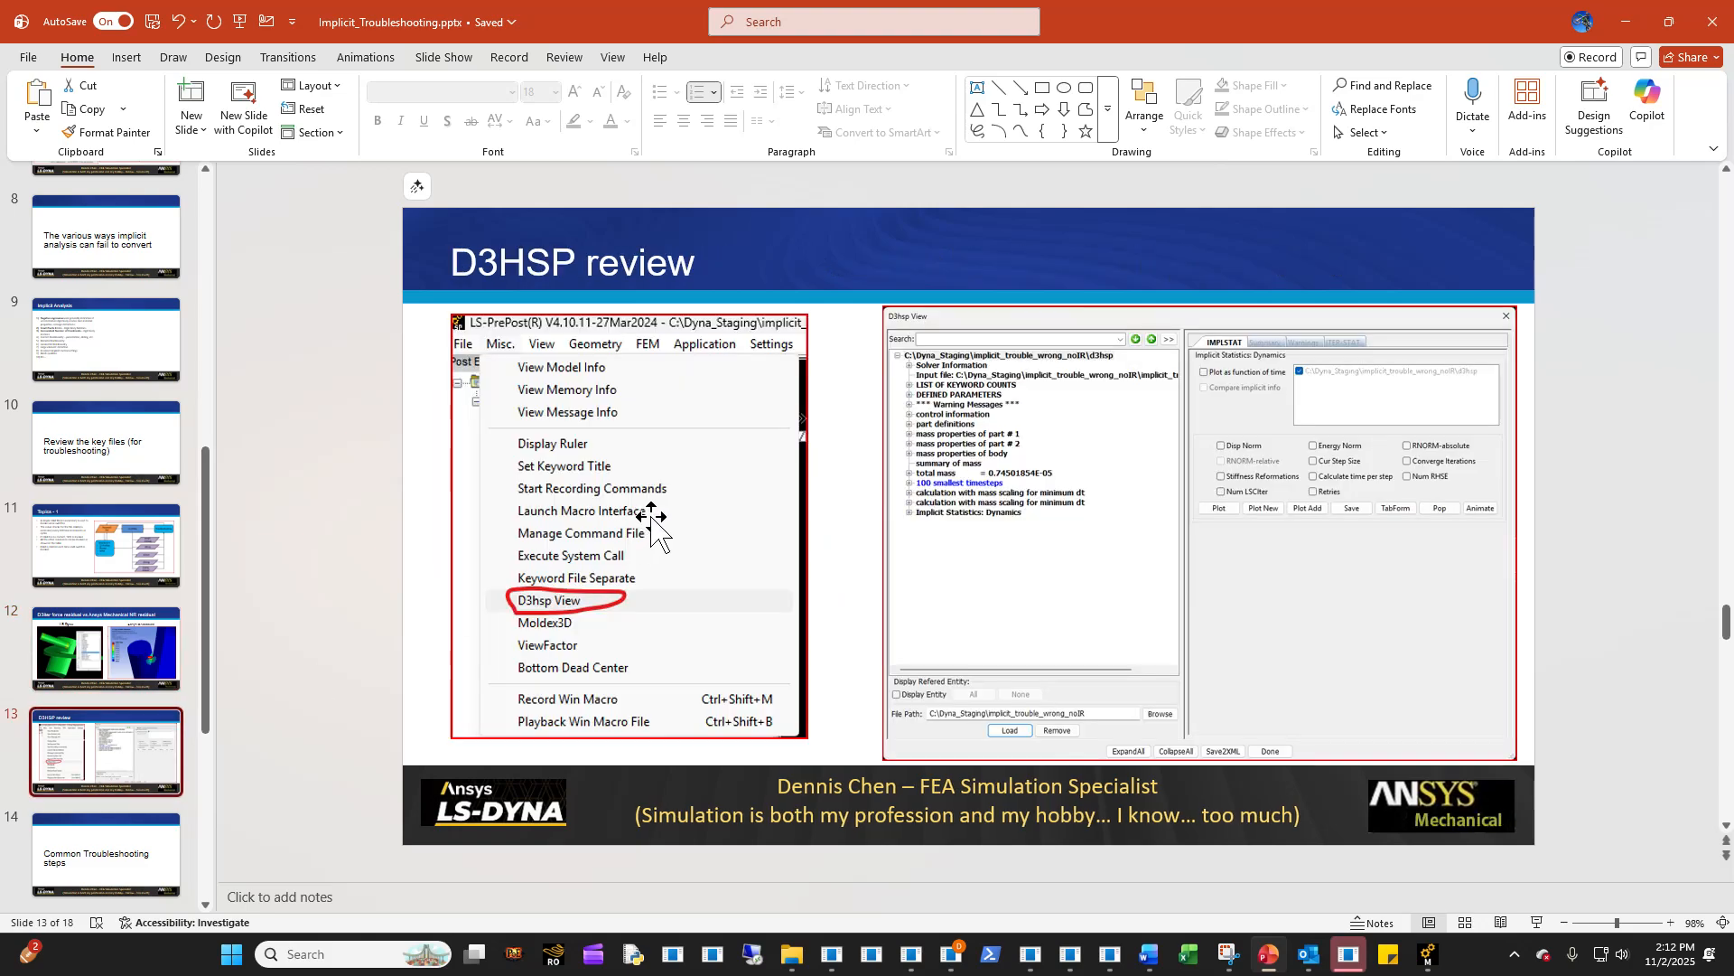
key(Up)
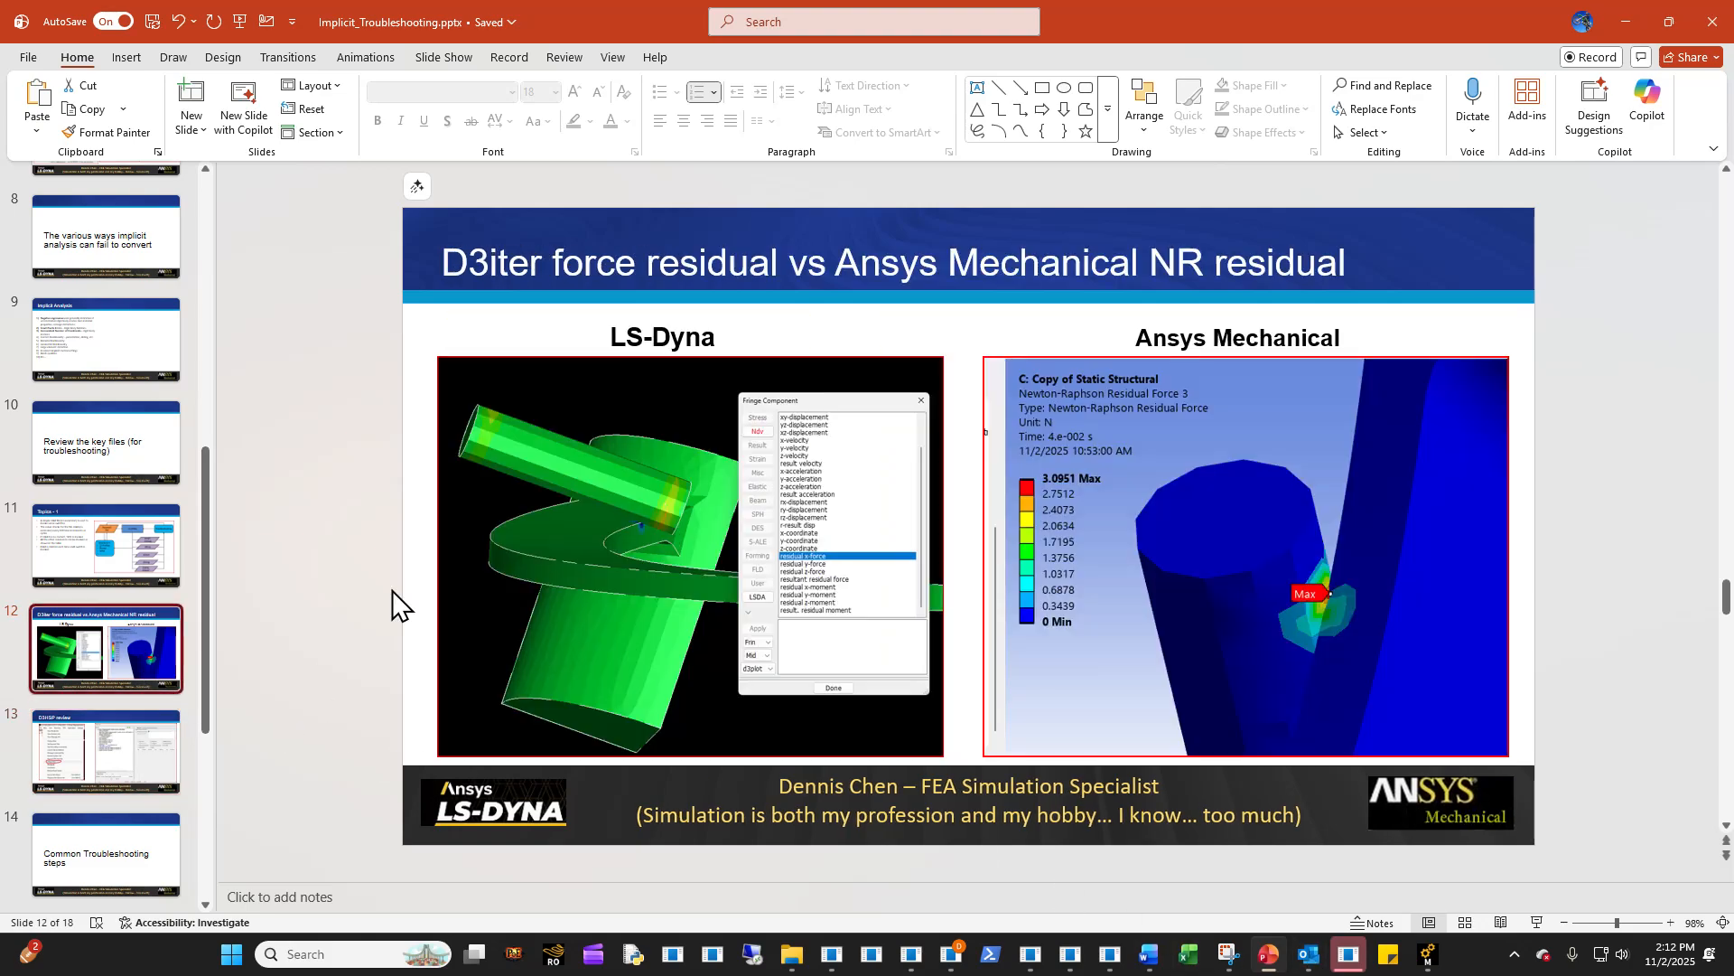
key(Down)
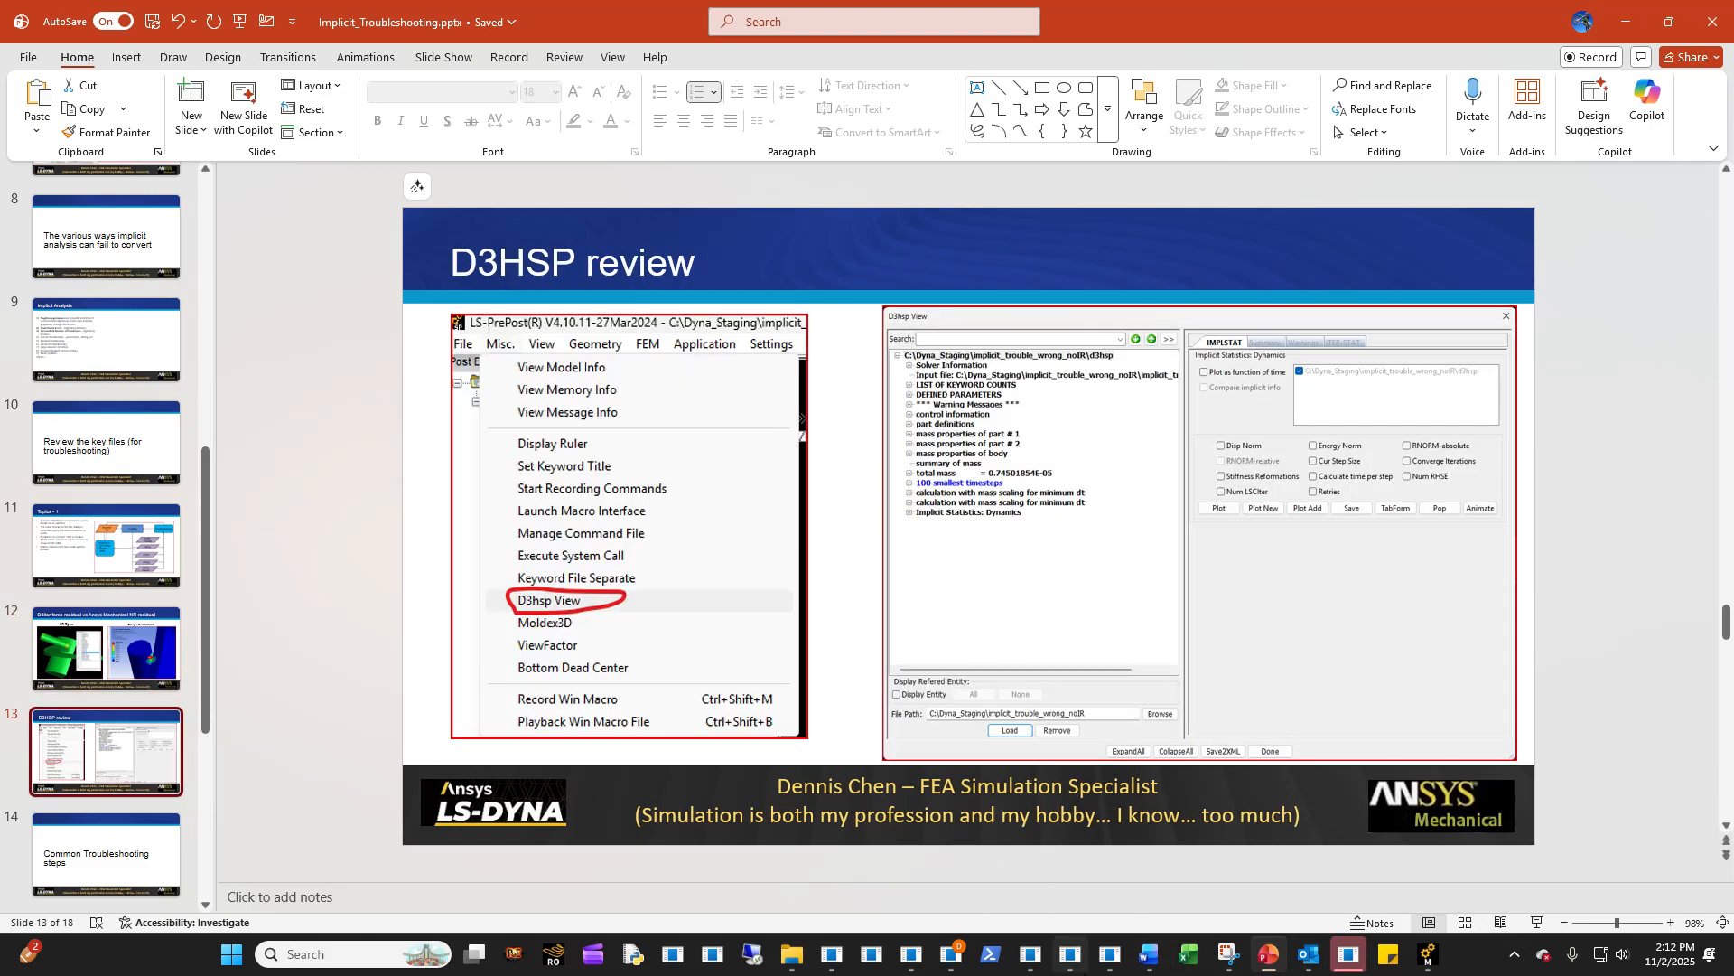
- Switch to LS-PrePost, open D3hsp View and load the d3hsp file from C:\Dyna_Staging\Implicit_trouble
click(910, 954)
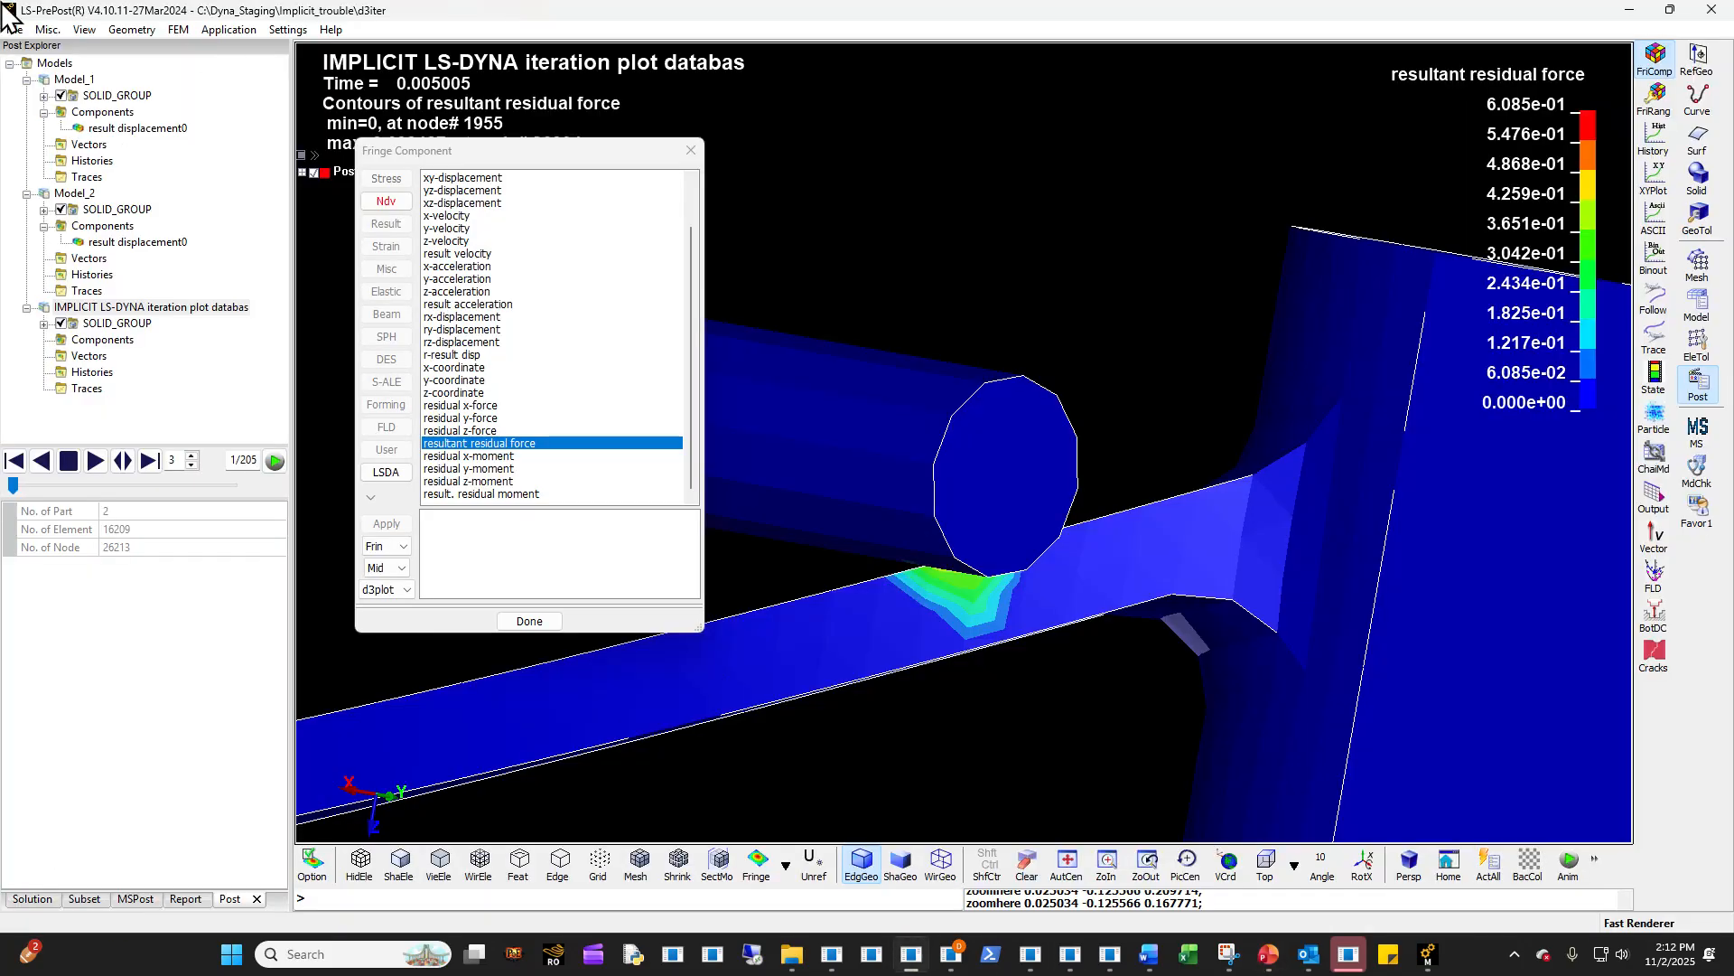
click(46, 29)
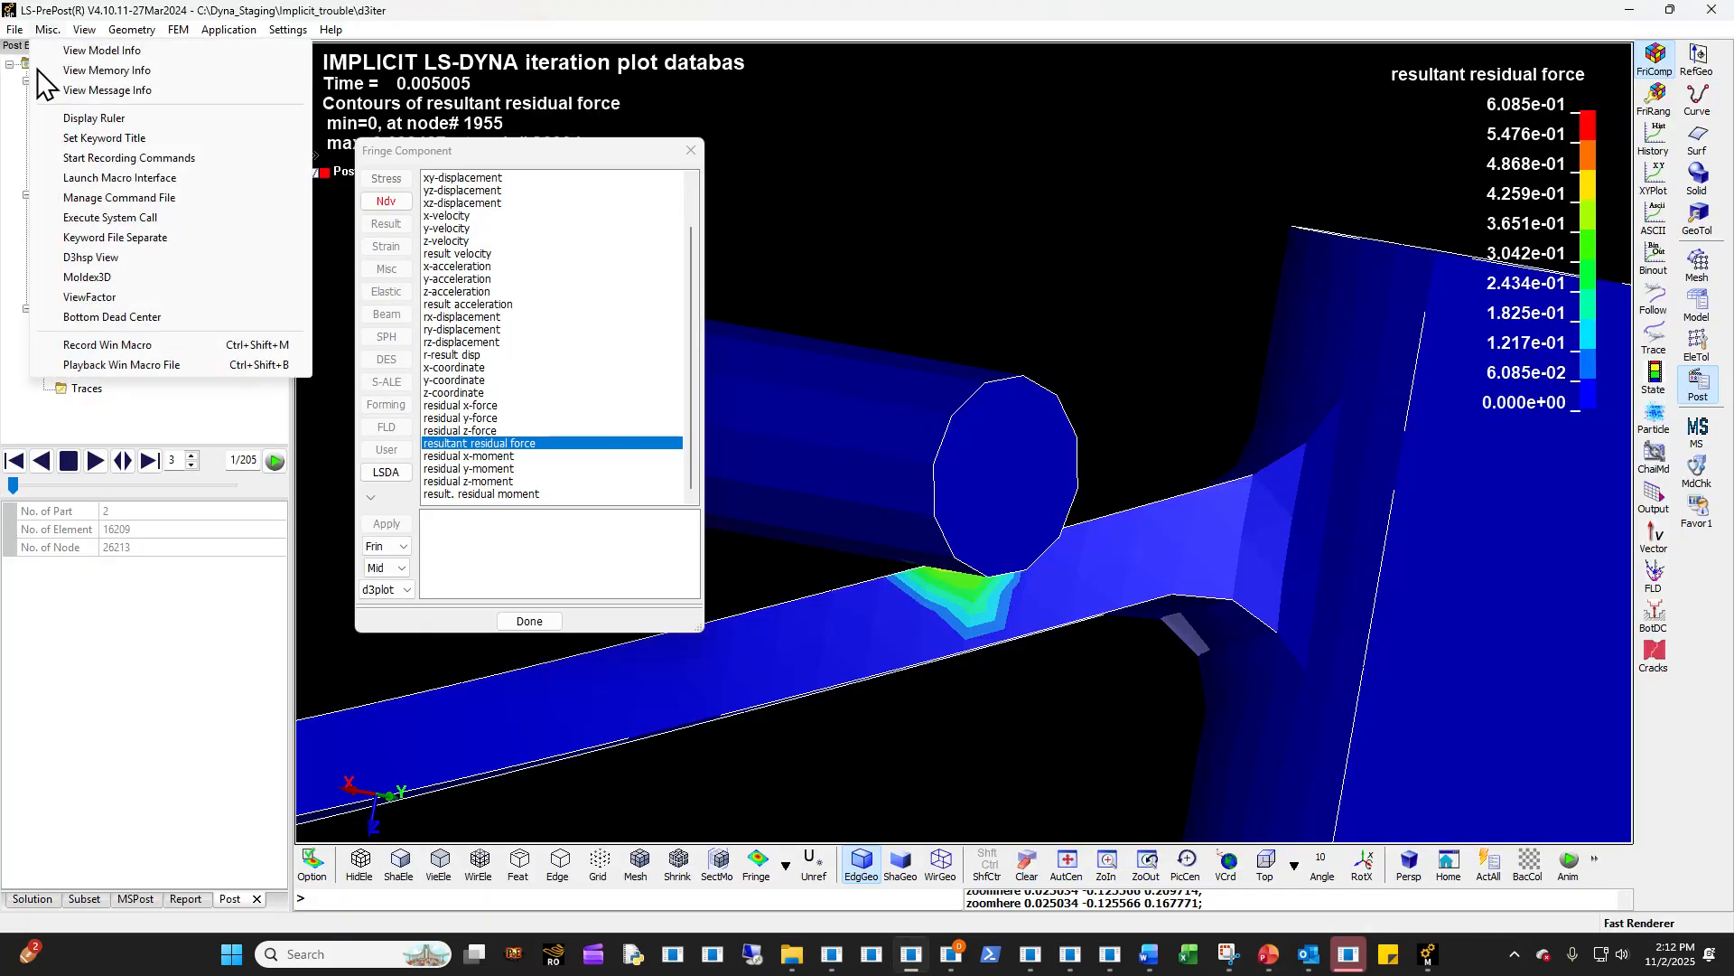
click(115, 258)
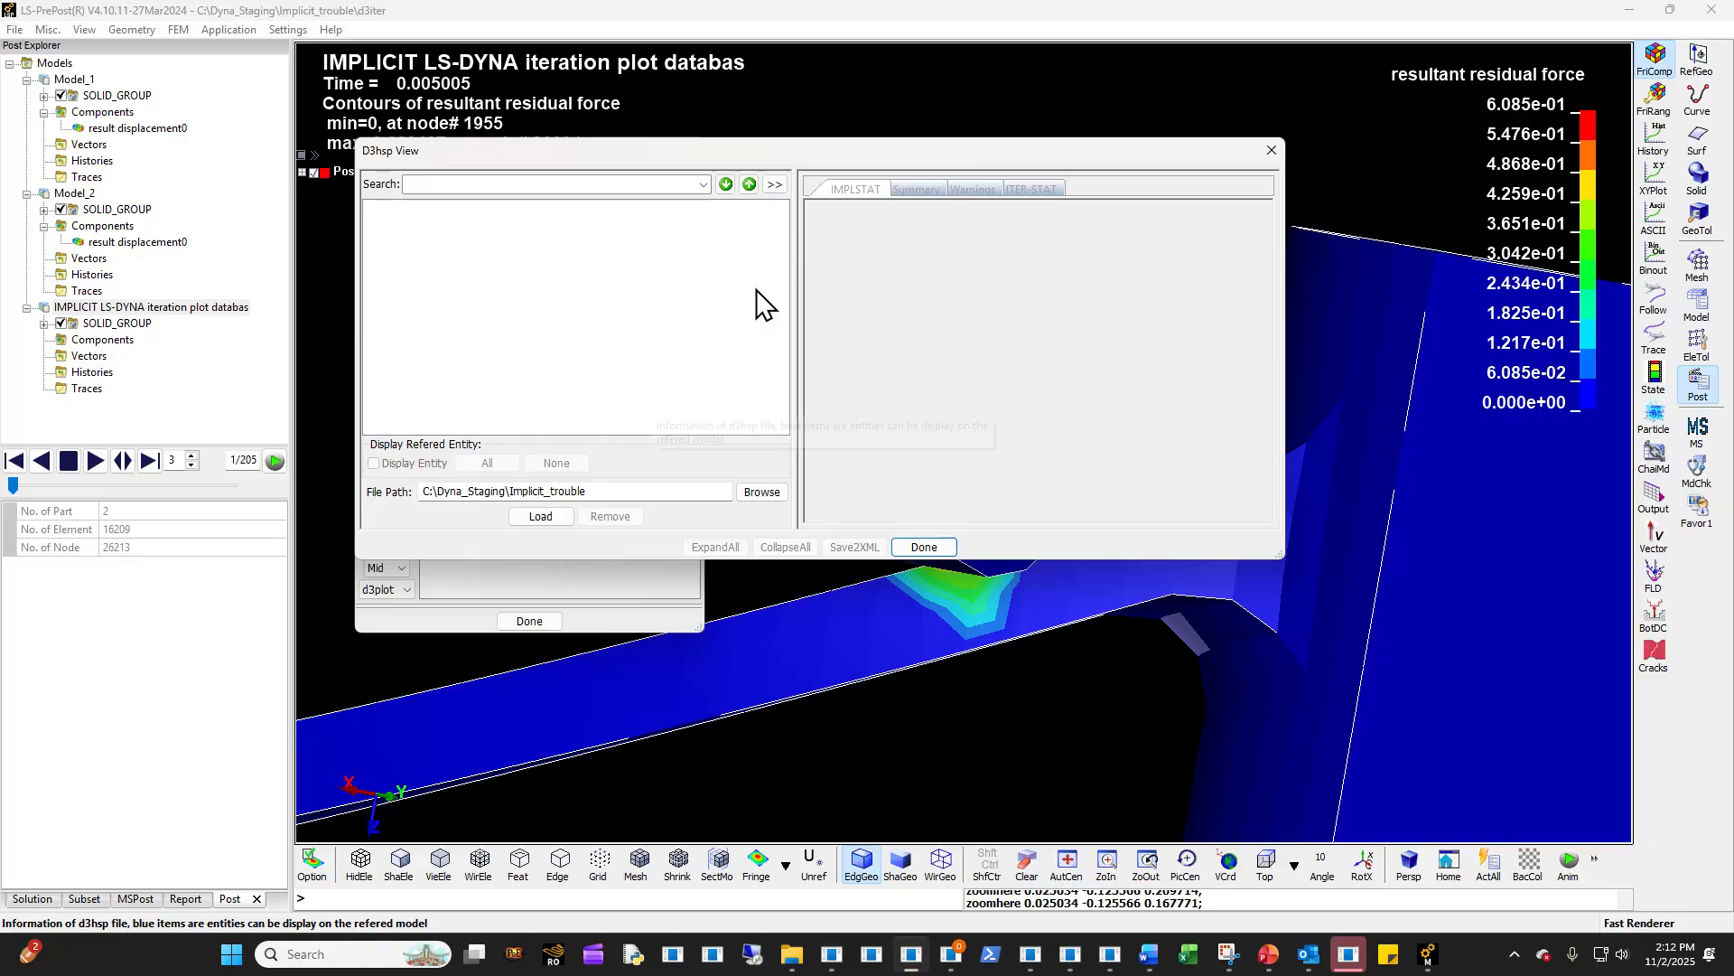
click(763, 496)
click(1147, 617)
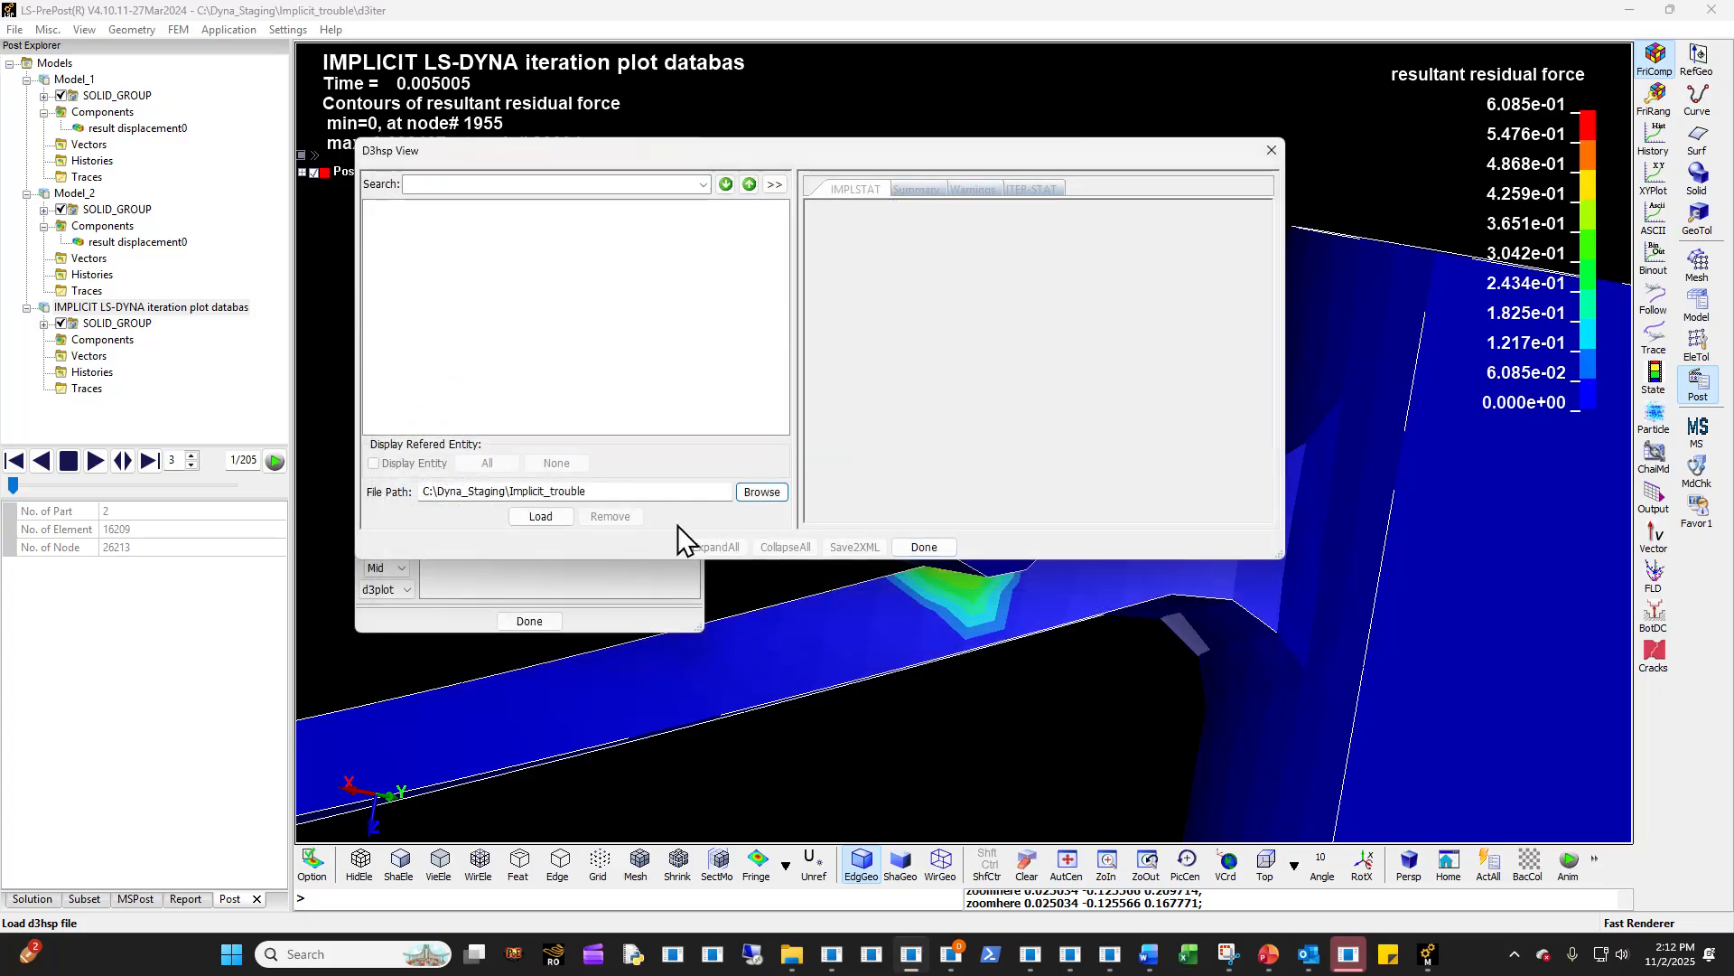
click(564, 522)
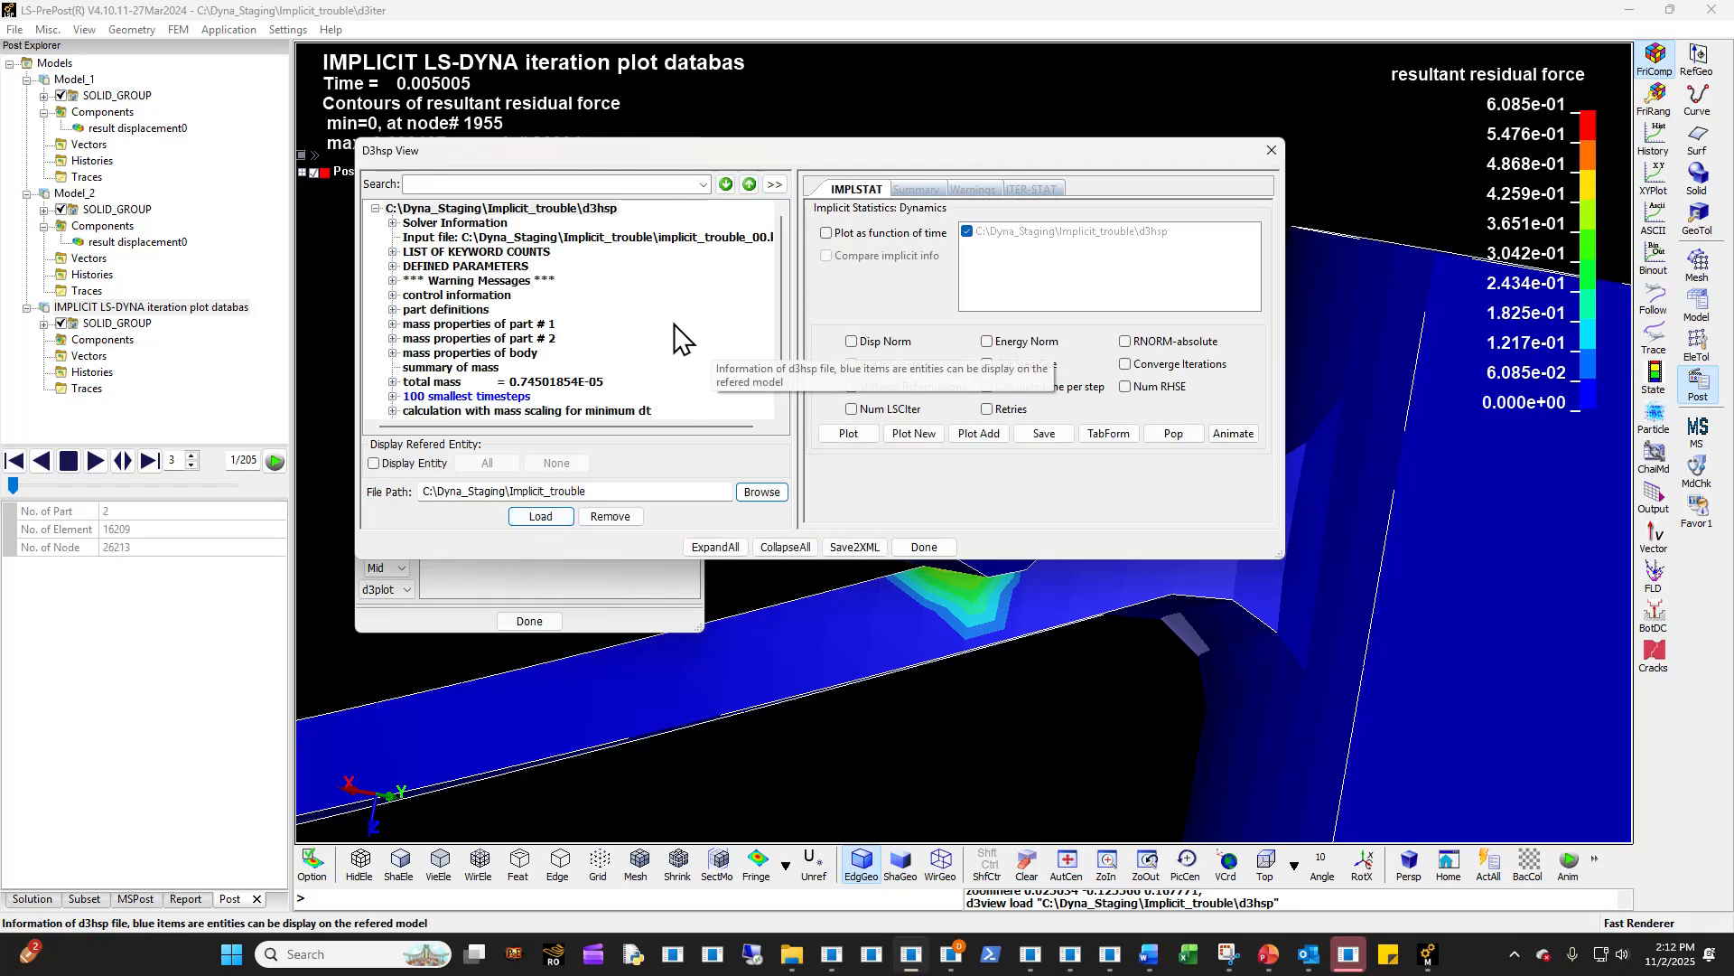
- Expand the Timing information section of the d3hsp tree and review its entries
scroll(691, 339, down, 2)
click(393, 398)
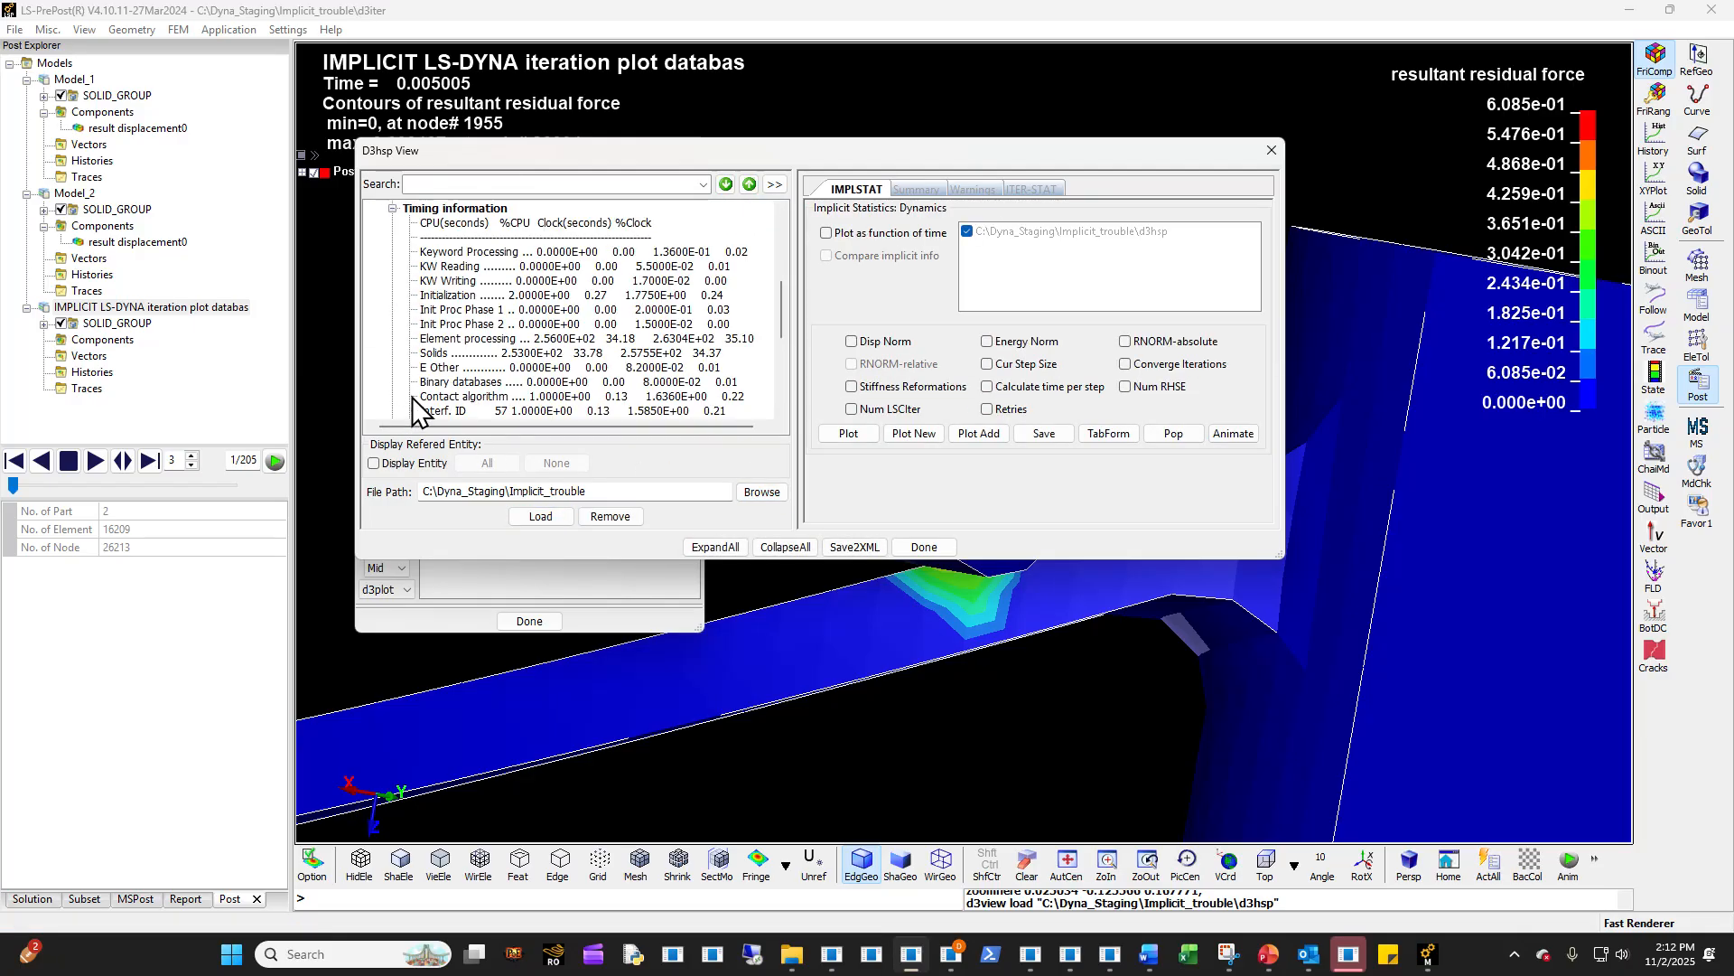
scroll(412, 397, down, 2)
scroll(402, 398, up, 6)
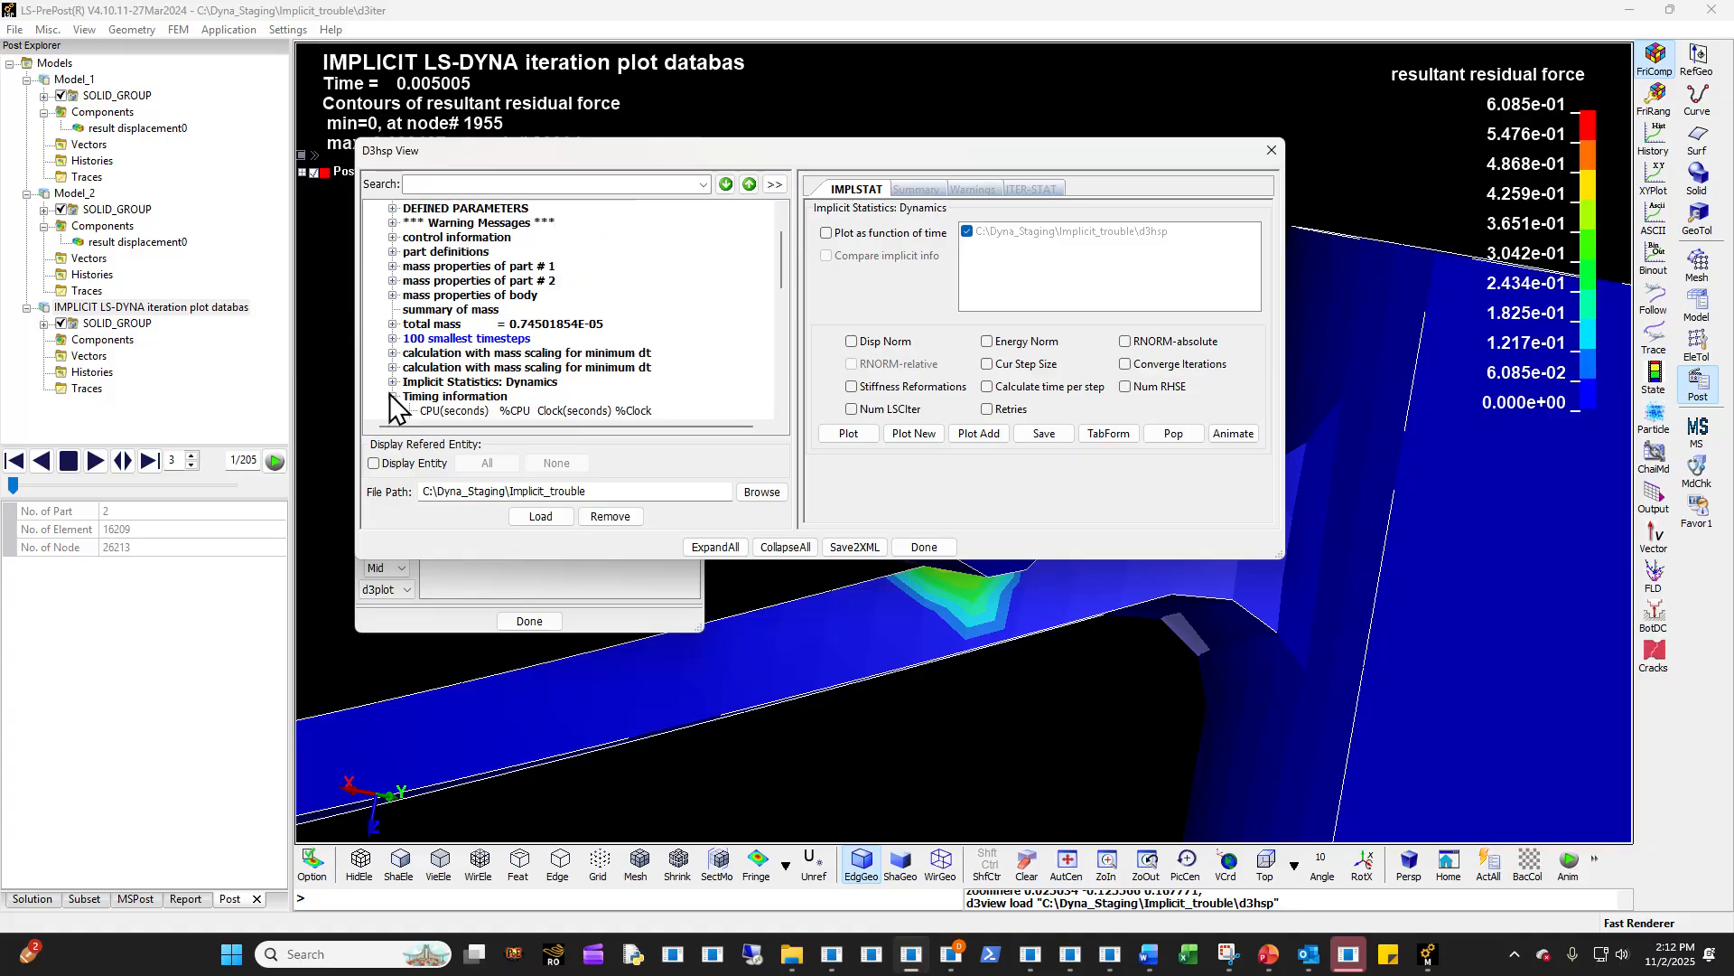
- Expand Implicit Statistics: Dynamics down to steps 2 and 3, and show the convergence norms of step 2's first iteration
click(393, 382)
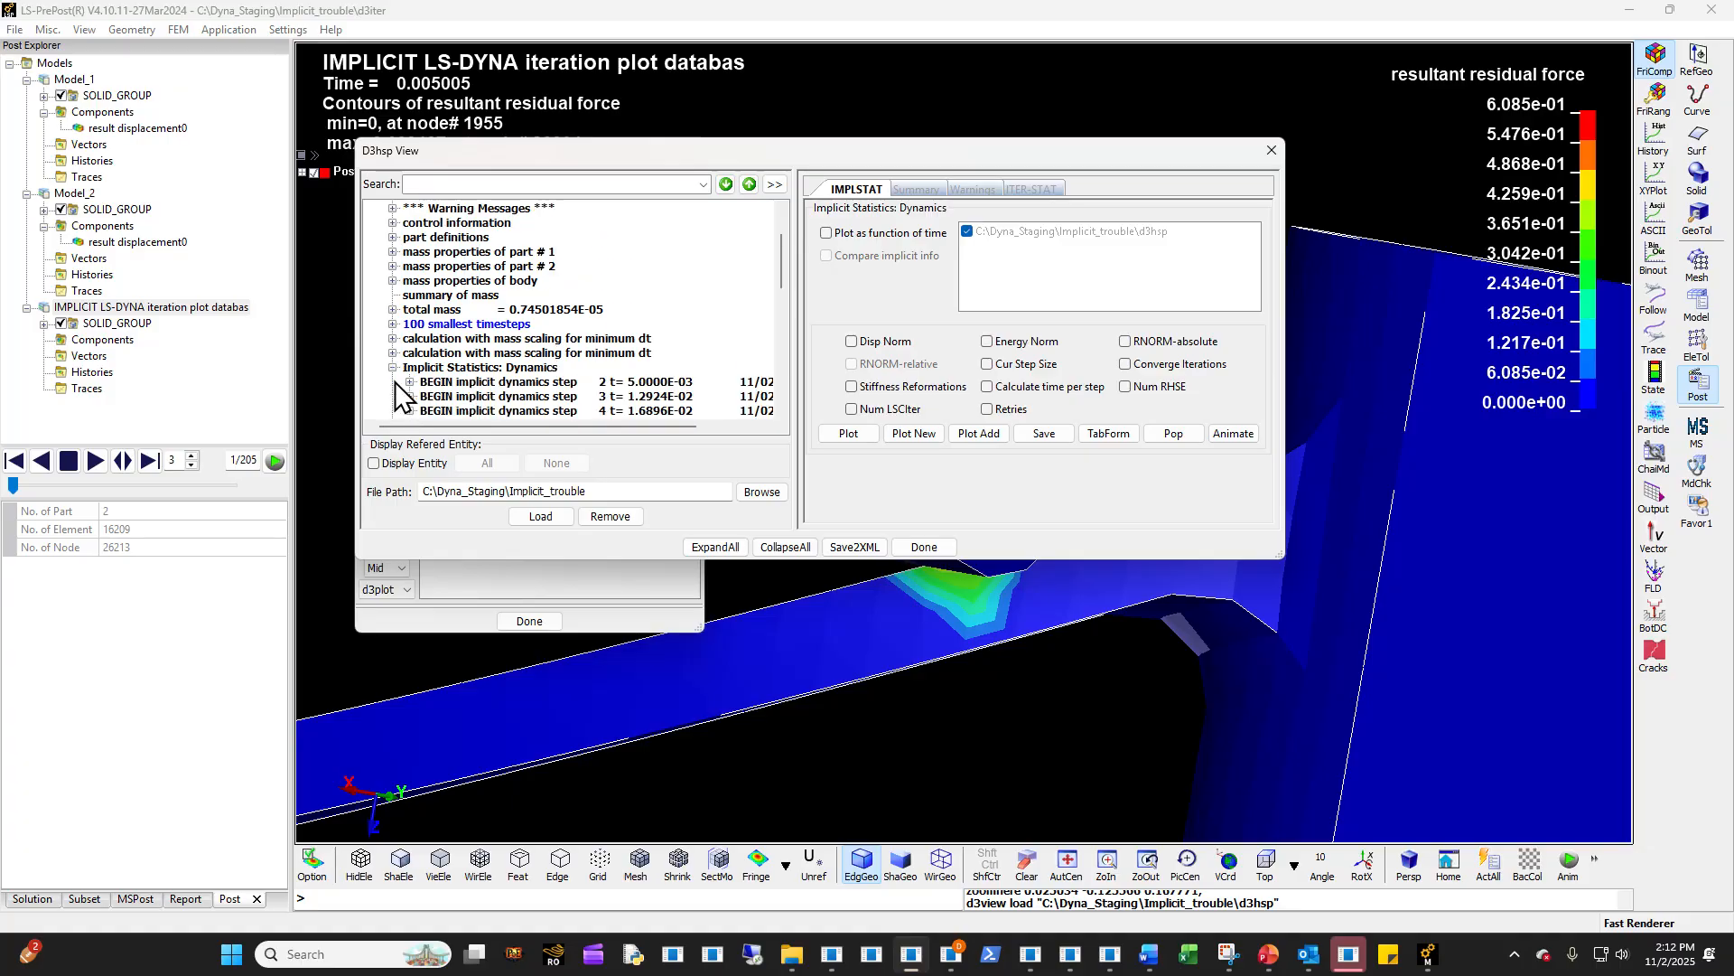
scroll(403, 377, down, 3)
scroll(403, 378, up, 1)
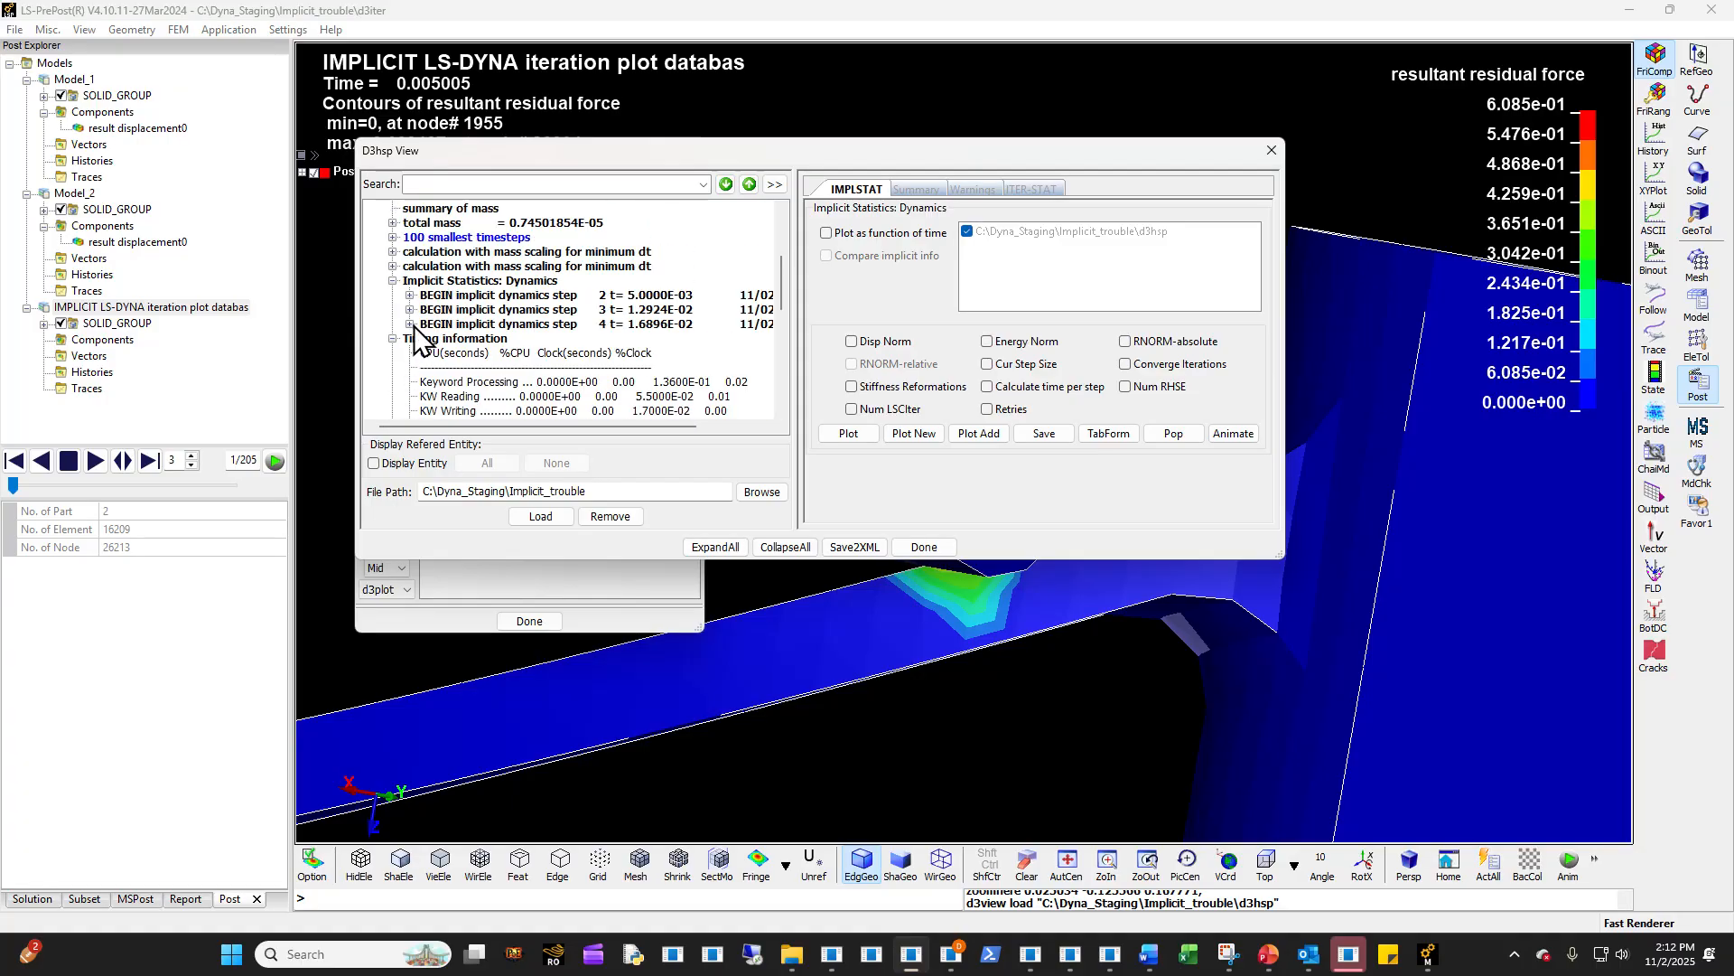
click(410, 324)
scroll(414, 316, up, 3)
click(410, 323)
scroll(408, 329, up, 2)
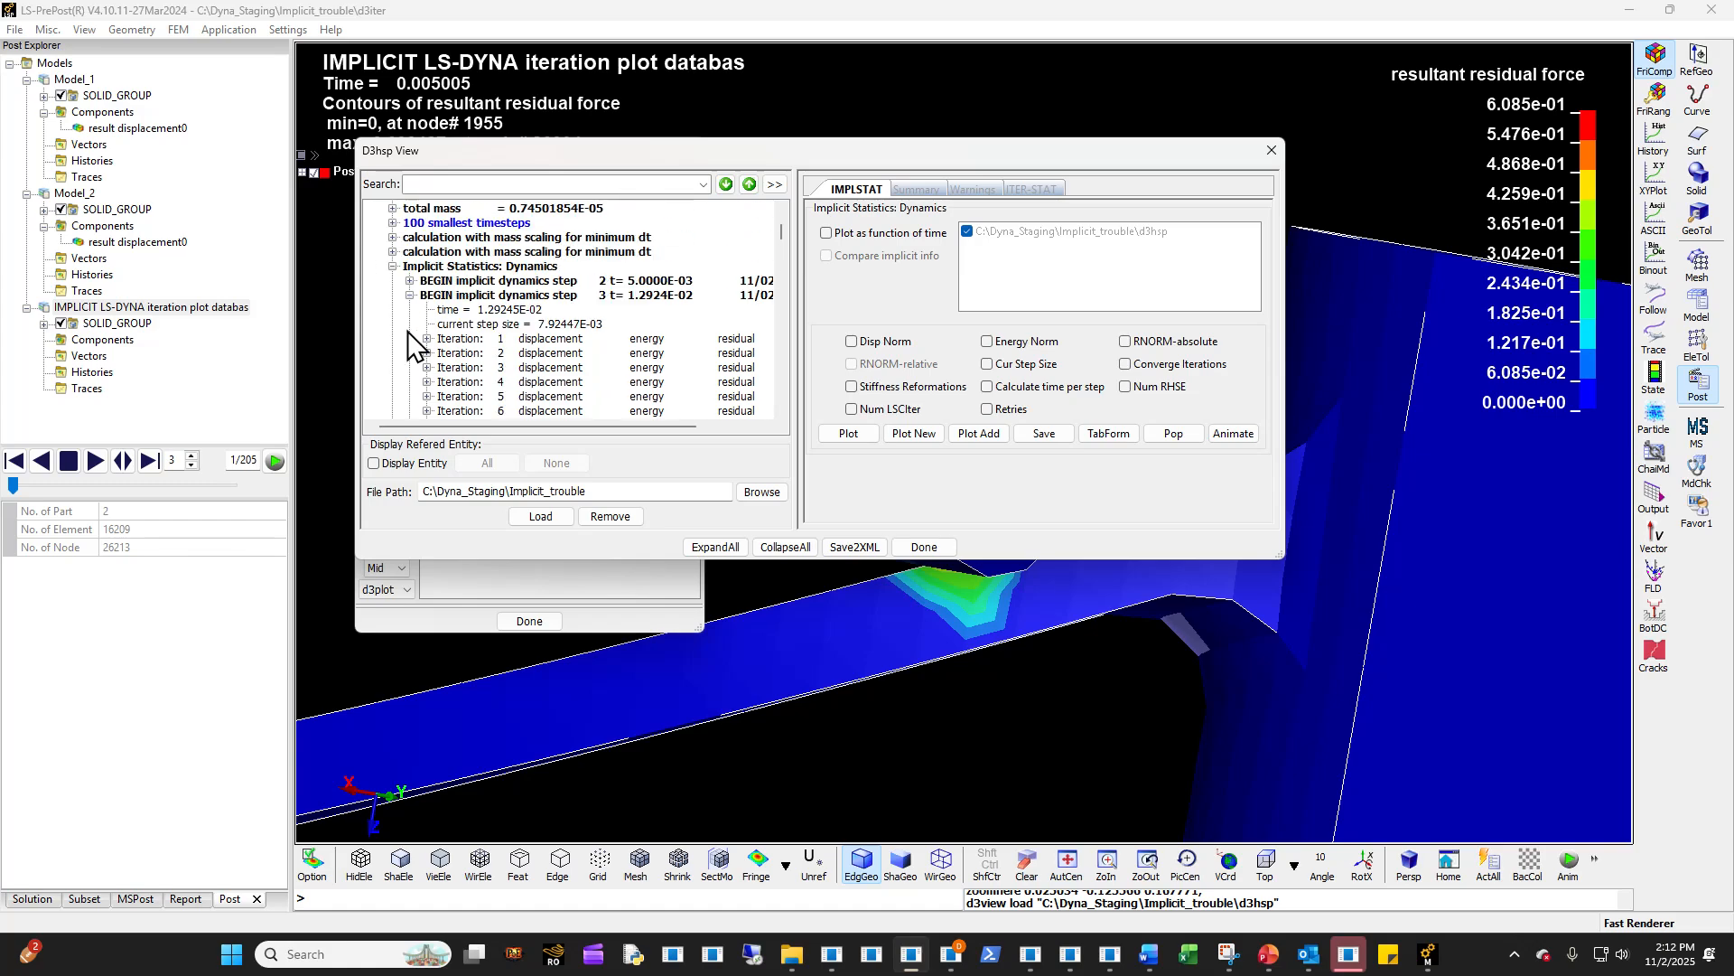
click(409, 281)
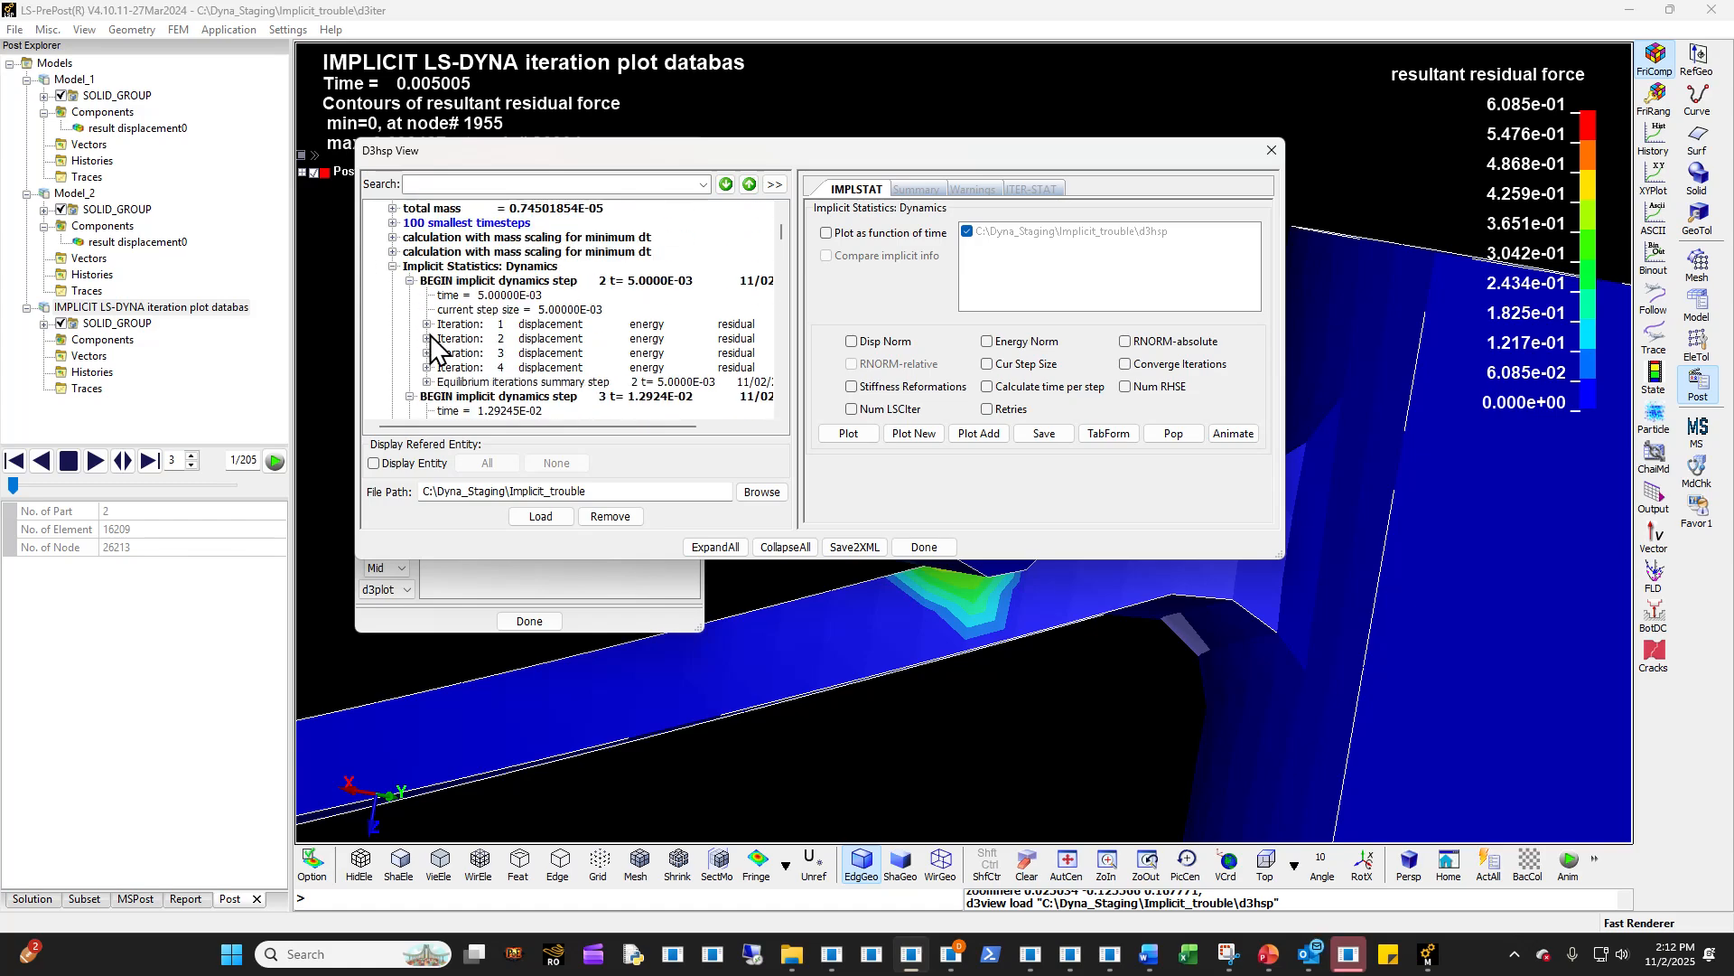
click(427, 325)
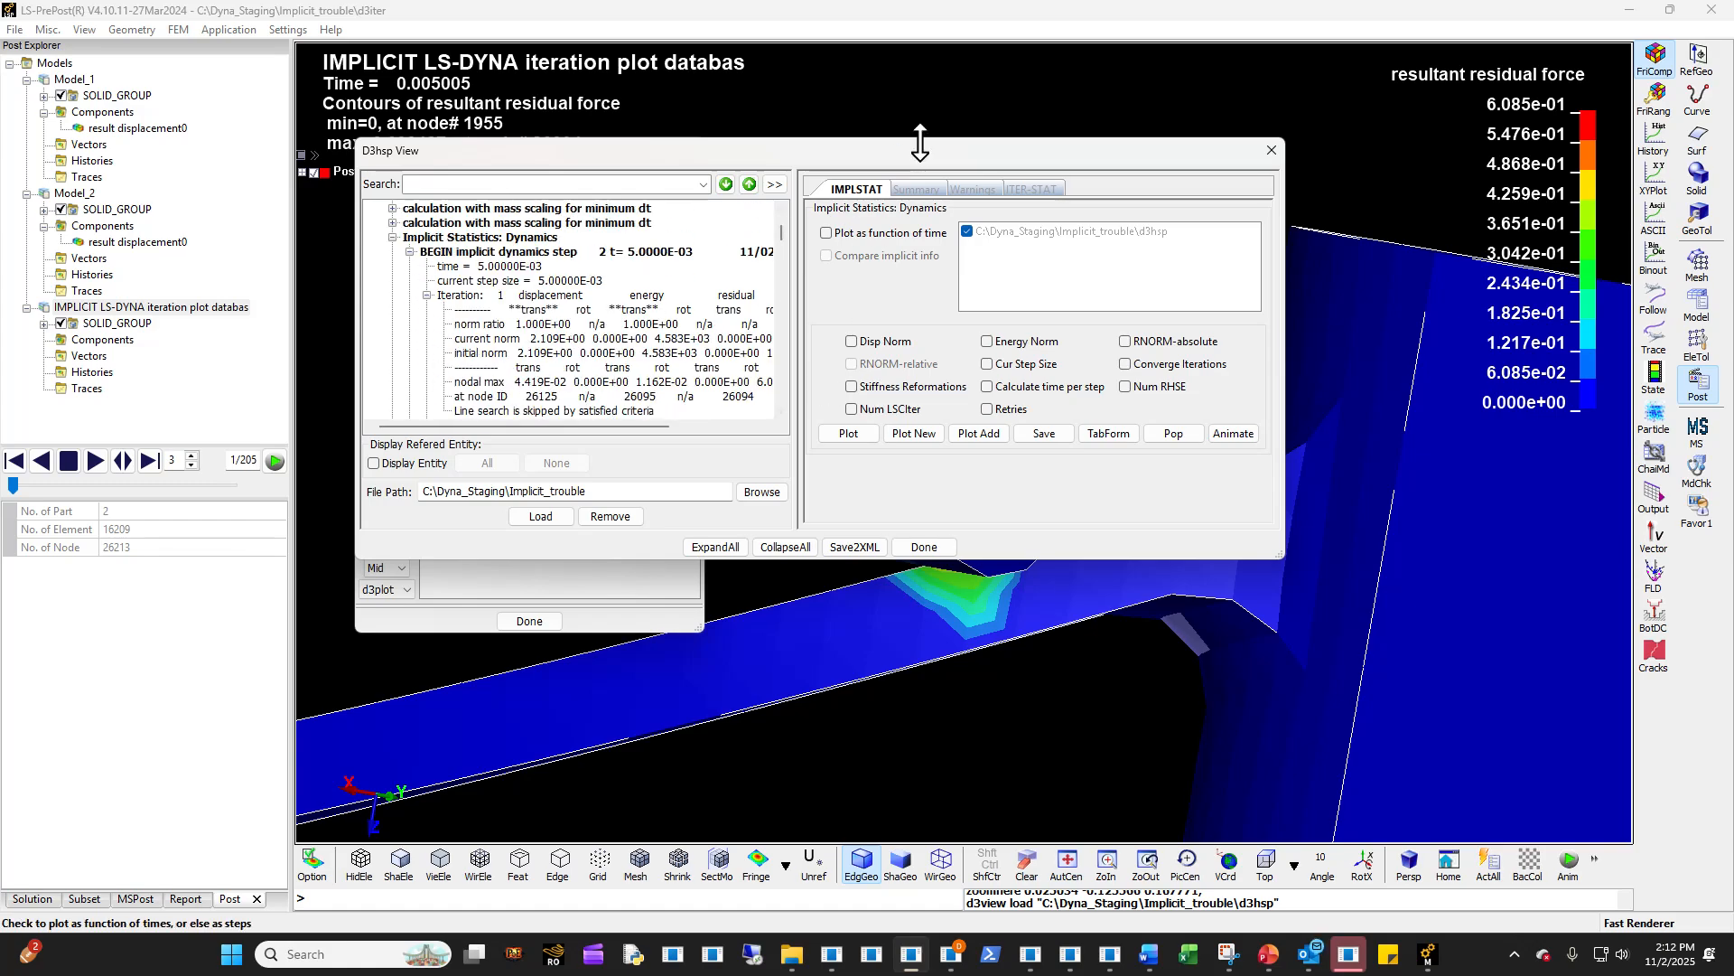
- Widen D3hsp View, plot the displacement norm for implicit step 2 with Plot as function of time enabled, and close the graph
drag(1287, 309, 1581, 308)
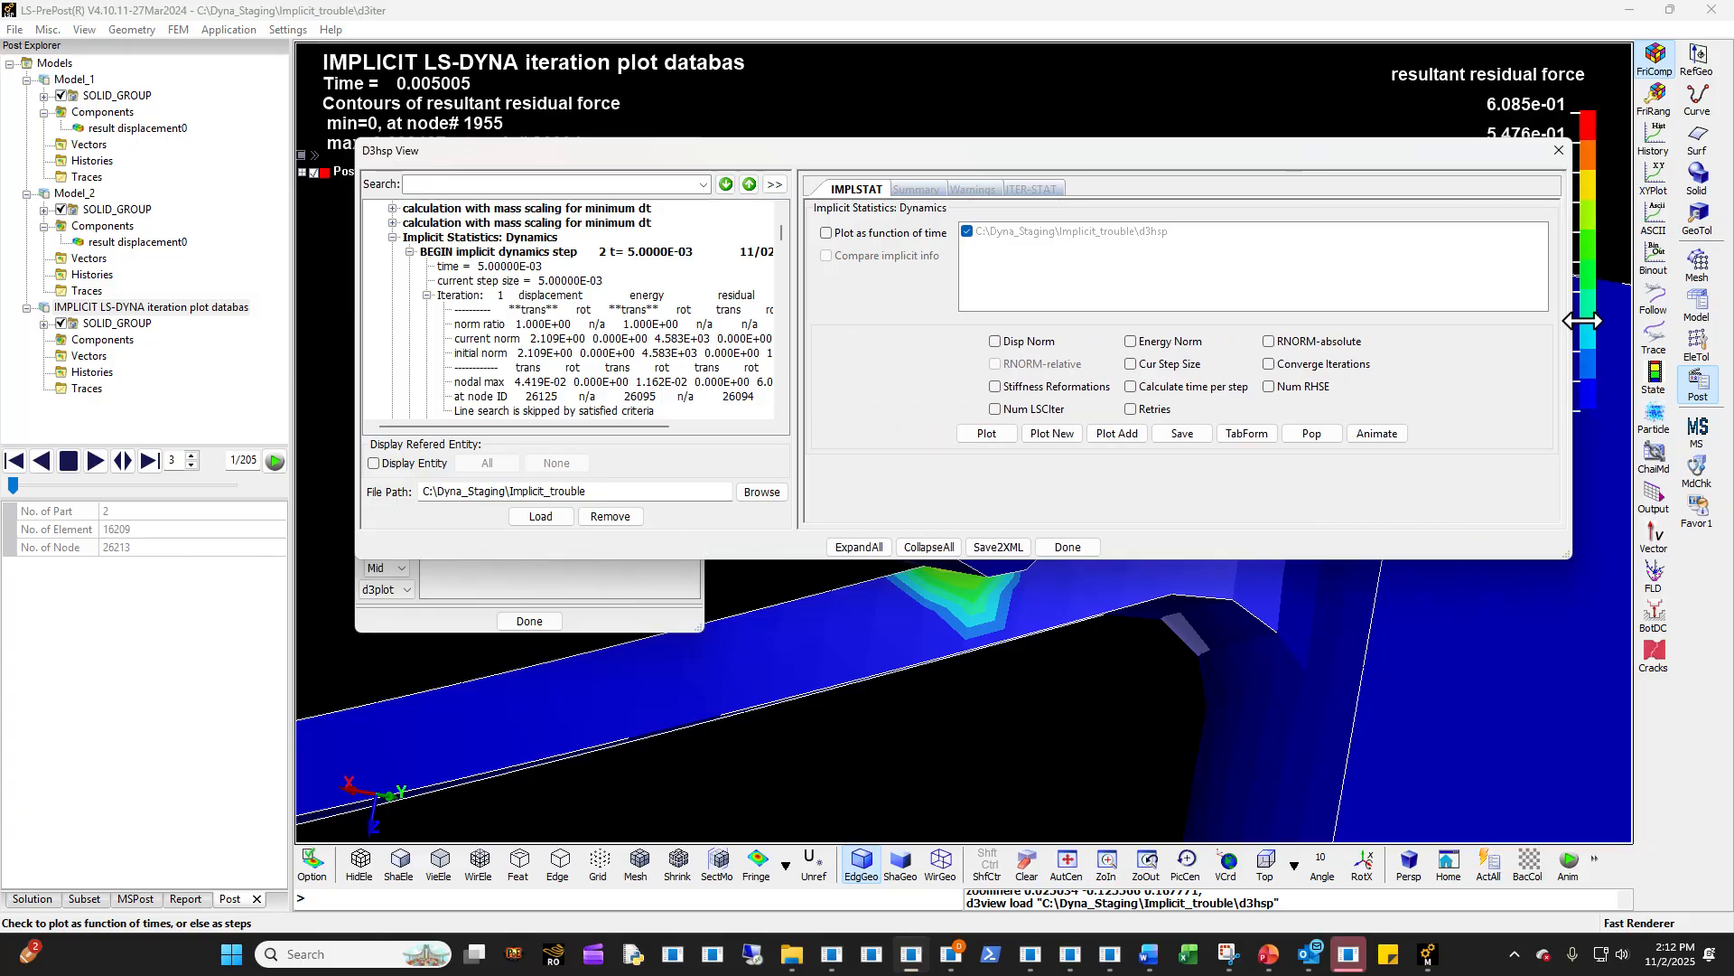
click(627, 367)
click(917, 233)
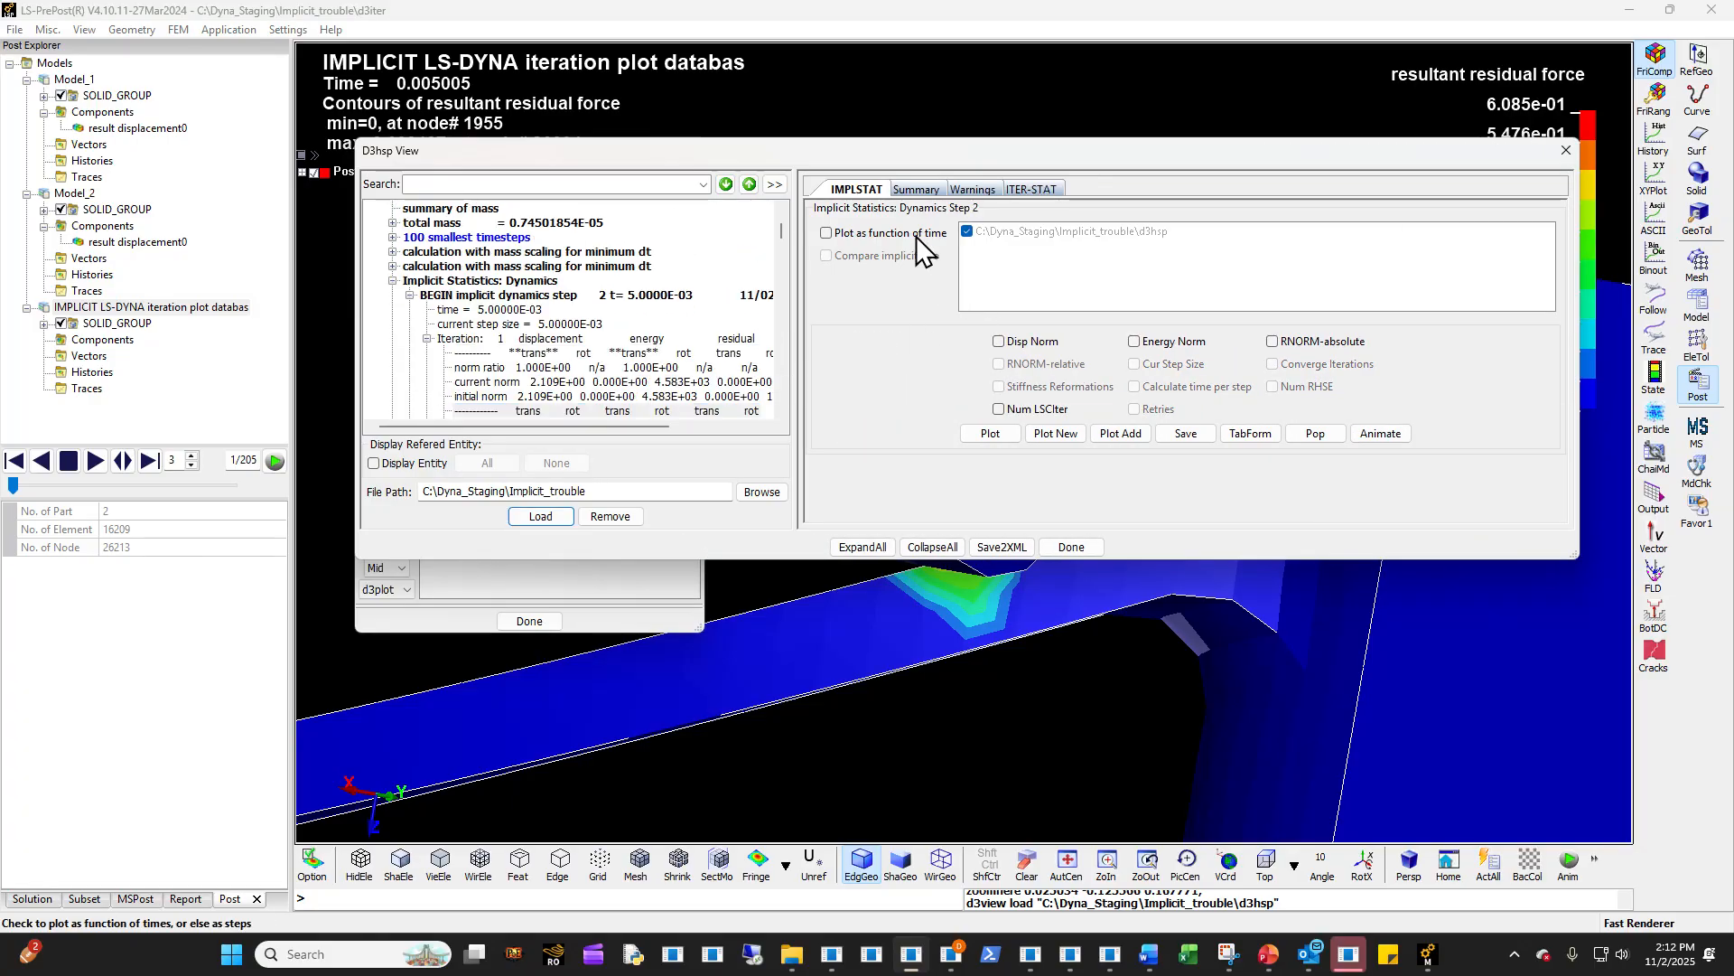
click(1000, 436)
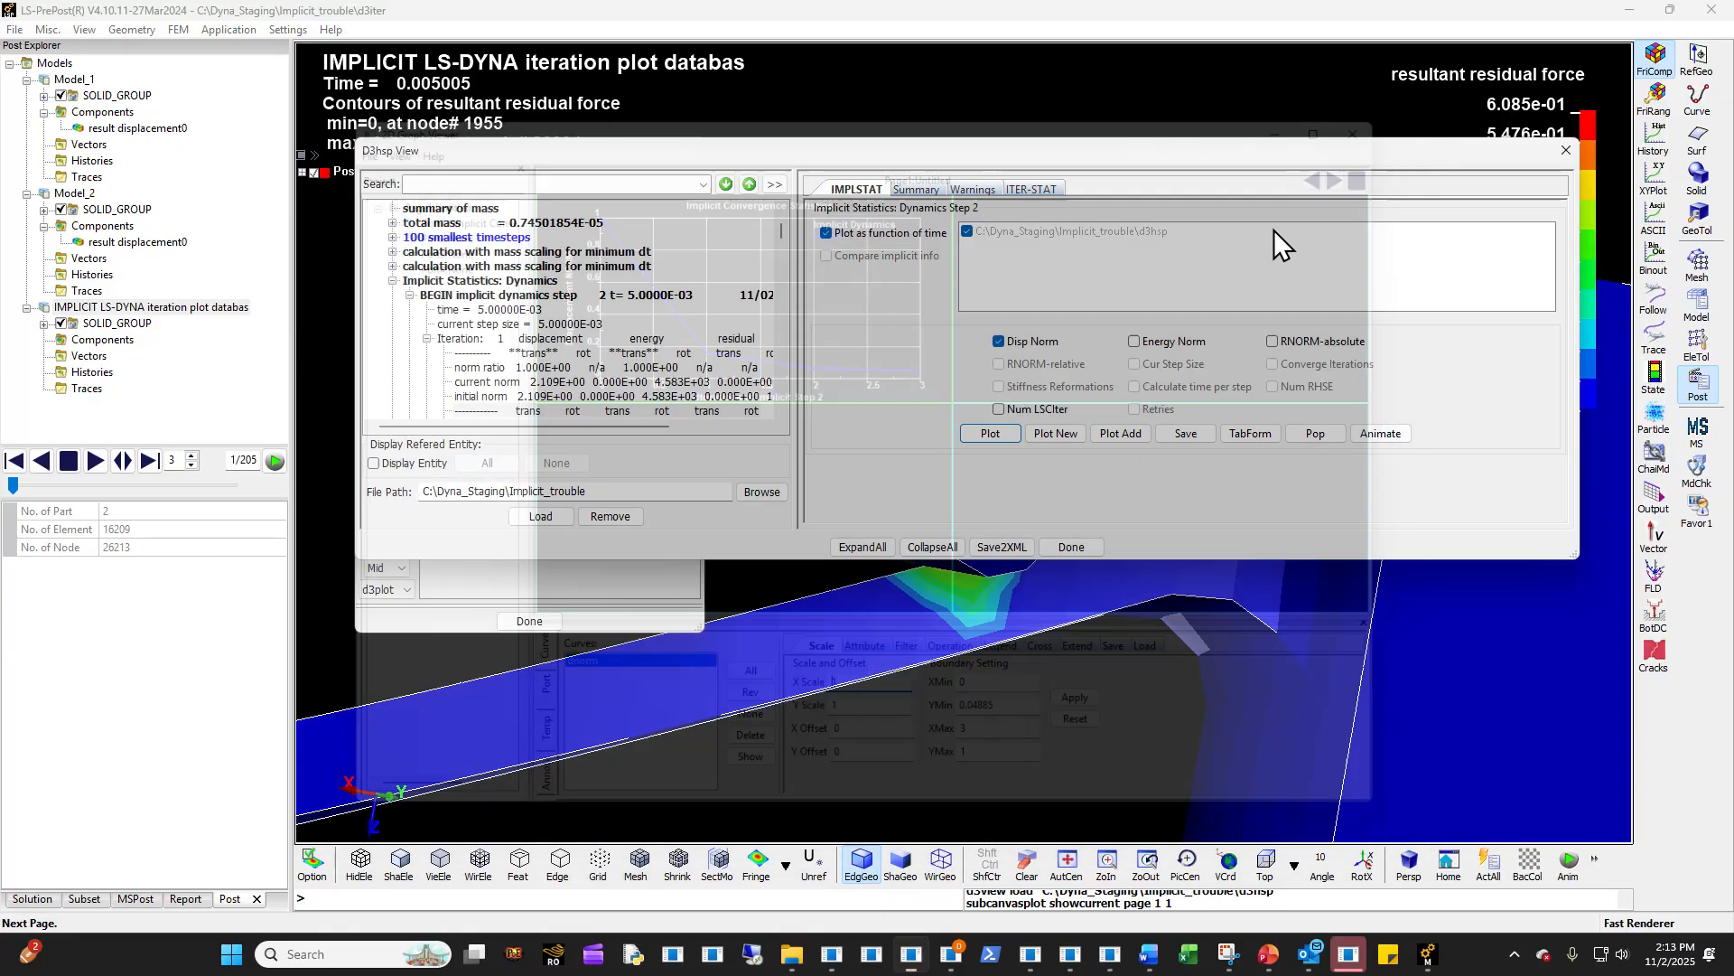
click(1380, 119)
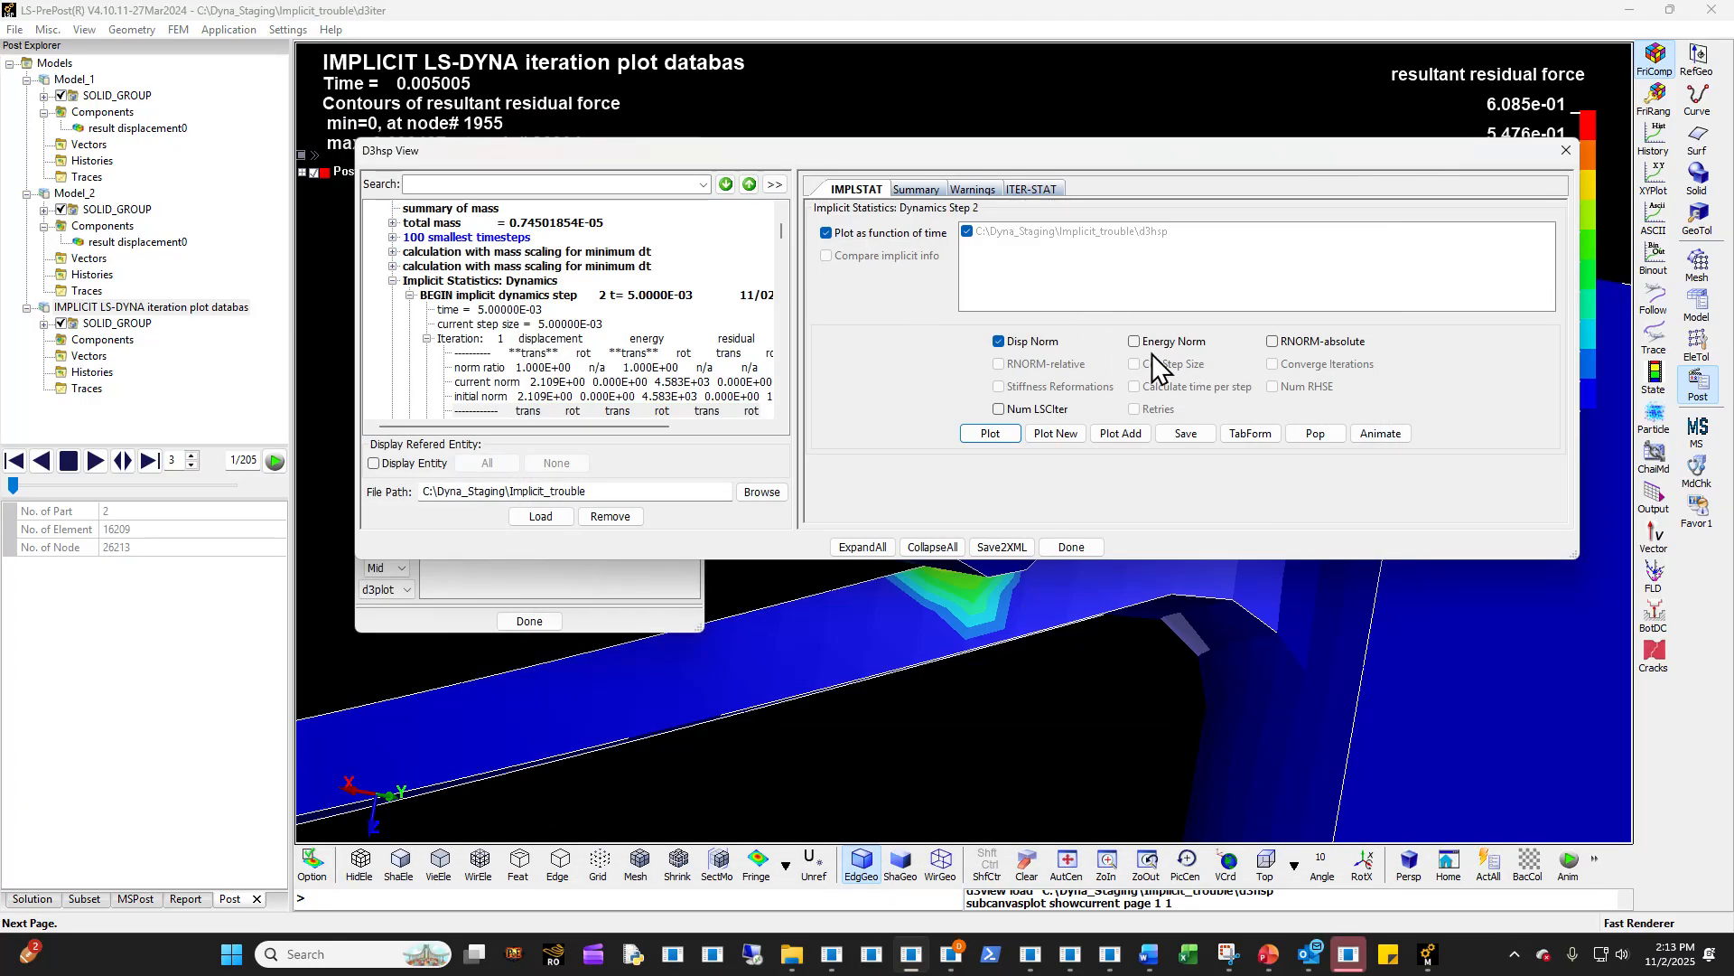
- Expand the part definitions and the first part's entry in the d3hsp tree to review its properties
scroll(626, 384, up, 4)
scroll(626, 385, up, 1)
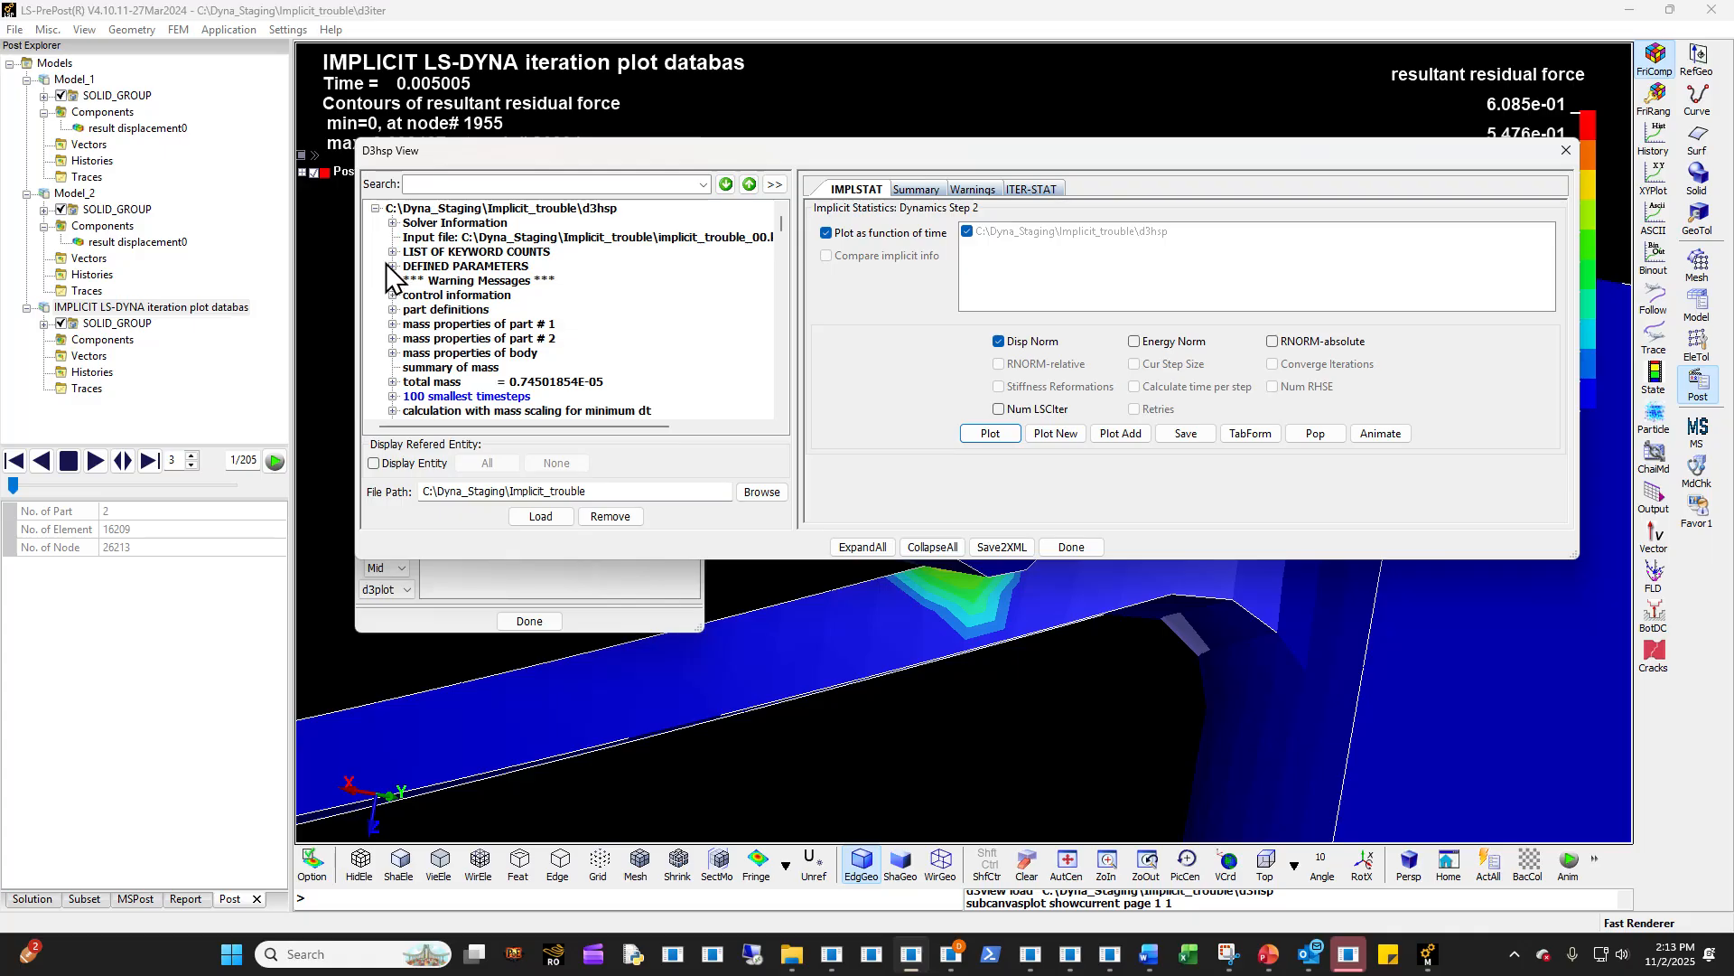
click(392, 309)
click(407, 324)
scroll(387, 379, down, 4)
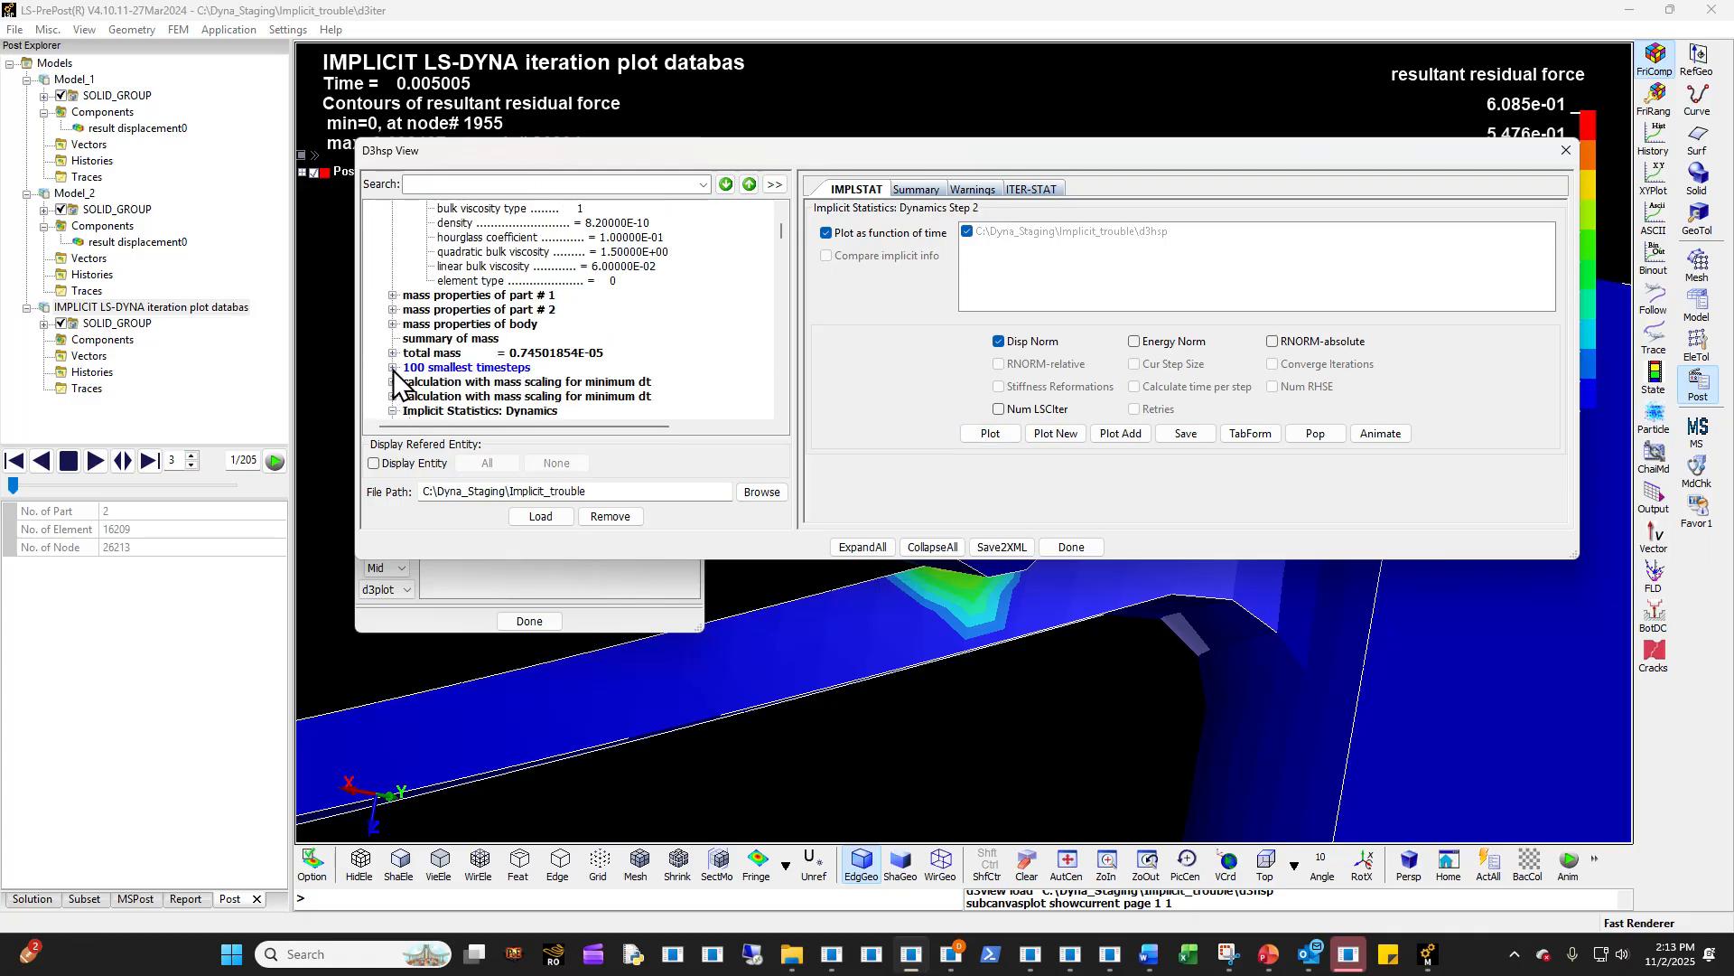
- Collapse the Implicit Statistics: Dynamics and Timing information sections of the d3hsp tree
scroll(412, 334, up, 1)
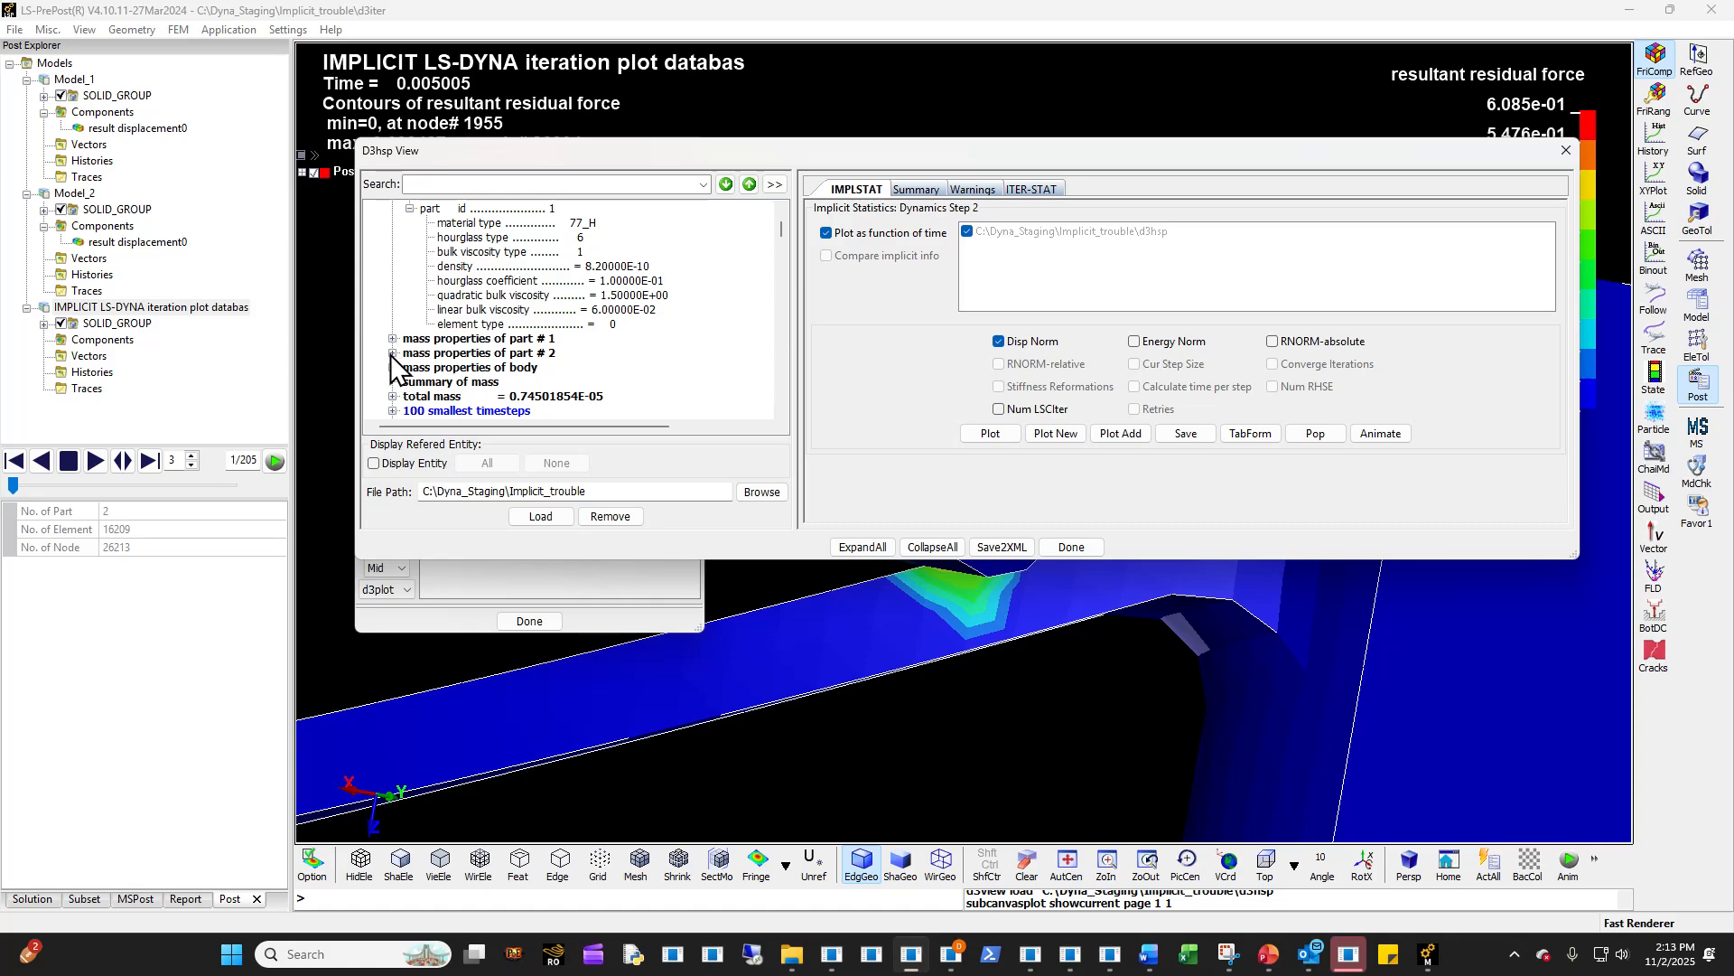
scroll(390, 354, down, 5)
scroll(392, 395, up, 1)
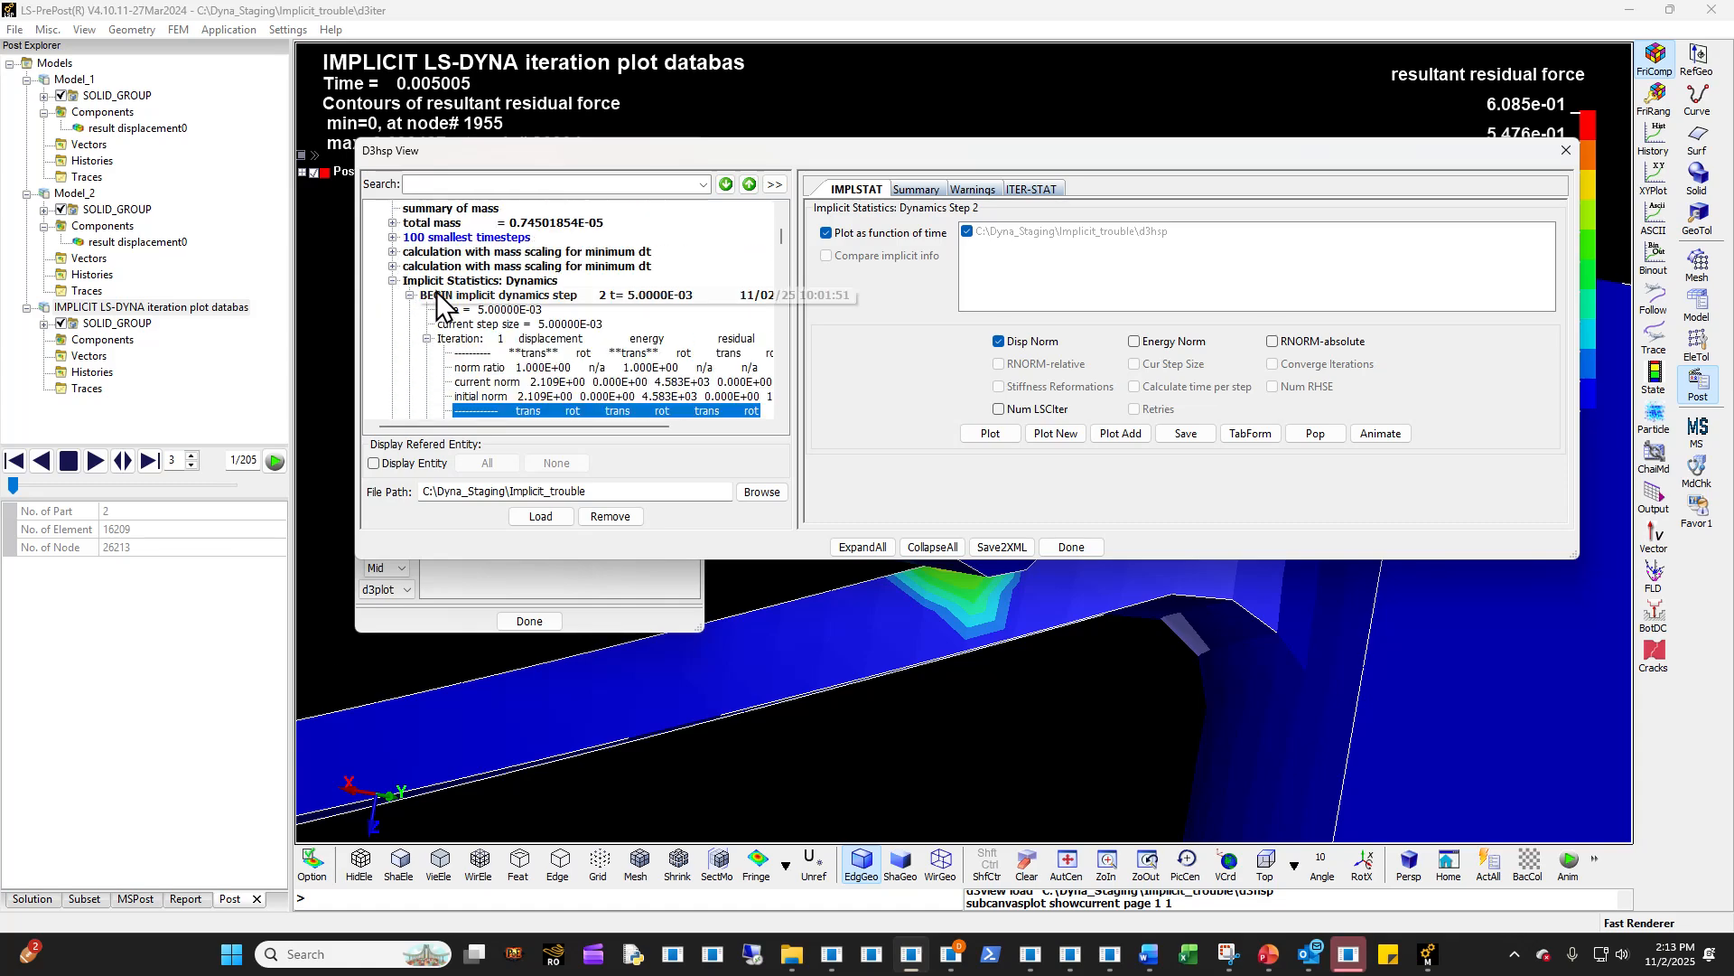
click(398, 285)
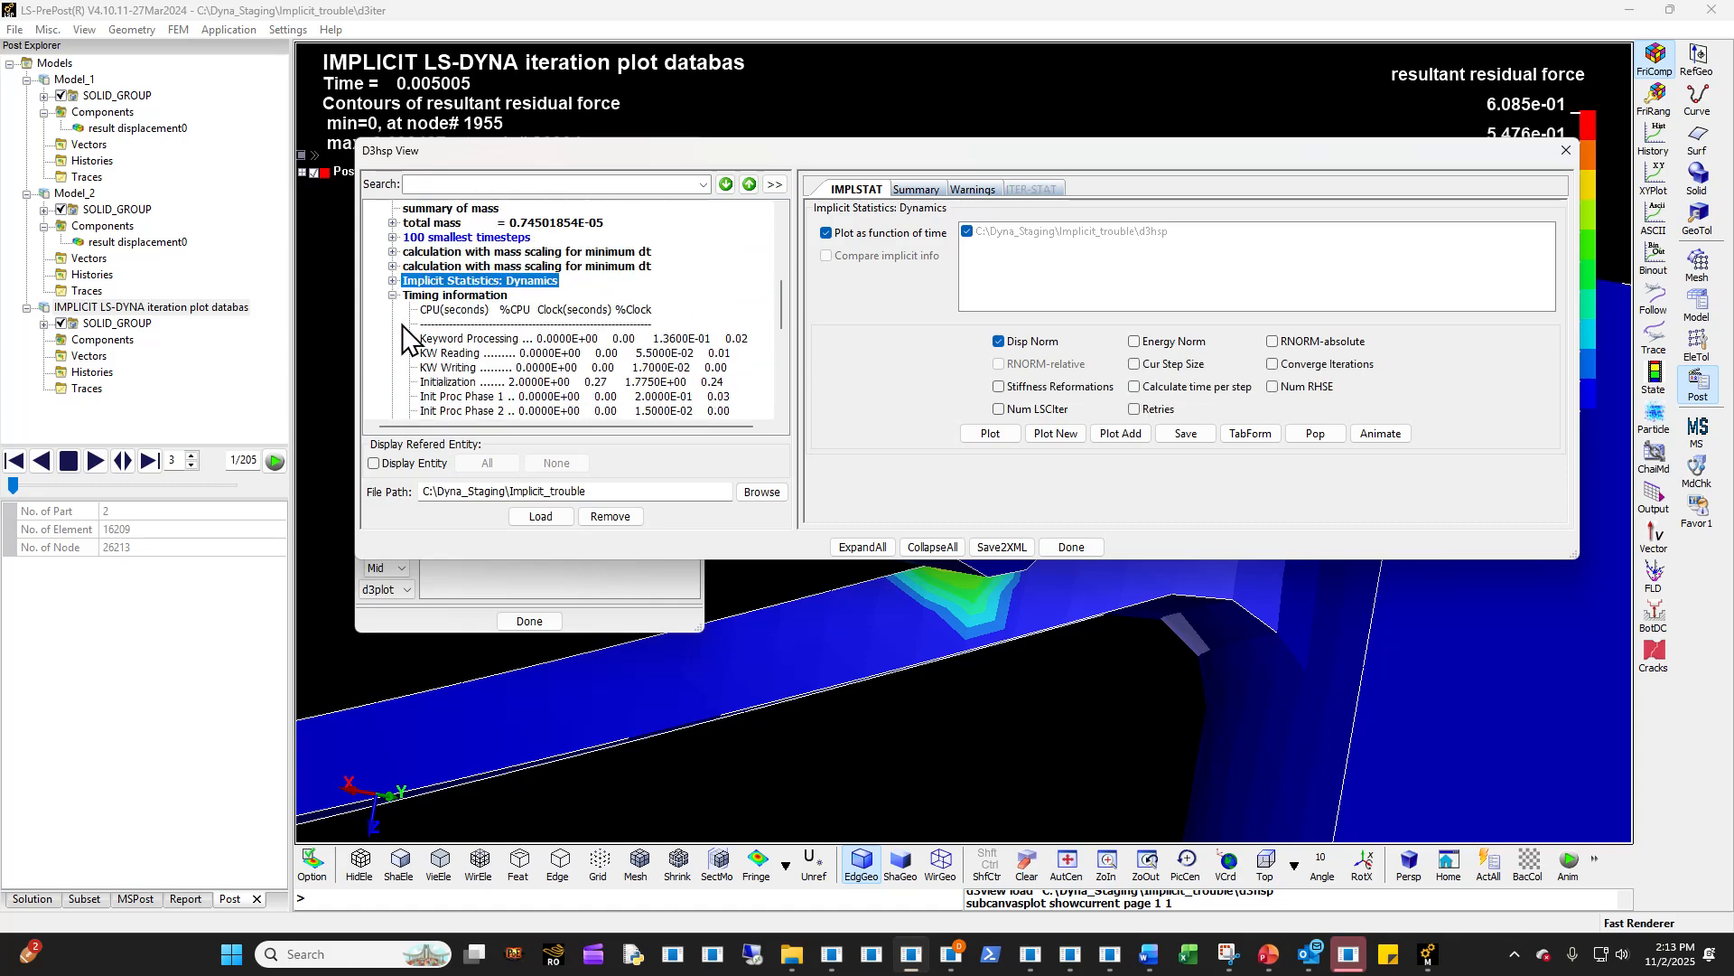
click(393, 281)
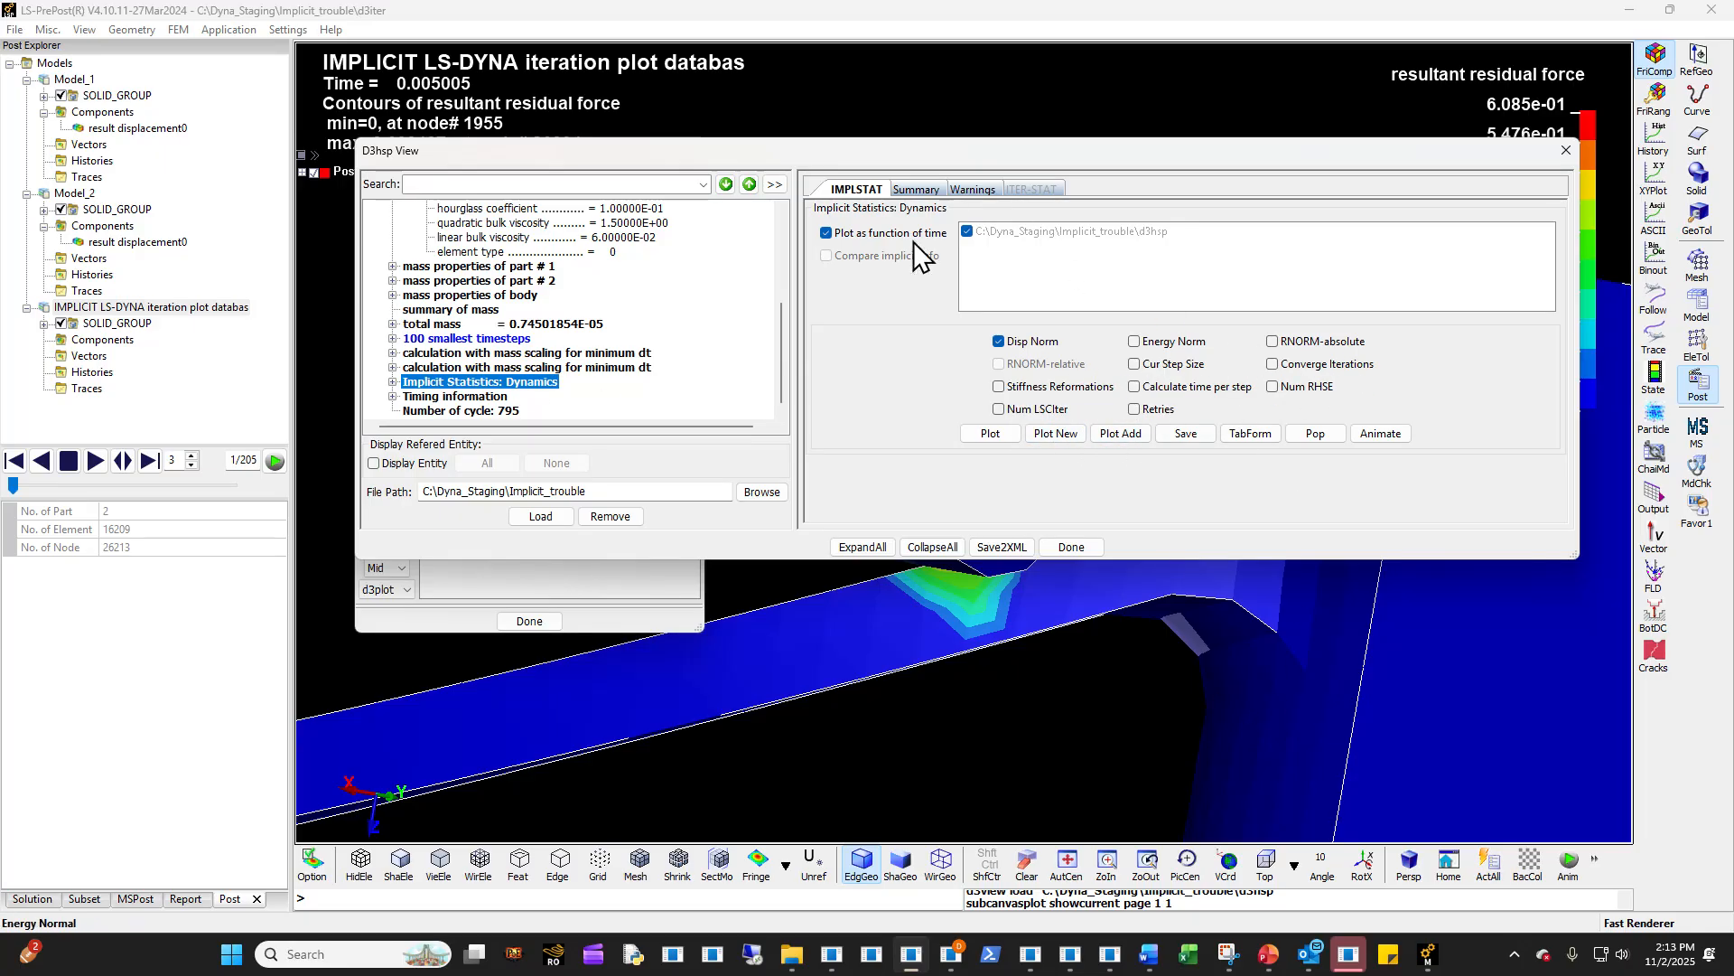
- Switch to the Systems B,C,D Mechanical window and set Static Structural 3's Solution Output to Force Convergence
click(1412, 942)
mouse_move(1427, 950)
click(1489, 871)
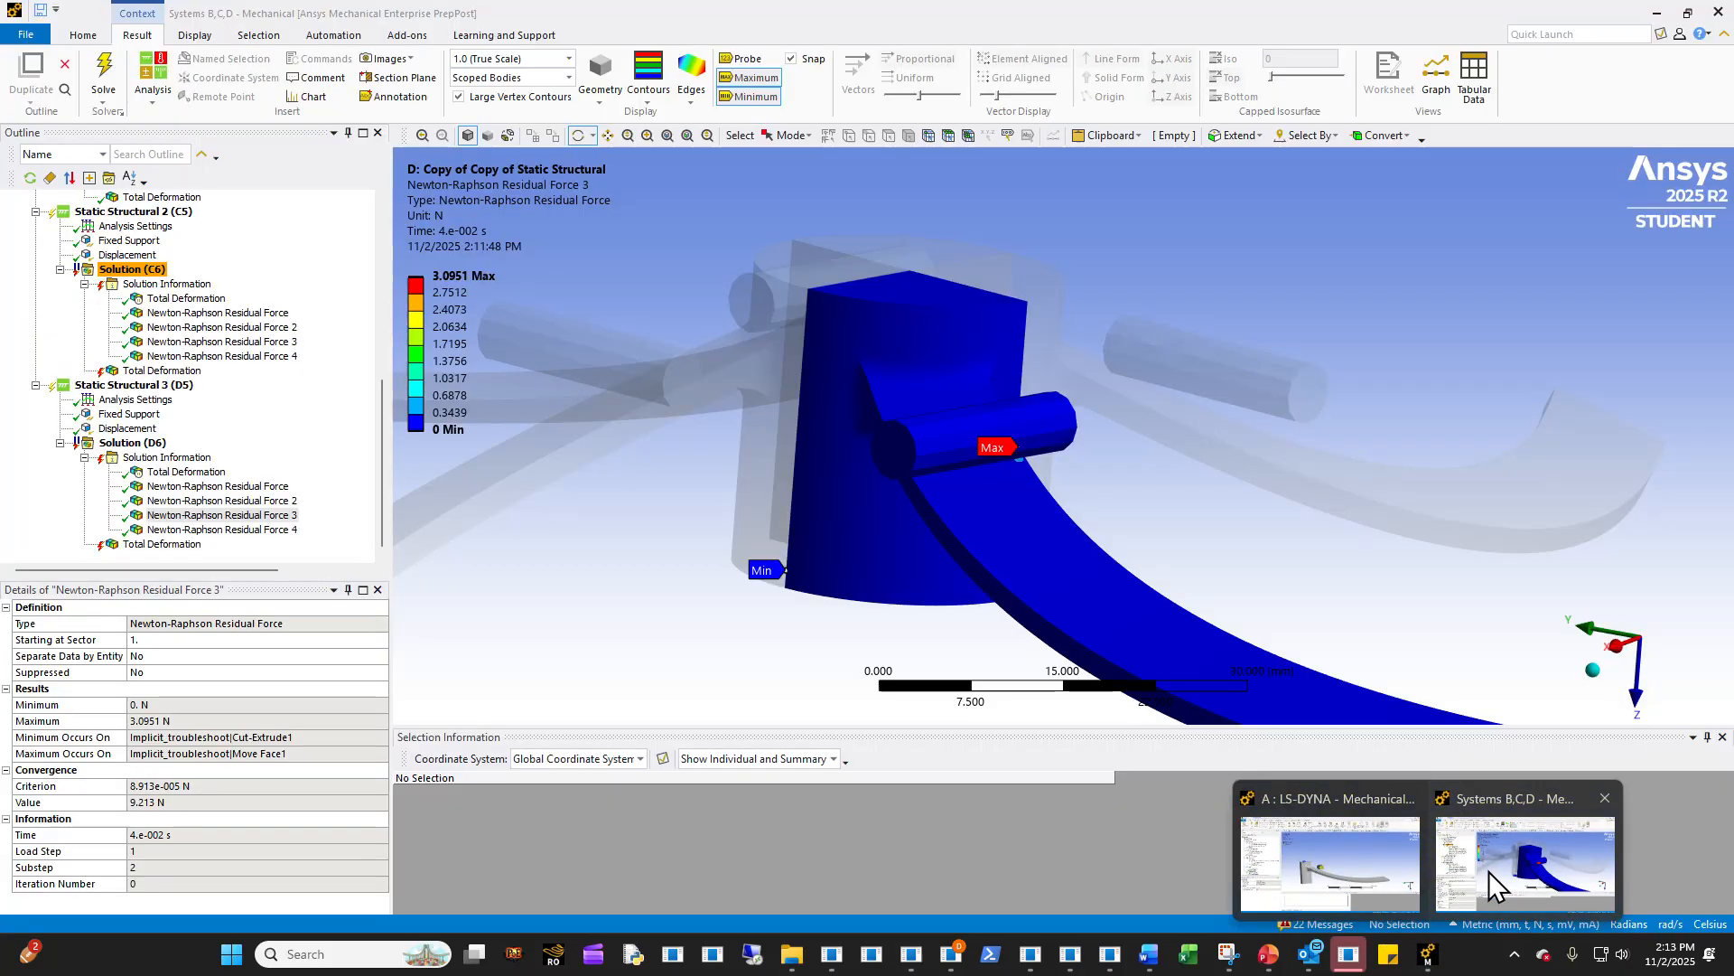
click(167, 457)
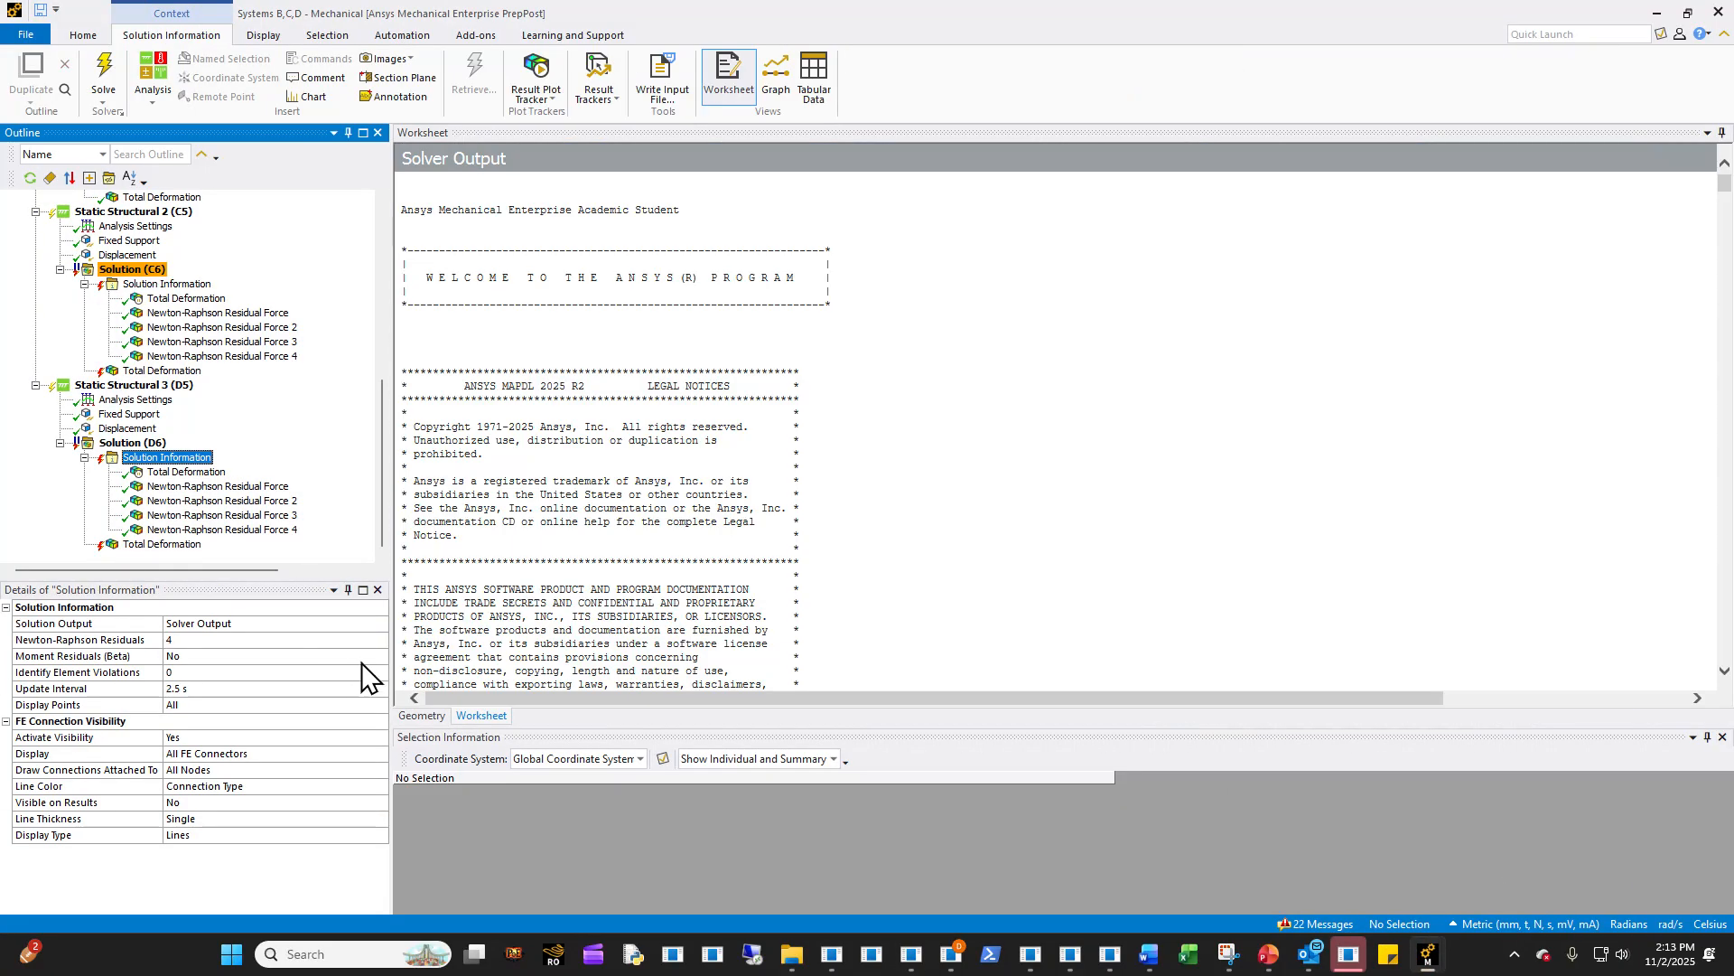
click(379, 623)
click(210, 673)
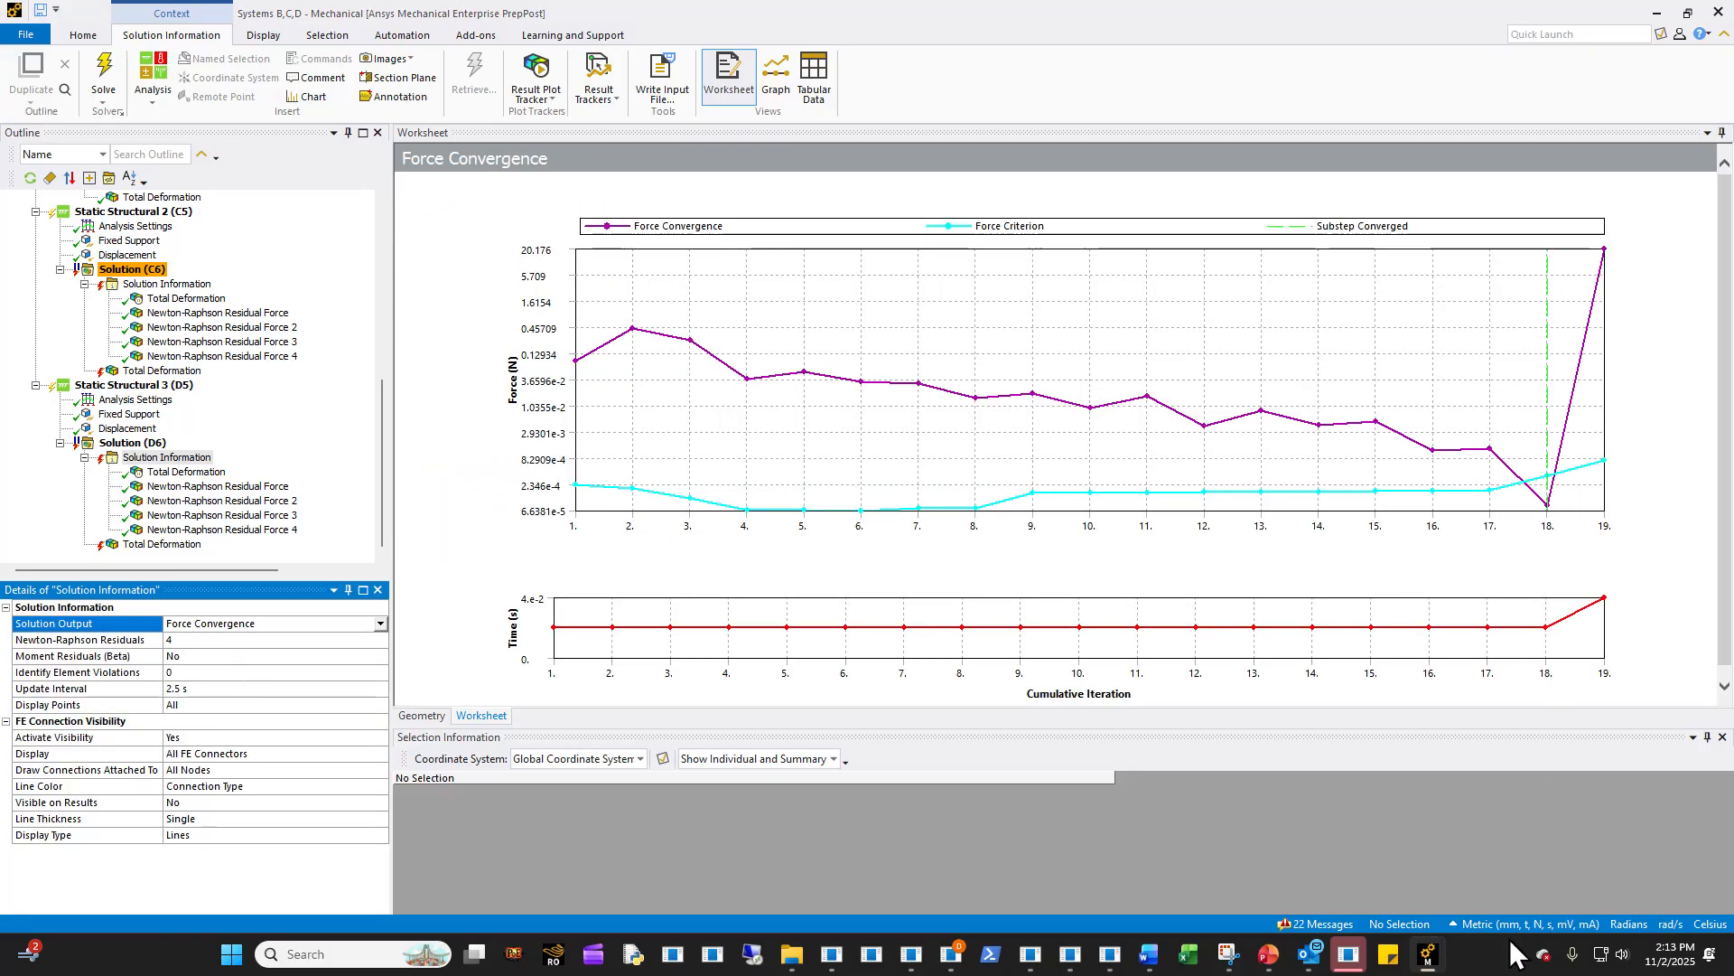
mouse_move(946, 960)
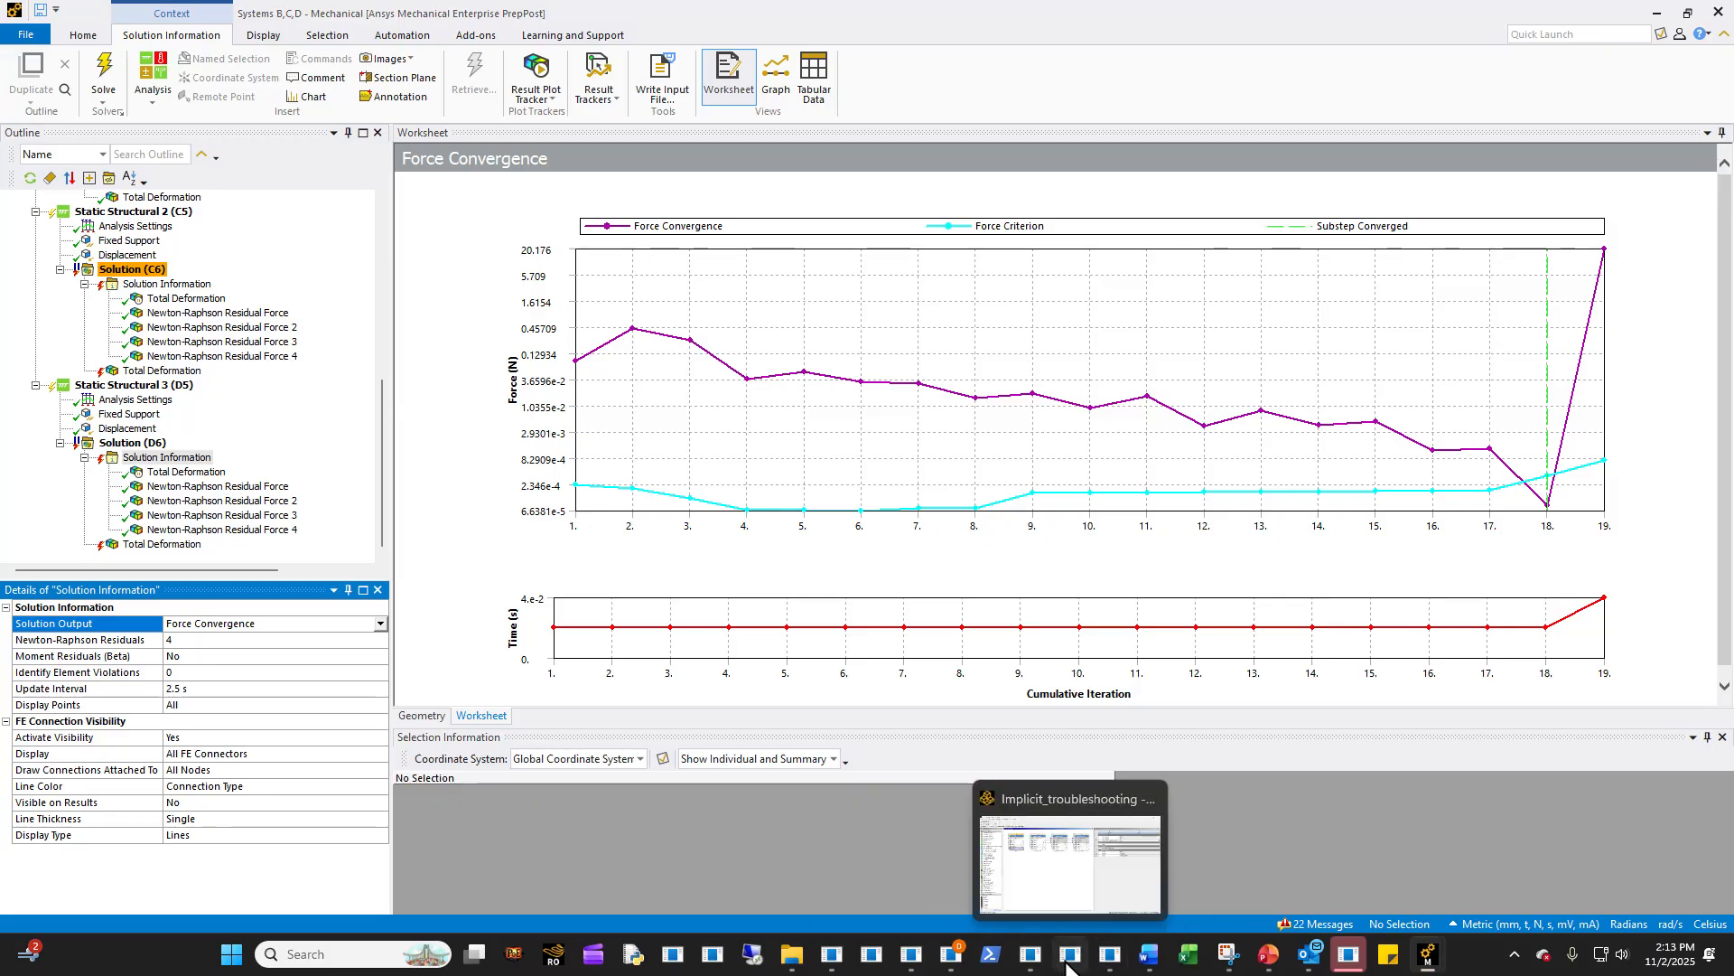
mouse_move(1026, 965)
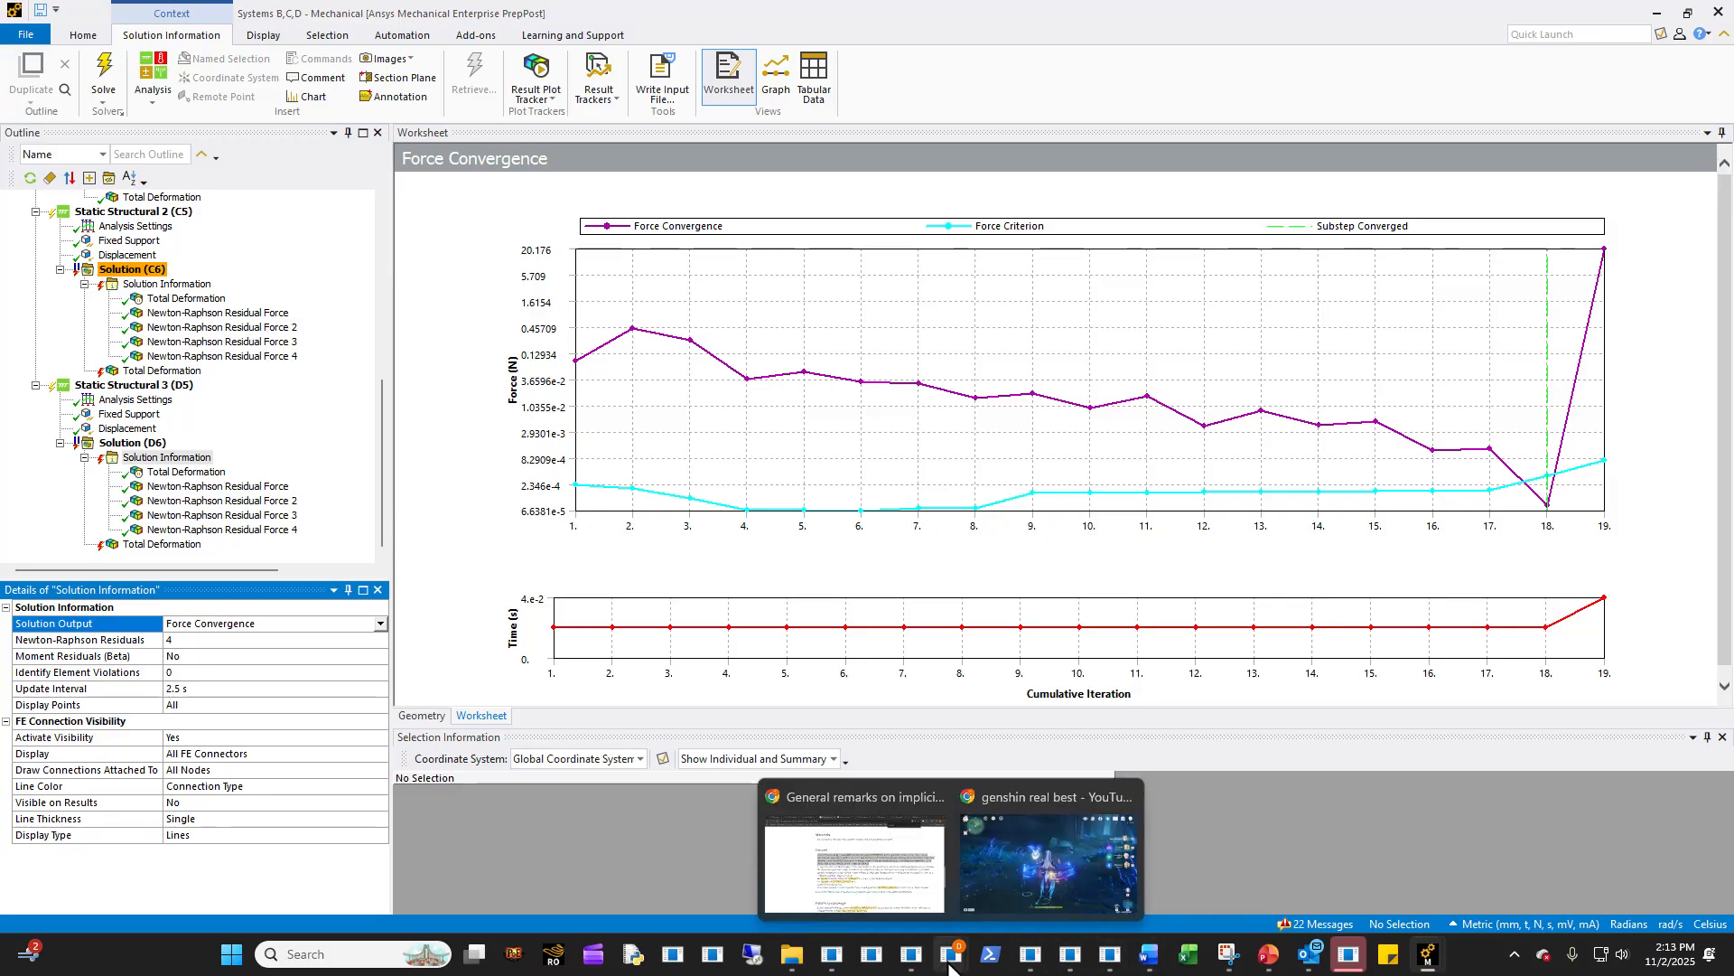
click(832, 965)
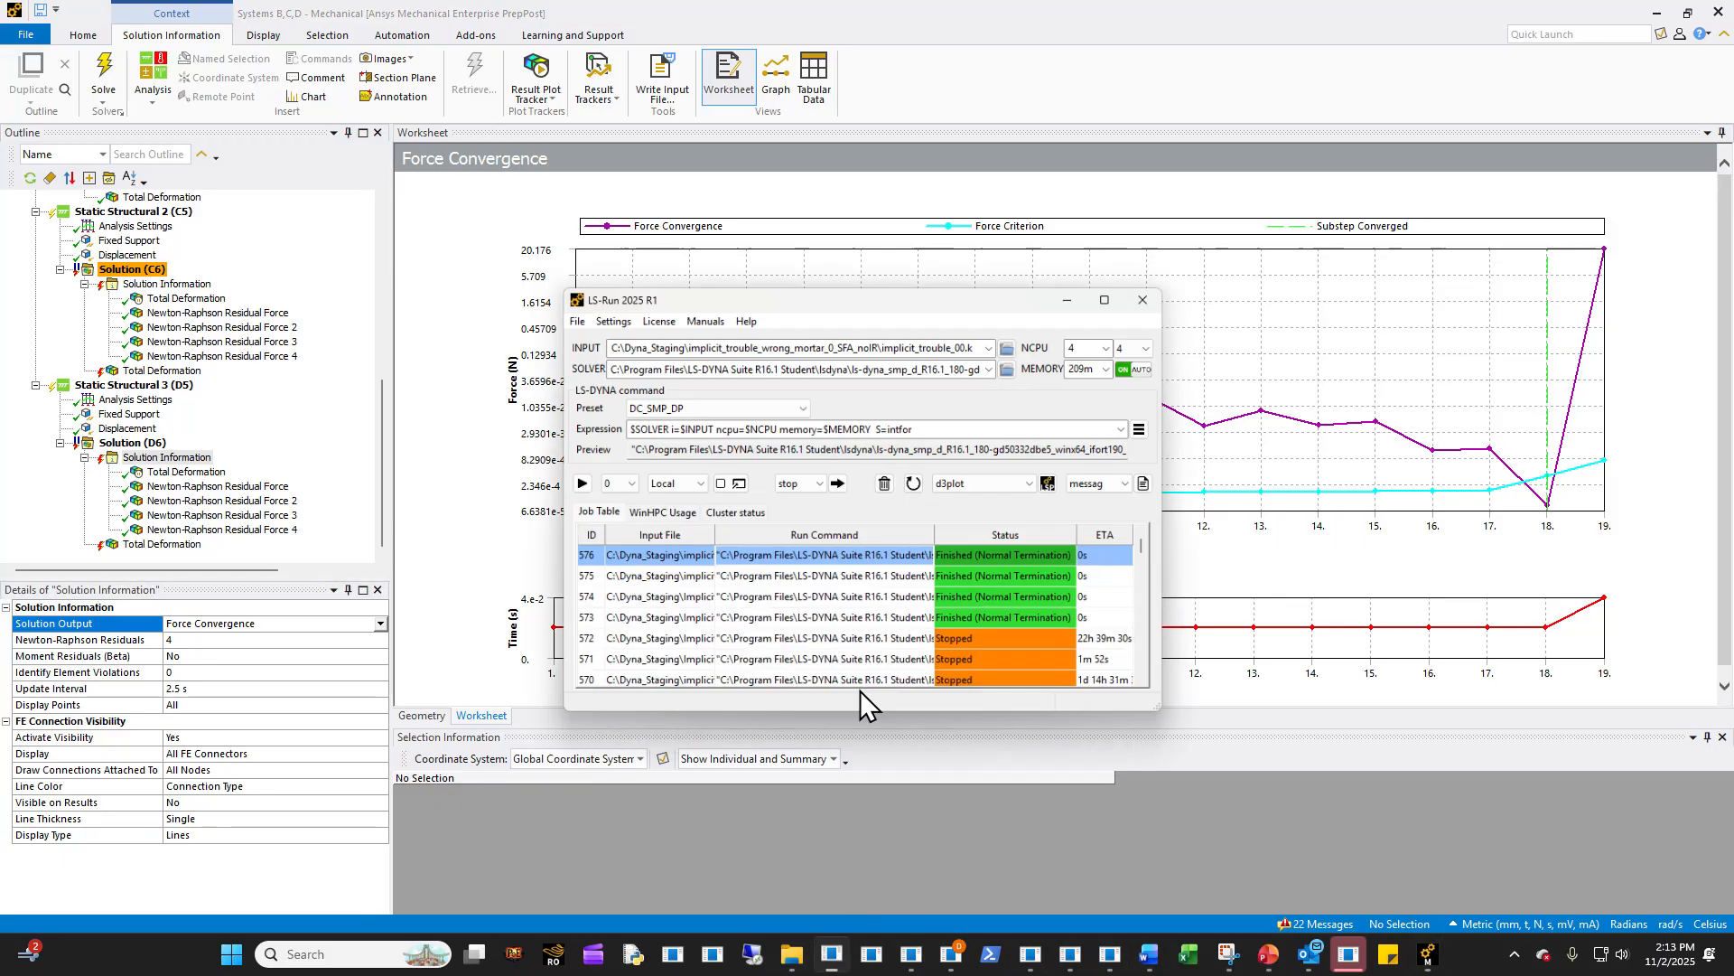
click(1089, 248)
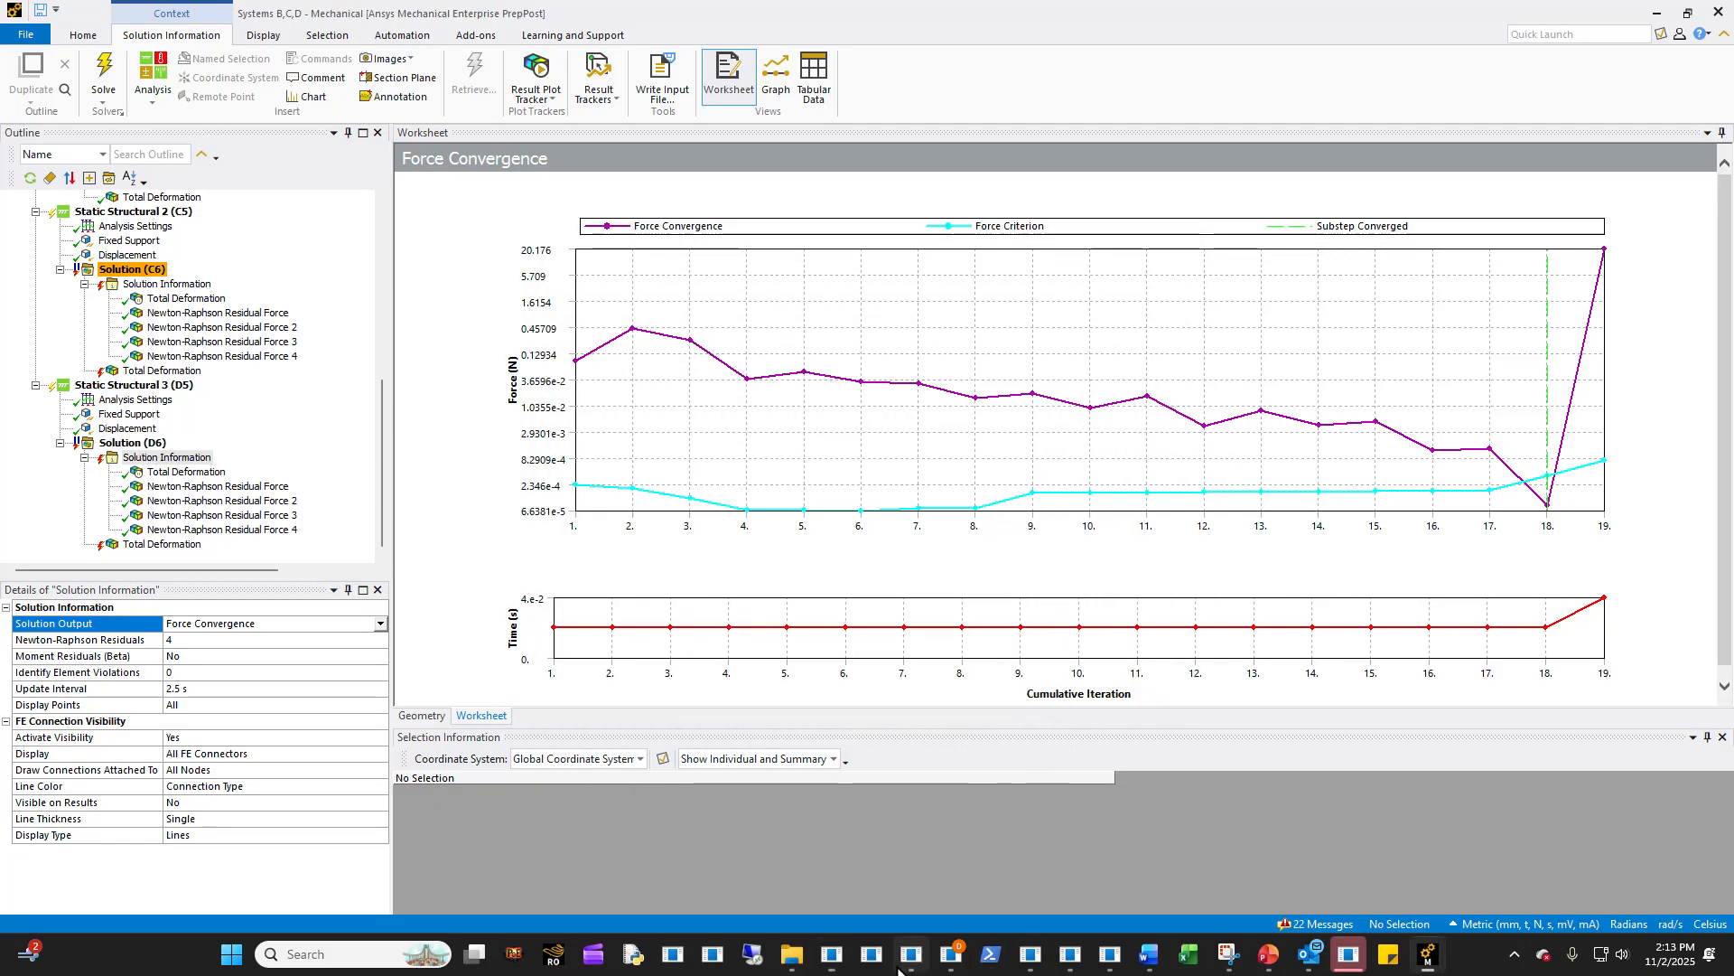
- Switch to the Implicit_Troubleshooting presentation in PowerPoint and go through the Common Troubleshooting steps slide to Remove Rigid Body Motions
click(1269, 955)
scroll(136, 736, down, 3)
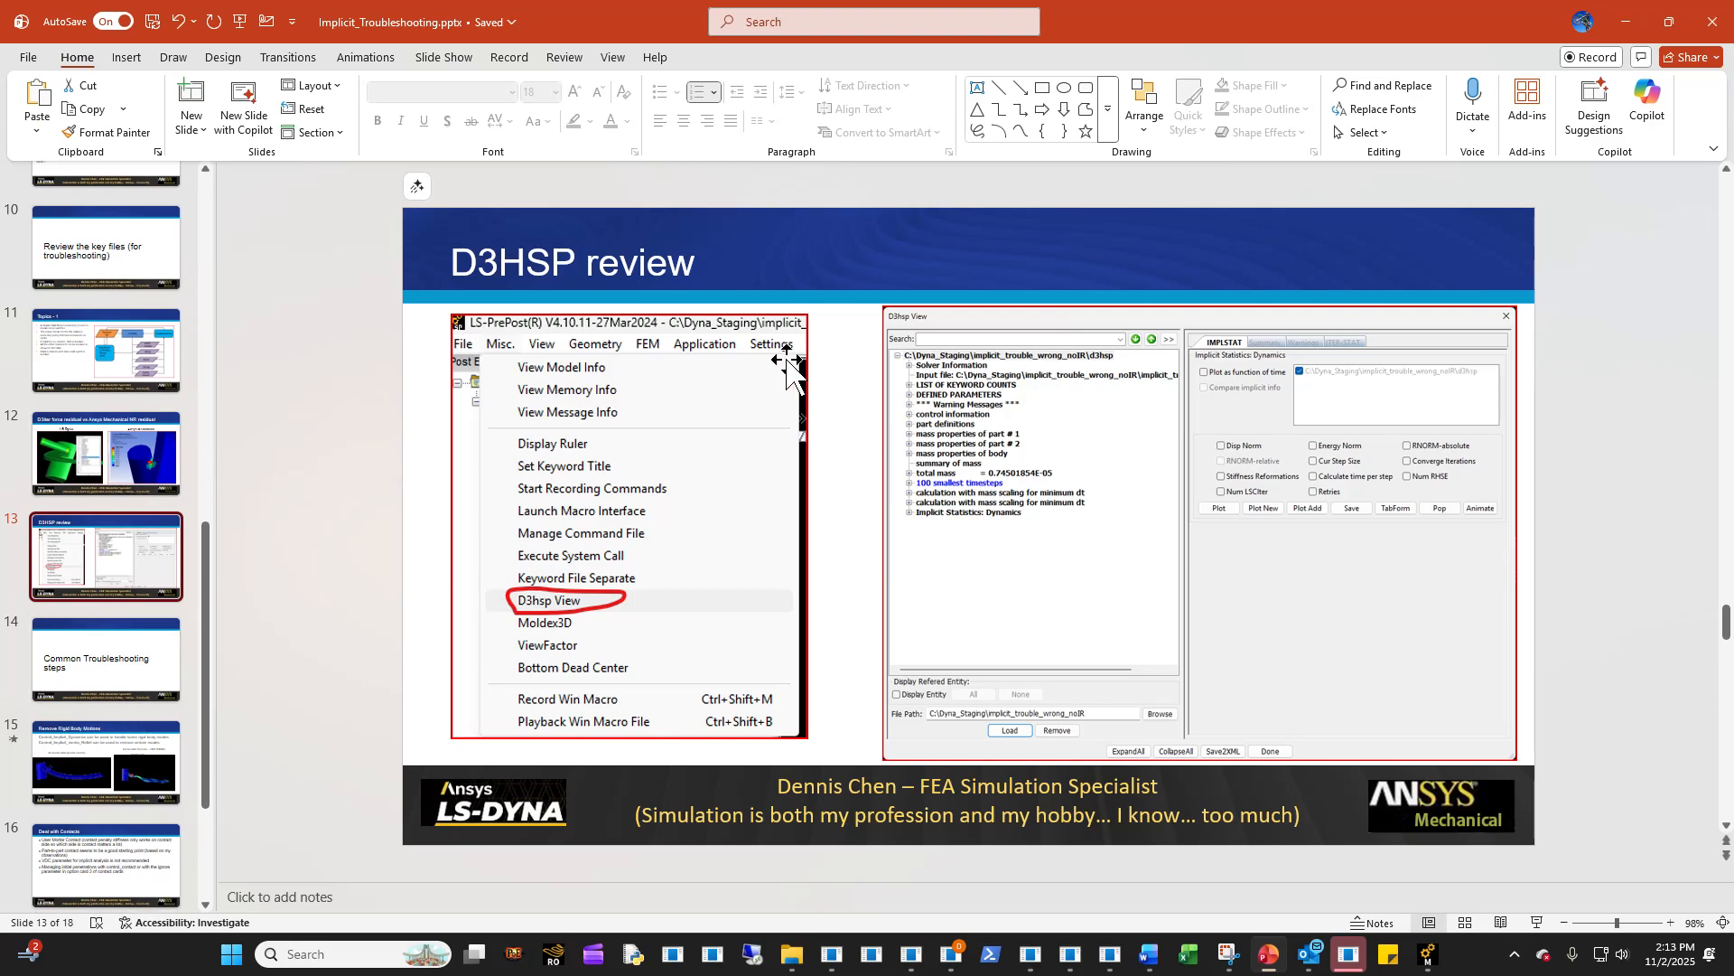
scroll(110, 762, down, 2)
click(109, 499)
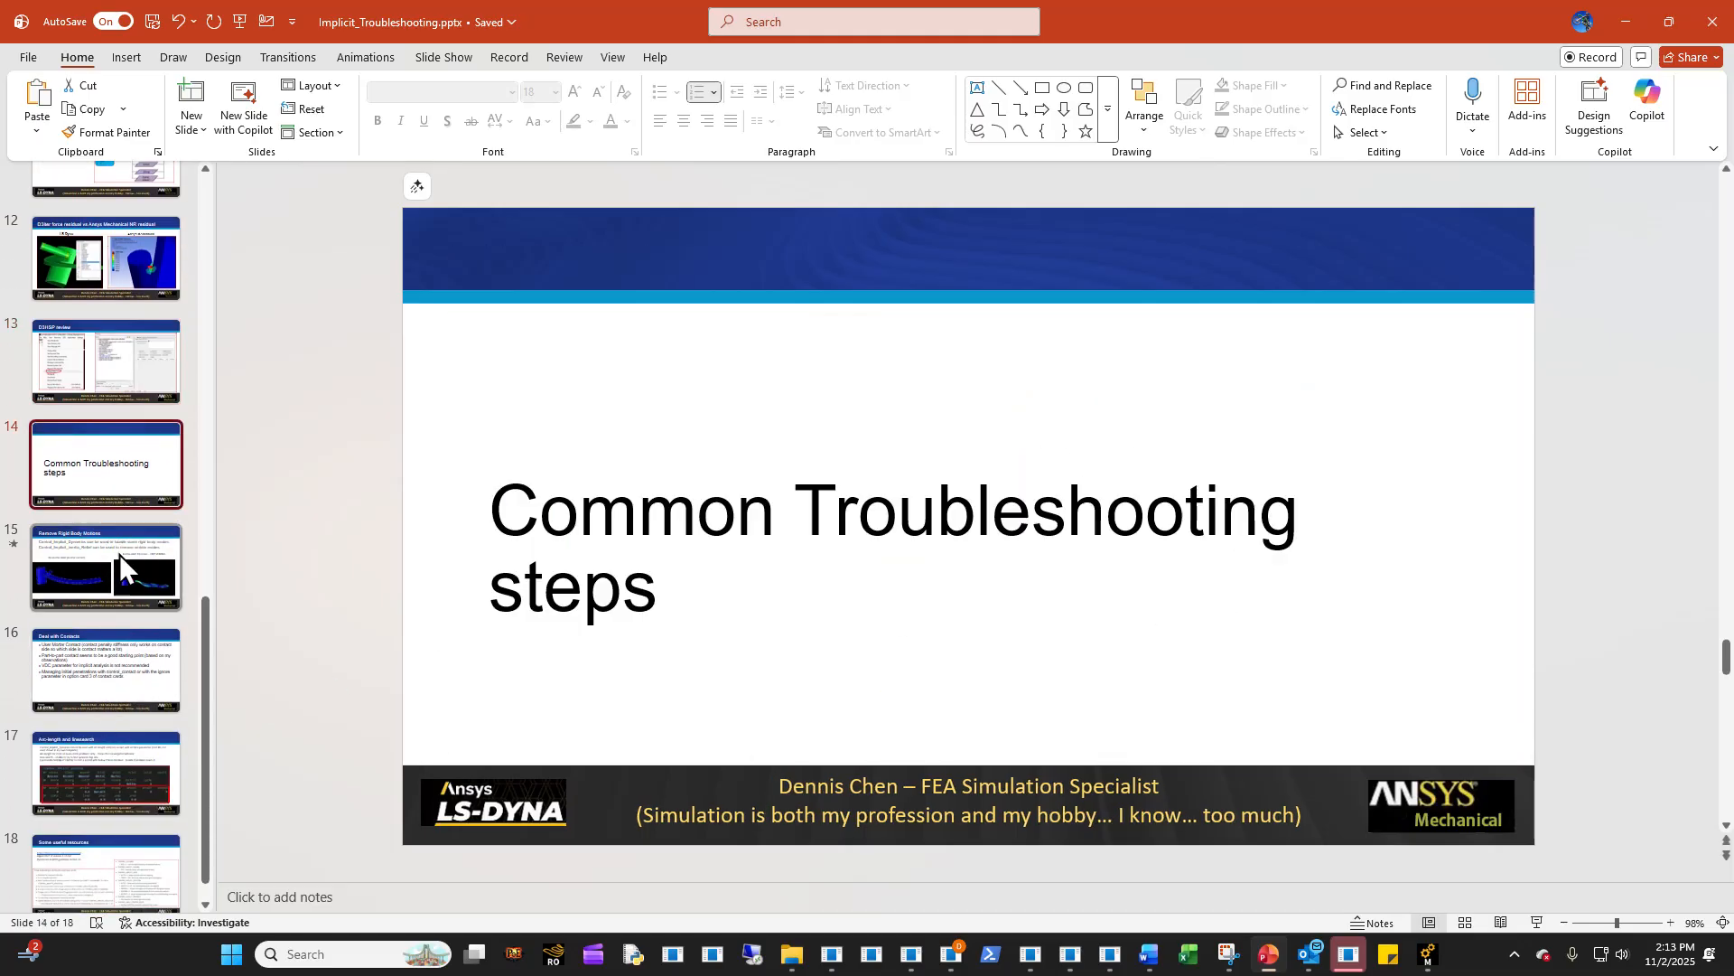
click(120, 555)
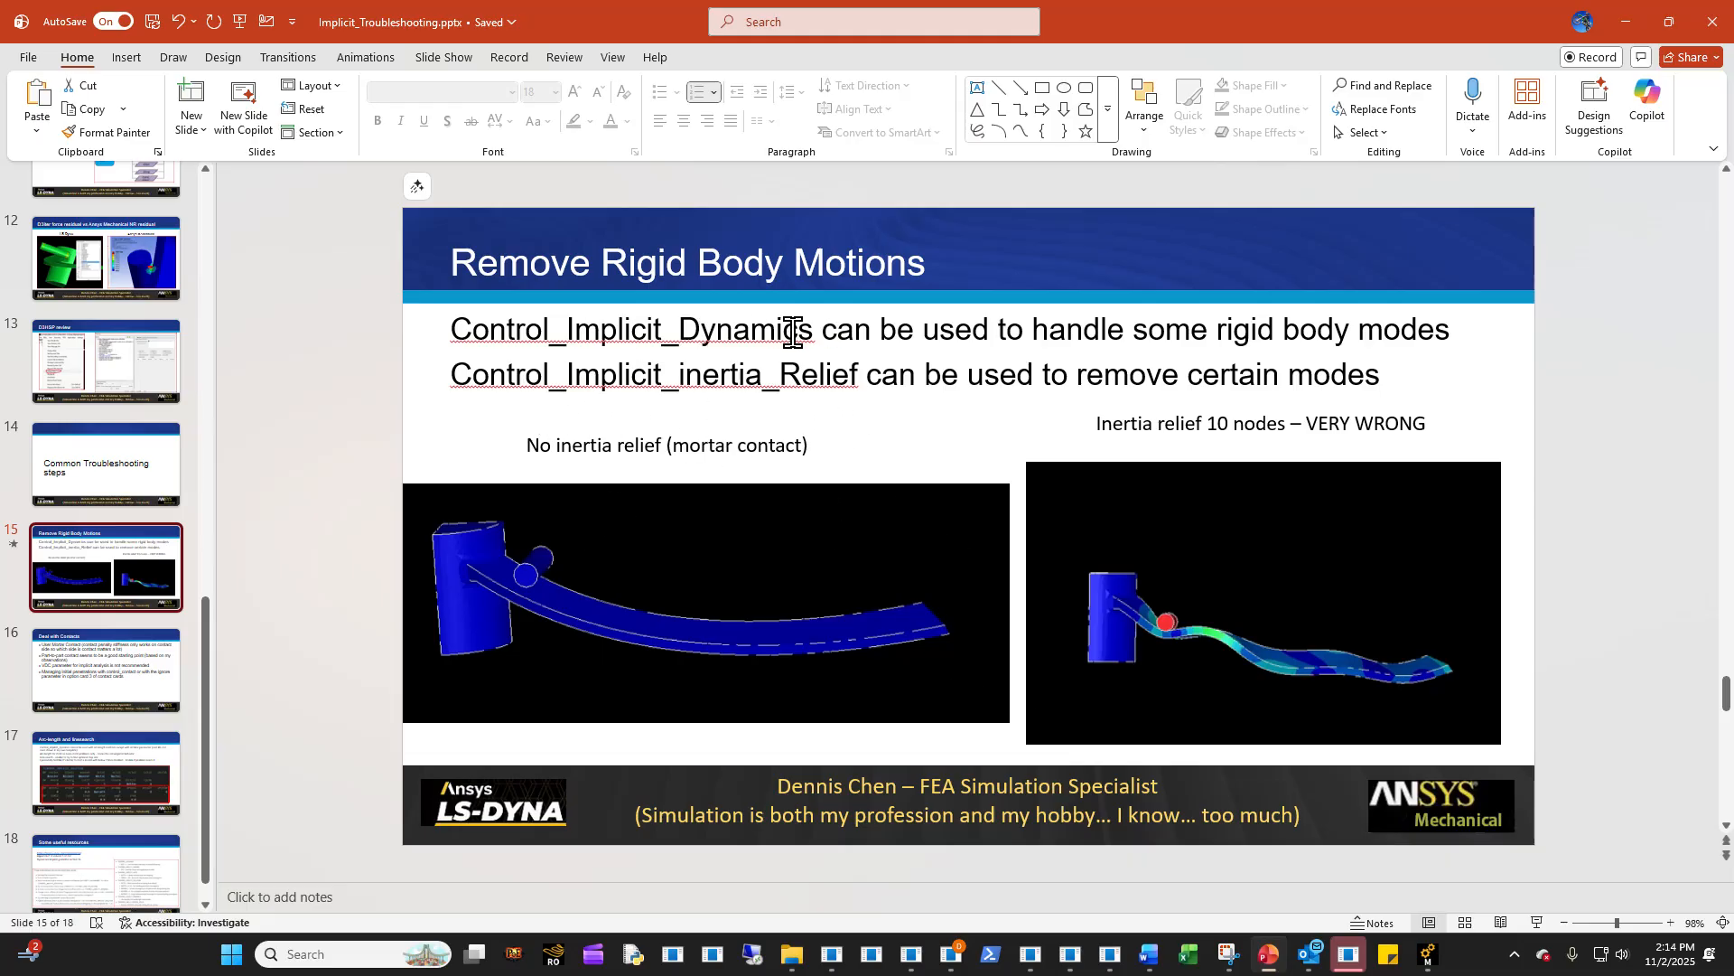
- Revisit the Implicit Analysis slide listing causes of convergence failure, and return to the Remove Rigid Body Motions slide
scroll(96, 548, up, 6)
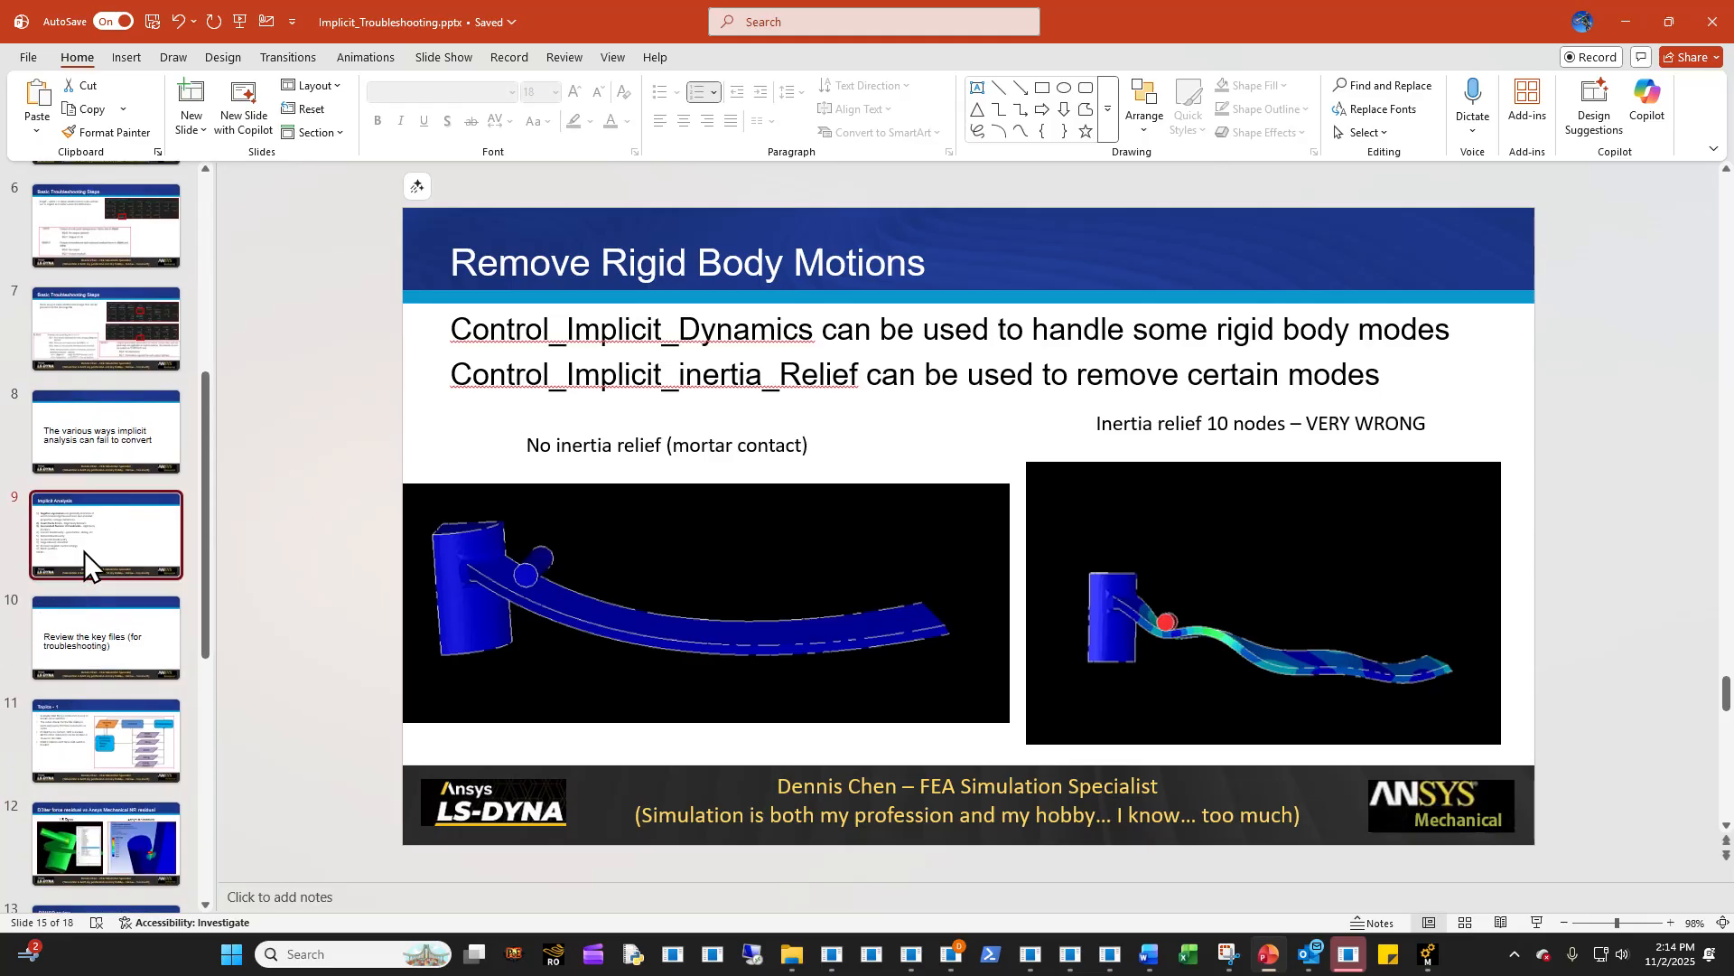
click(84, 551)
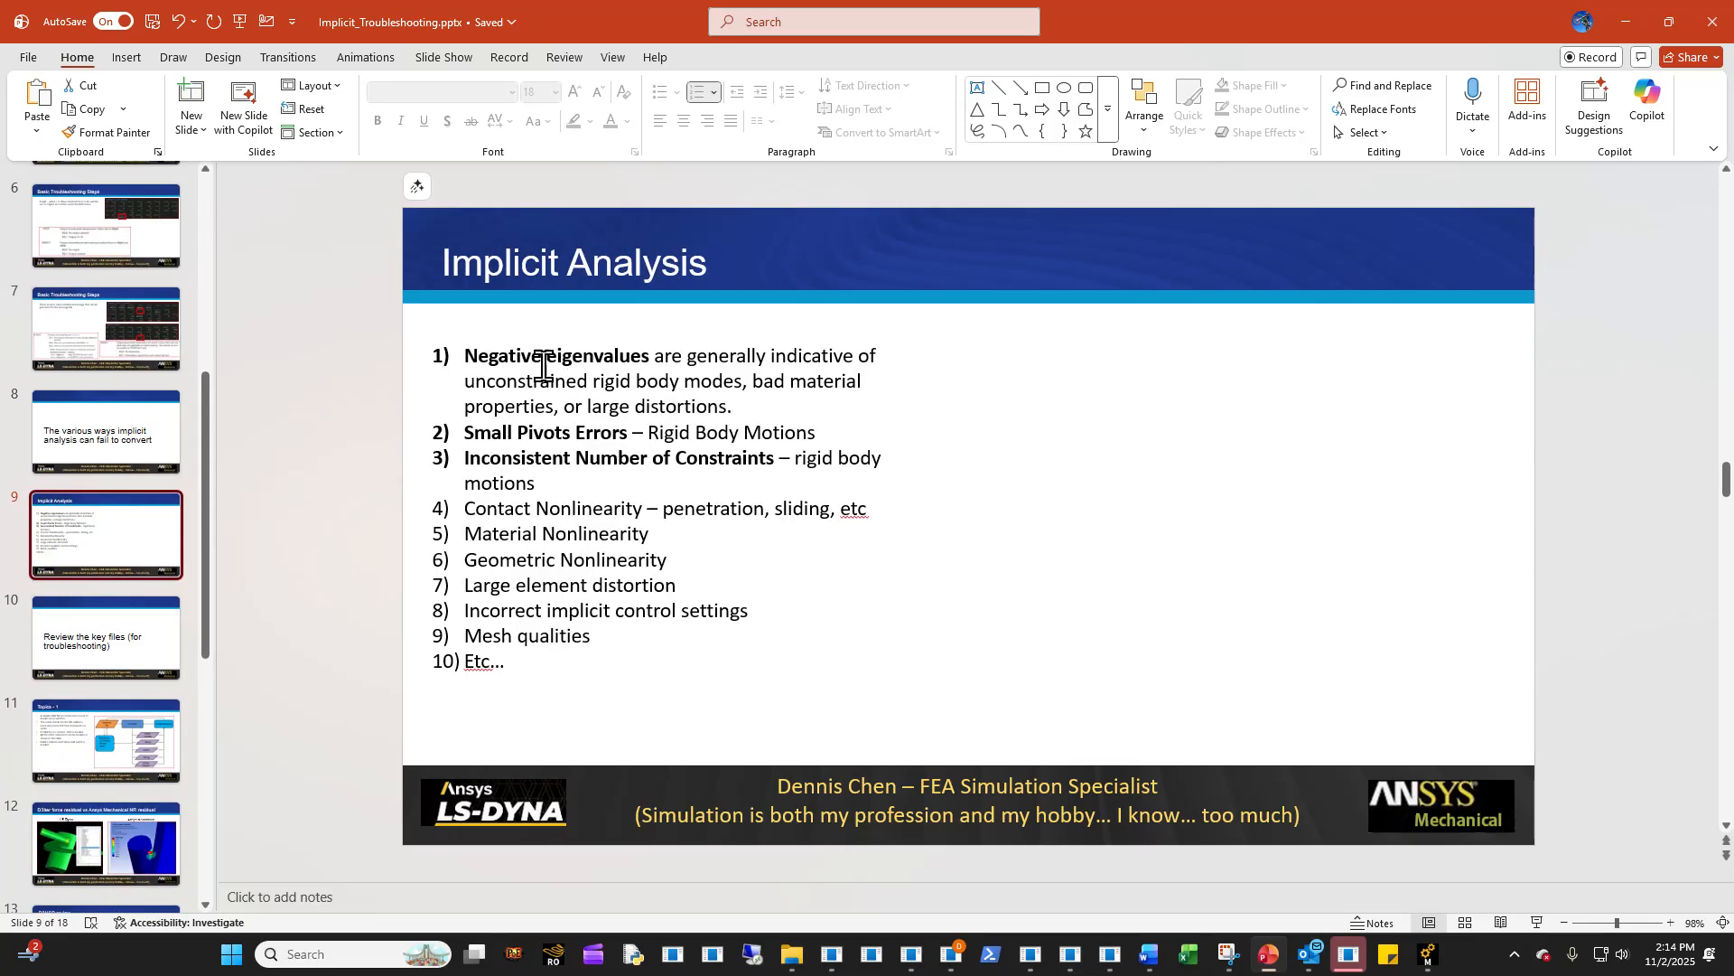
scroll(89, 700, down, 6)
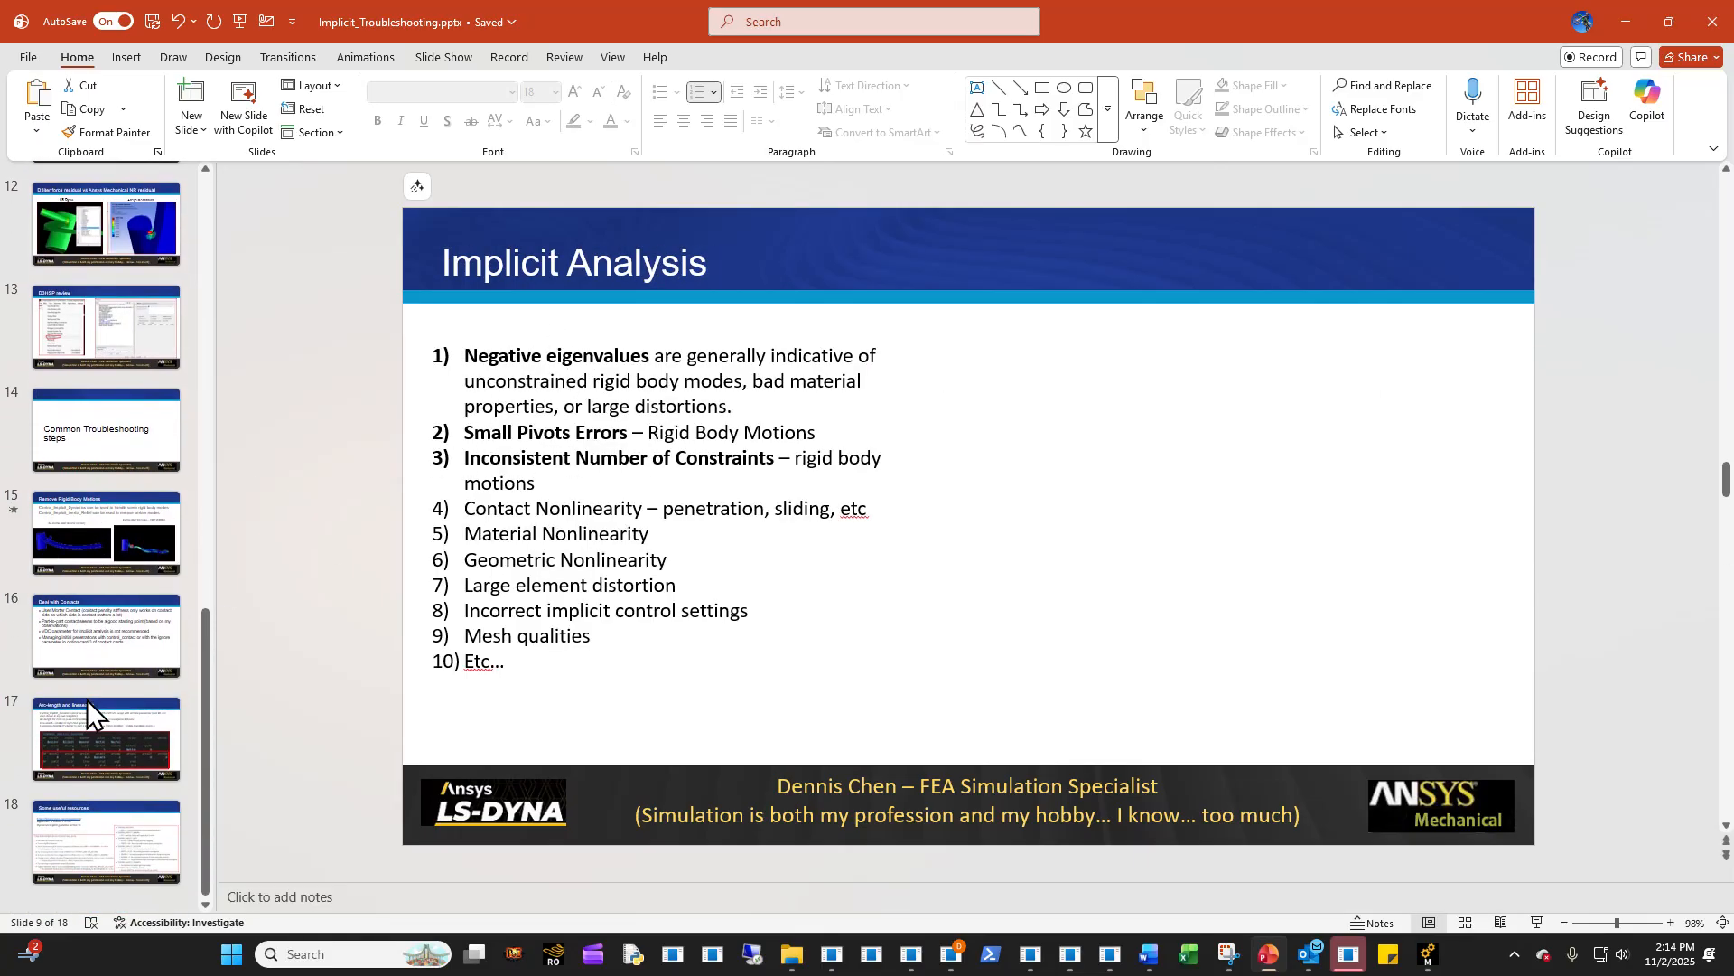
click(92, 631)
click(137, 560)
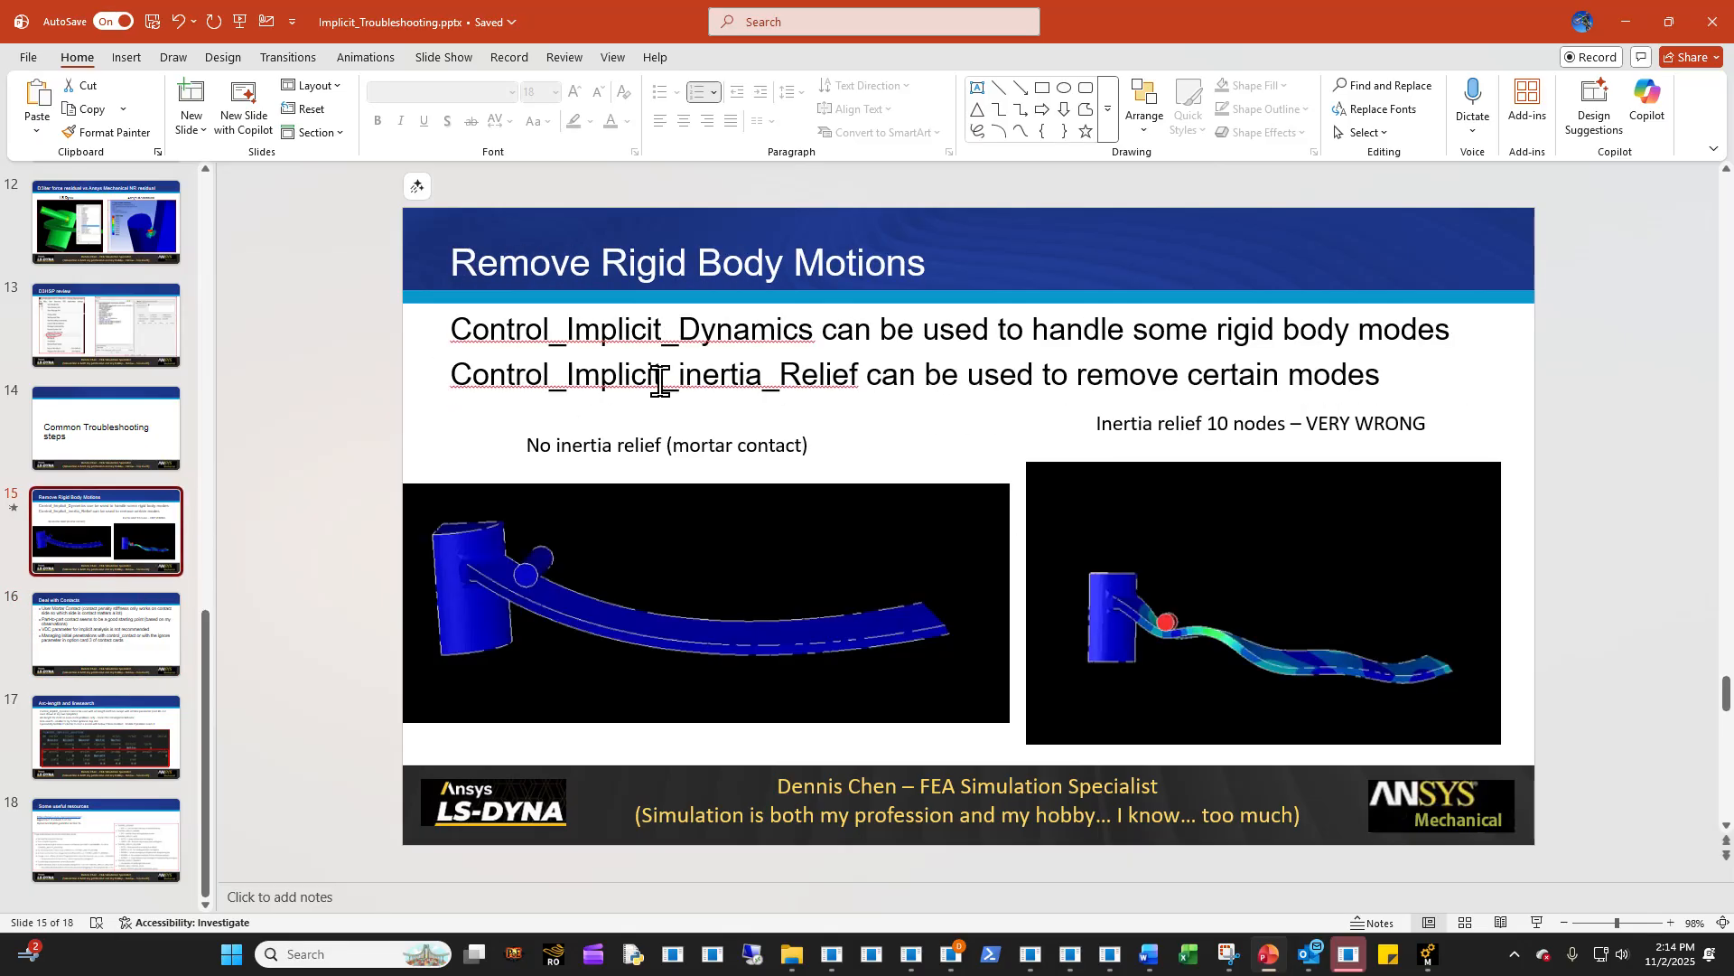